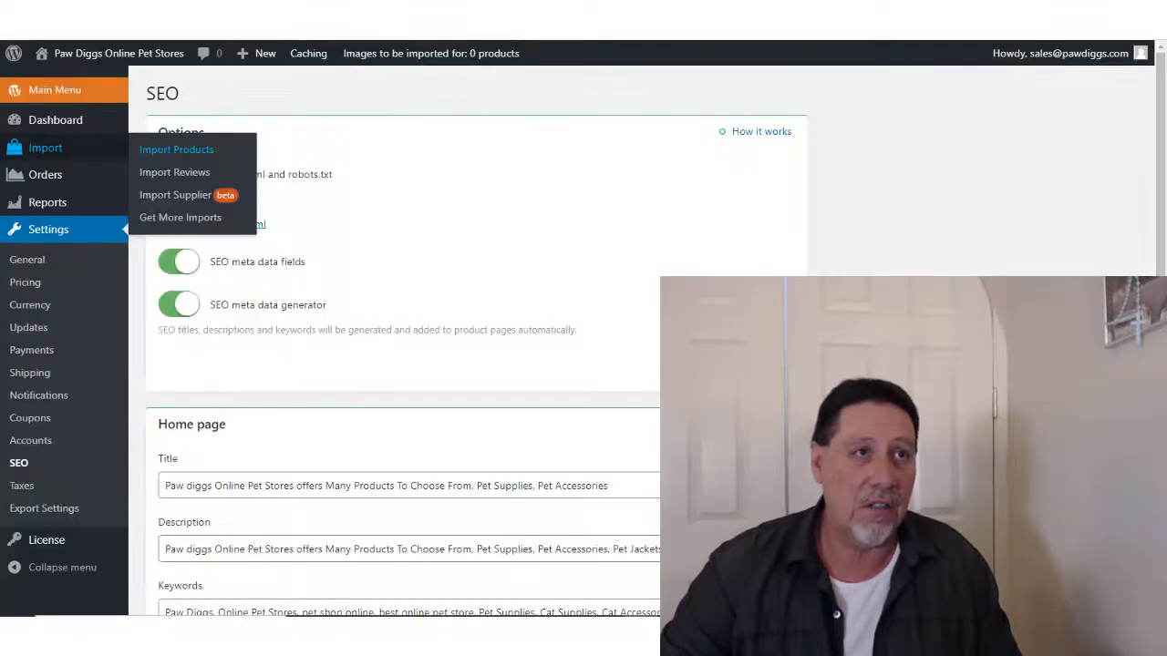
Step: Switch to the Import Products page showing the Cat Toys results for Cats & Dogs Products
{"action": "left_click", "coordinate": [527, 34]}
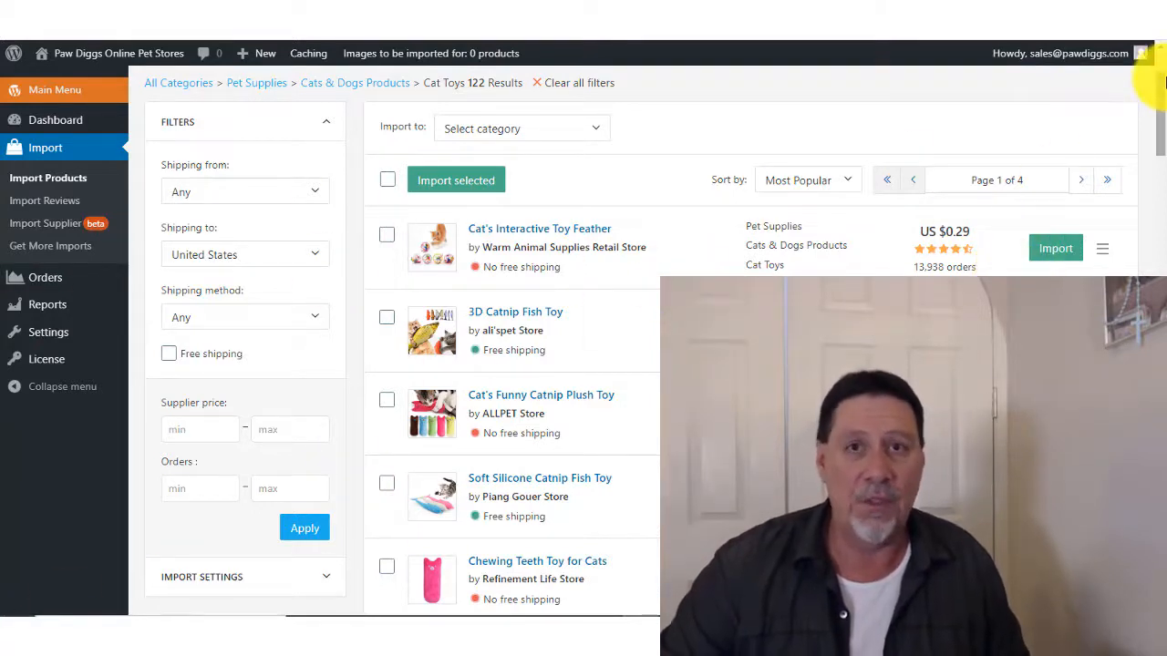
{"action": "mouse_move", "coordinate": [1155, 62]}
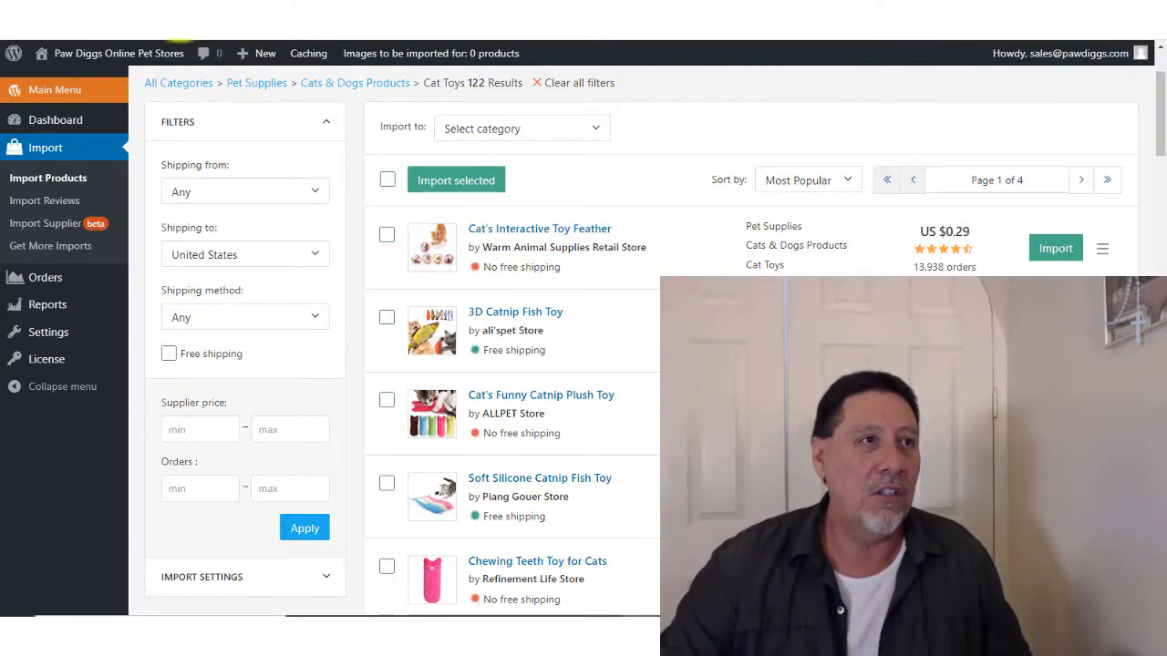
Step: Switch to the Paw Diggs storefront home page and look over its banner, sale countdown, service highlights and Top Selling Products
{"action": "left_click", "coordinate": [203, 9]}
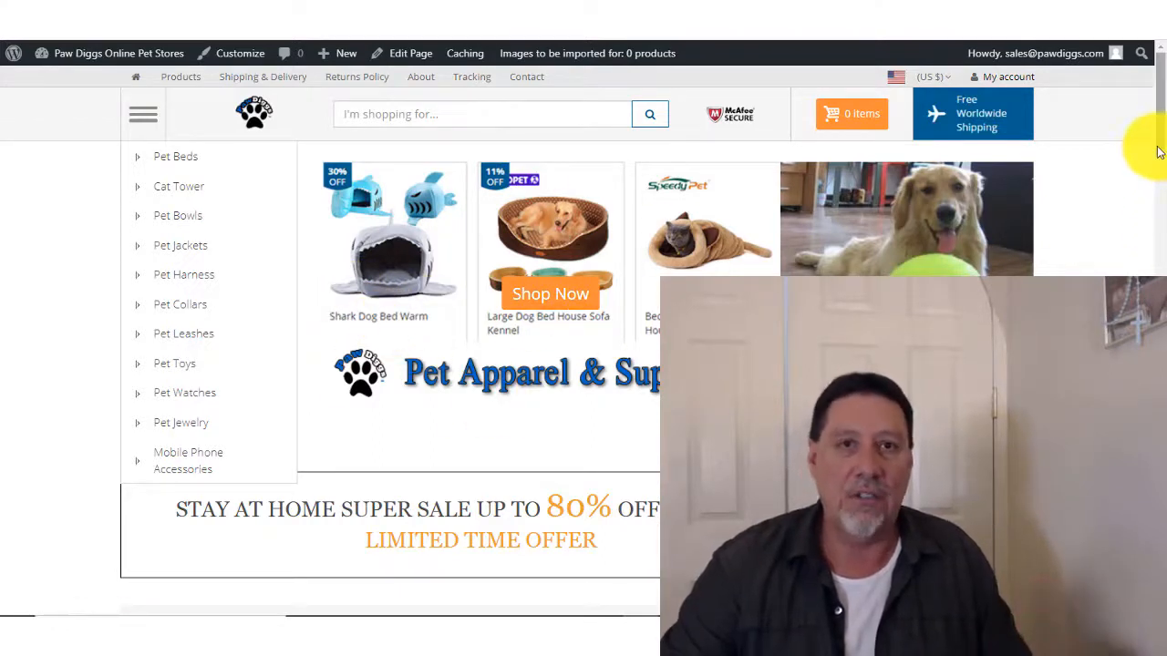
{"action": "left_click_drag", "start_coordinate": [1157, 130], "coordinate": [1146, 86]}
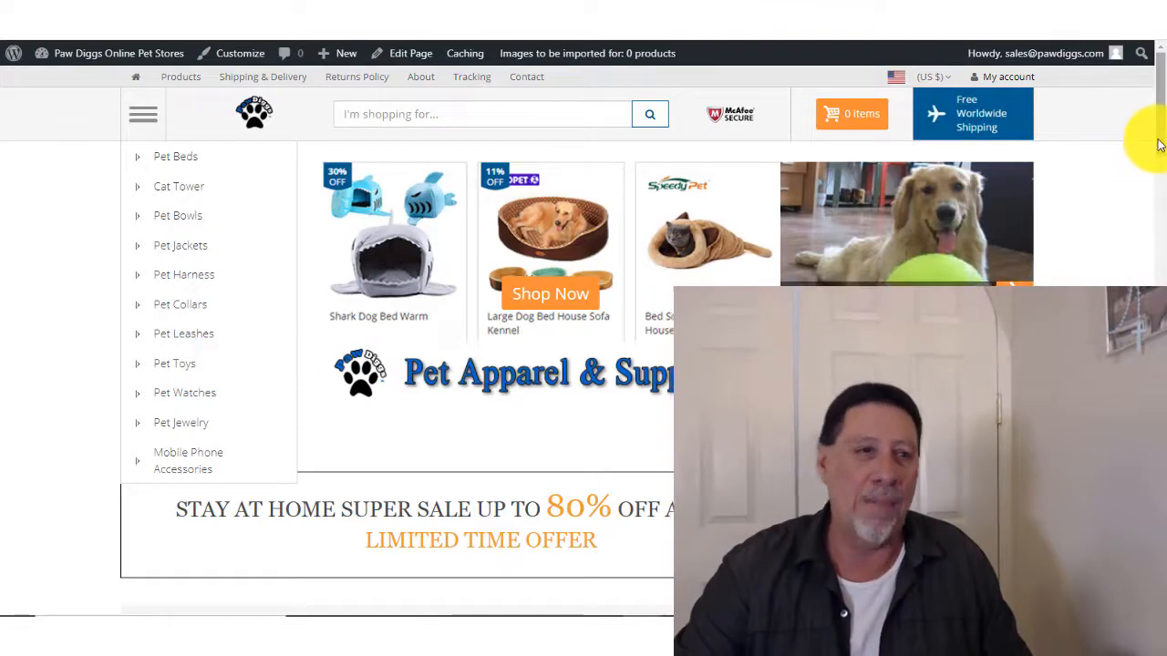
{"action": "scroll", "coordinate": [1162, 153], "scroll_direction": "down", "scroll_amount": 1}
{"action": "scroll", "coordinate": [1151, 155], "scroll_direction": "down", "scroll_amount": 2}
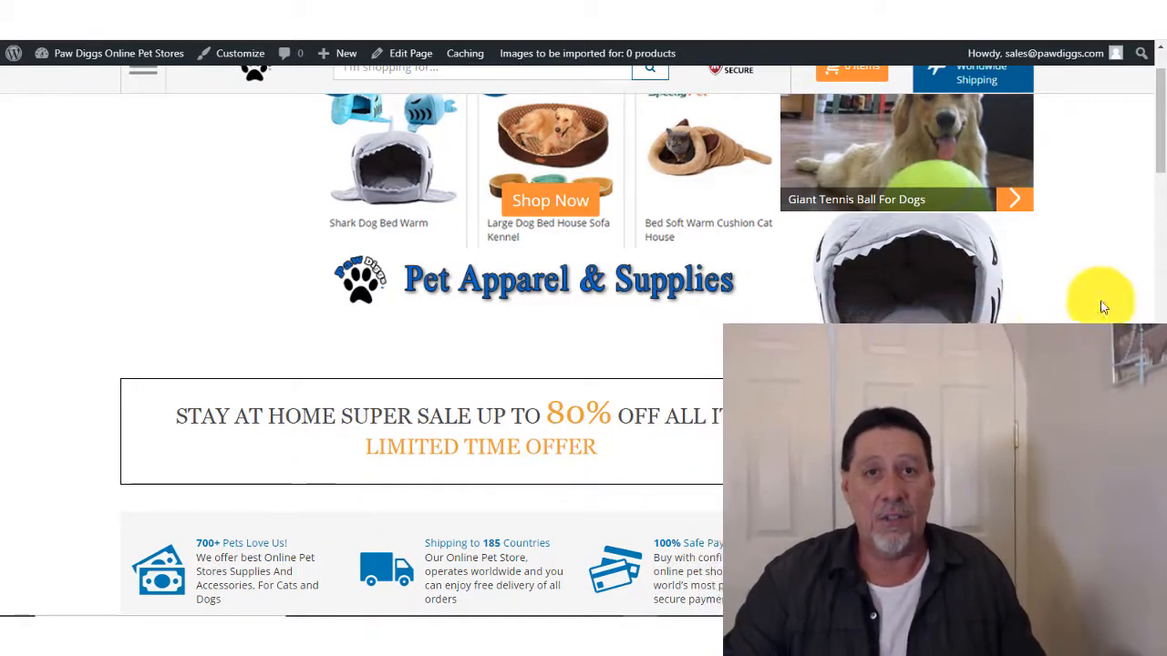
{"action": "scroll", "coordinate": [1162, 164], "scroll_direction": "down", "scroll_amount": 3}
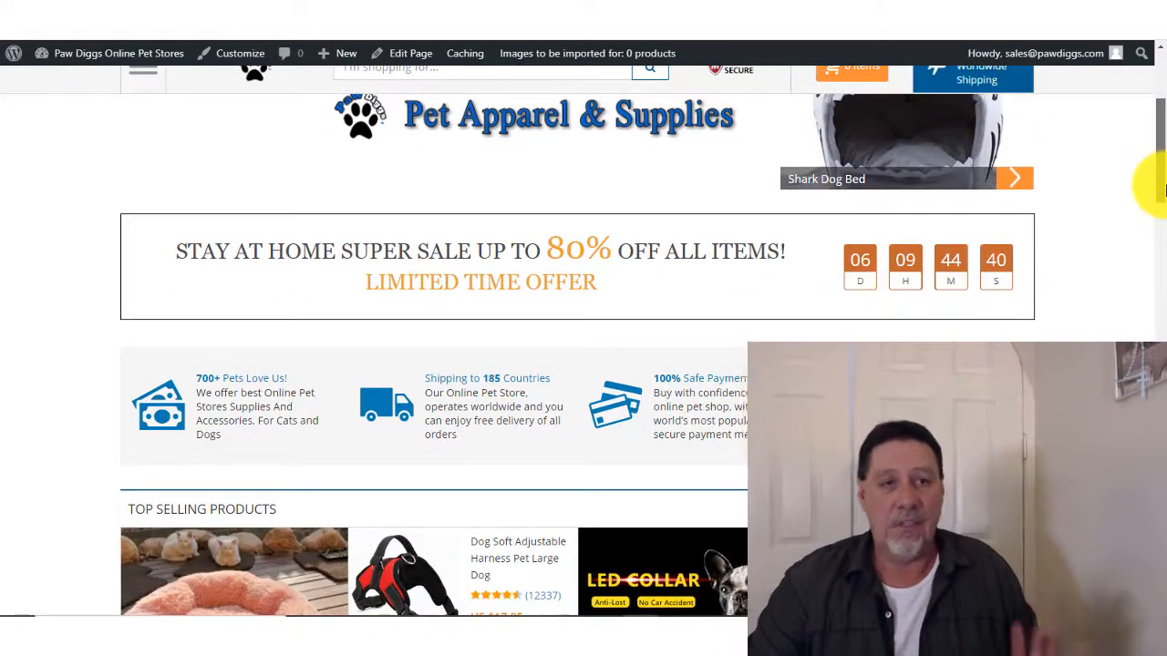
{"action": "scroll", "coordinate": [1157, 209], "scroll_direction": "down", "scroll_amount": 2}
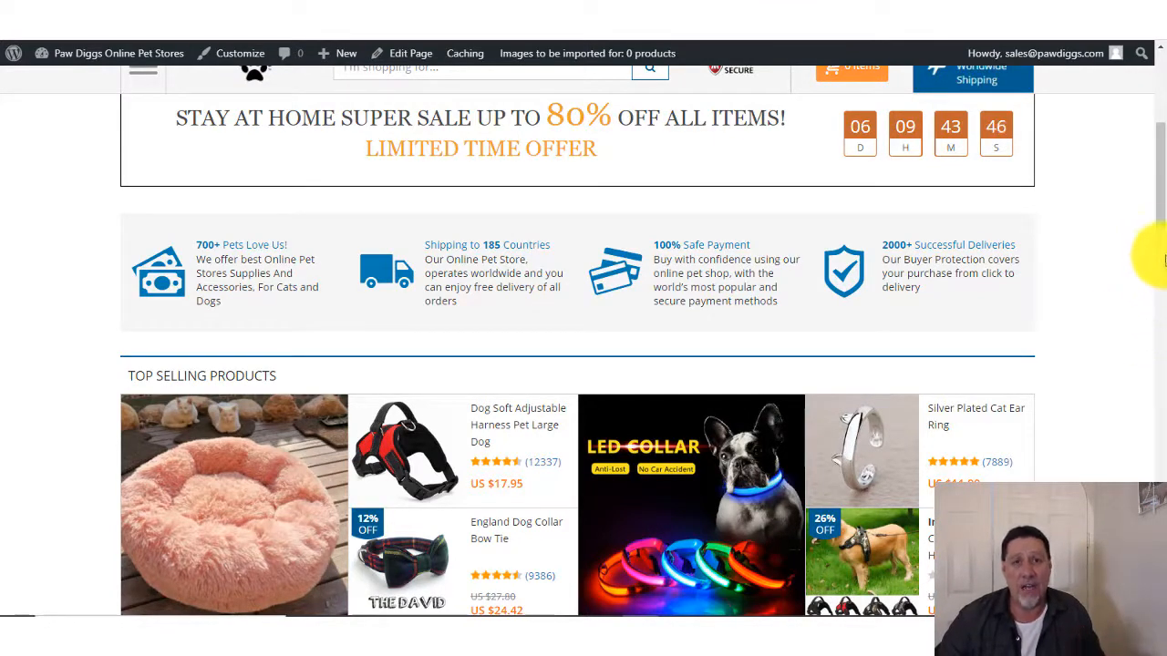
{"action": "scroll", "coordinate": [1147, 182], "scroll_direction": "down", "scroll_amount": 2}
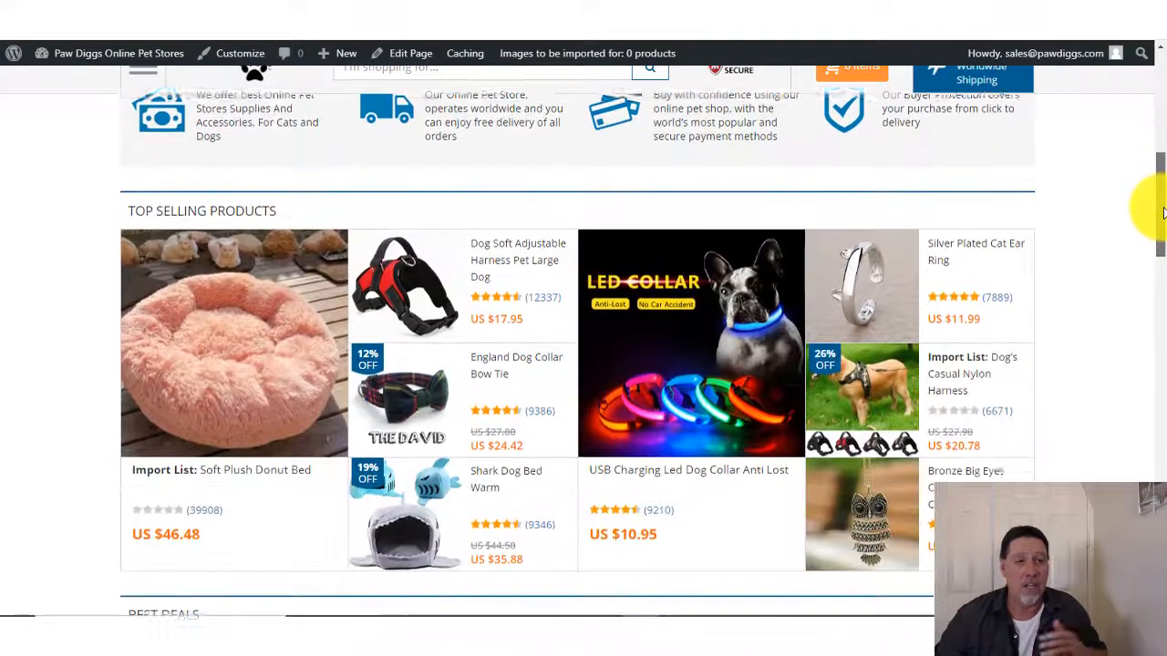
Step: Examine the storefront's Top Selling Products, Best Deals and New Arrivals sections, and return to the start of the home page
{"action": "left_click_drag", "start_coordinate": [1163, 212], "coordinate": [1157, 276]}
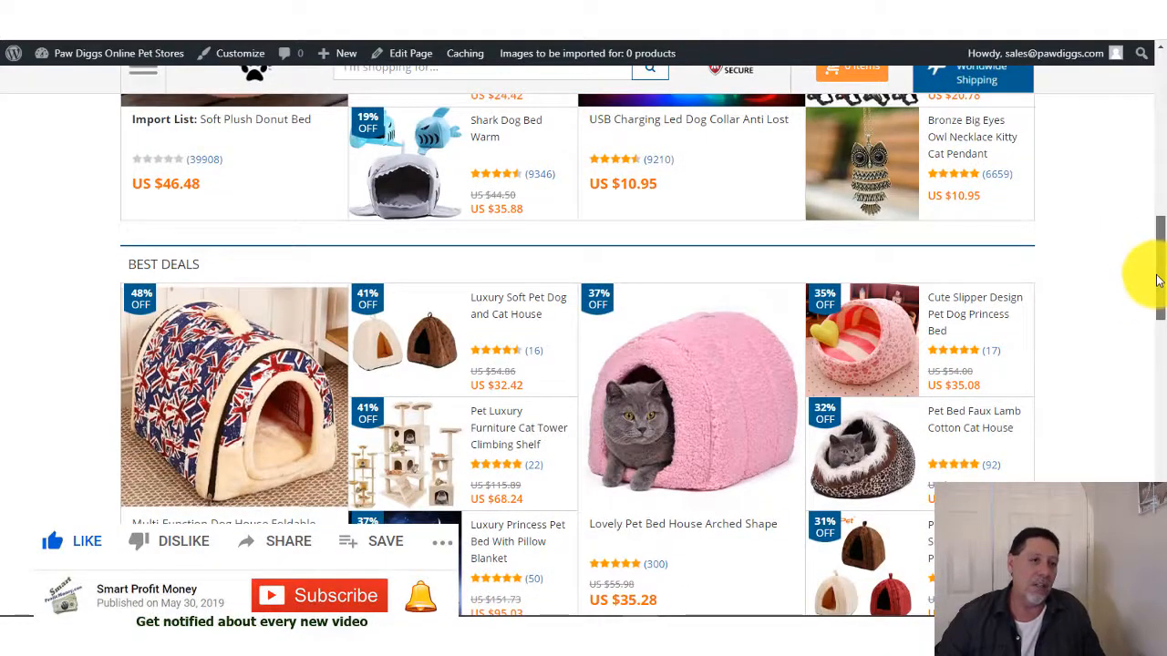
{"action": "left_click_drag", "start_coordinate": [1158, 277], "coordinate": [1150, 232]}
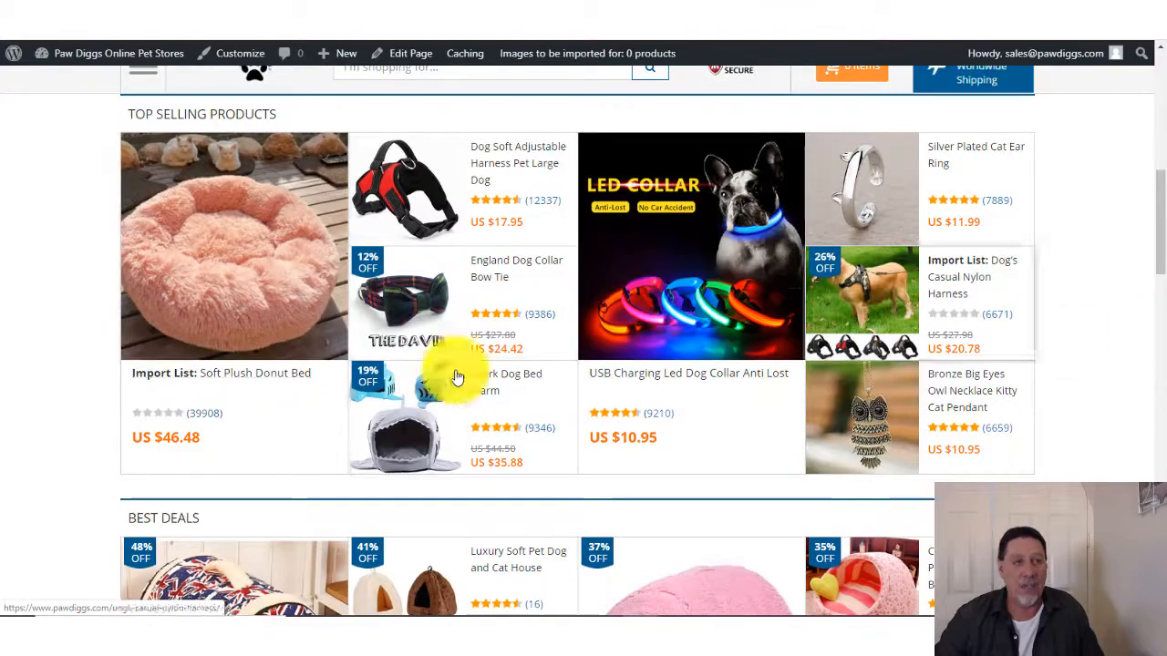
{"action": "mouse_move", "coordinate": [1148, 245]}
{"action": "left_mouse_down"}
{"action": "mouse_move", "coordinate": [1147, 262]}
{"action": "mouse_move", "coordinate": [1162, 251]}
{"action": "mouse_move", "coordinate": [1146, 318]}
{"action": "mouse_move", "coordinate": [1146, 229]}
{"action": "mouse_move", "coordinate": [1153, 257]}
{"action": "left_mouse_up"}
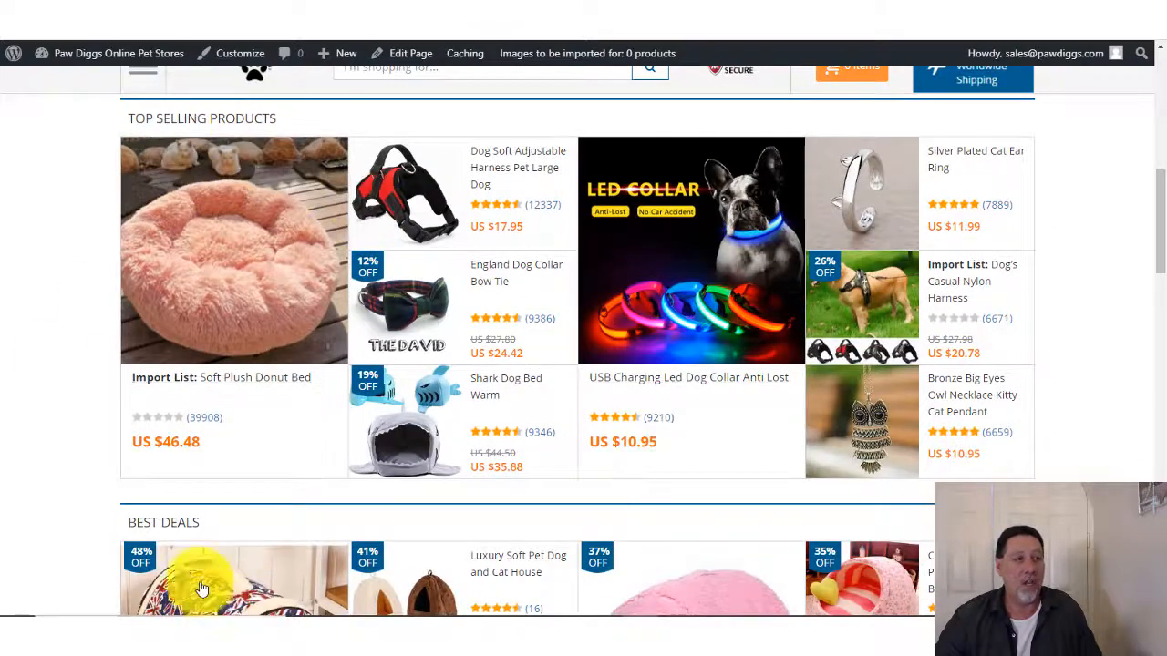
{"action": "left_click_drag", "start_coordinate": [1157, 290], "coordinate": [1154, 382]}
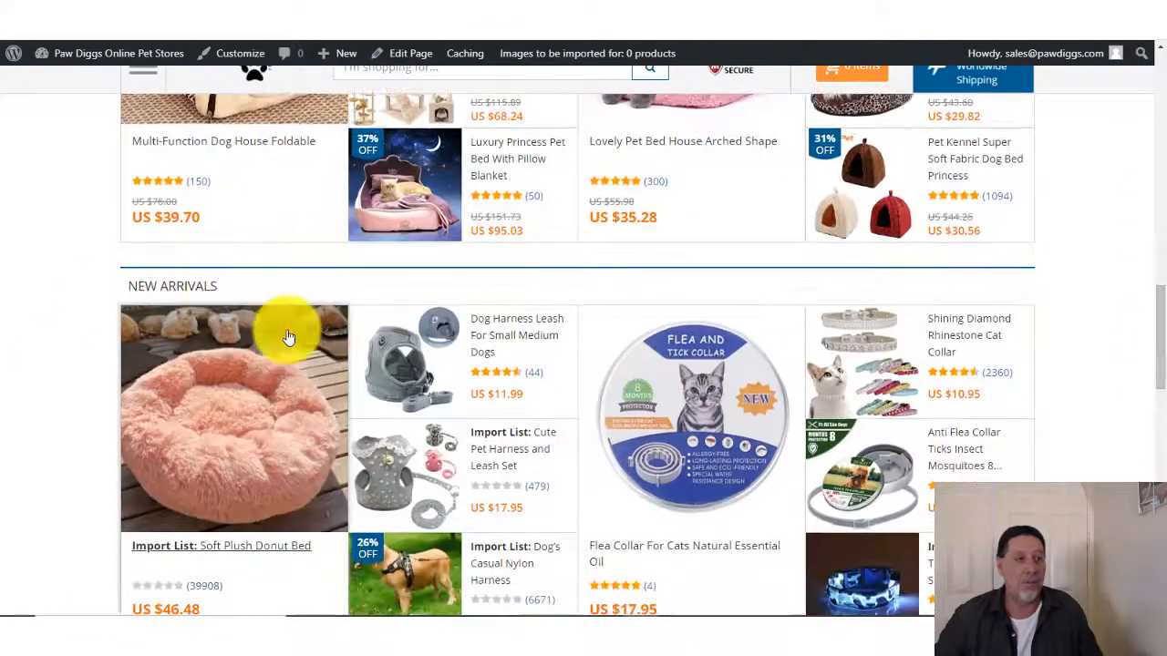
{"action": "left_click_drag", "start_coordinate": [1154, 352], "coordinate": [1158, 362]}
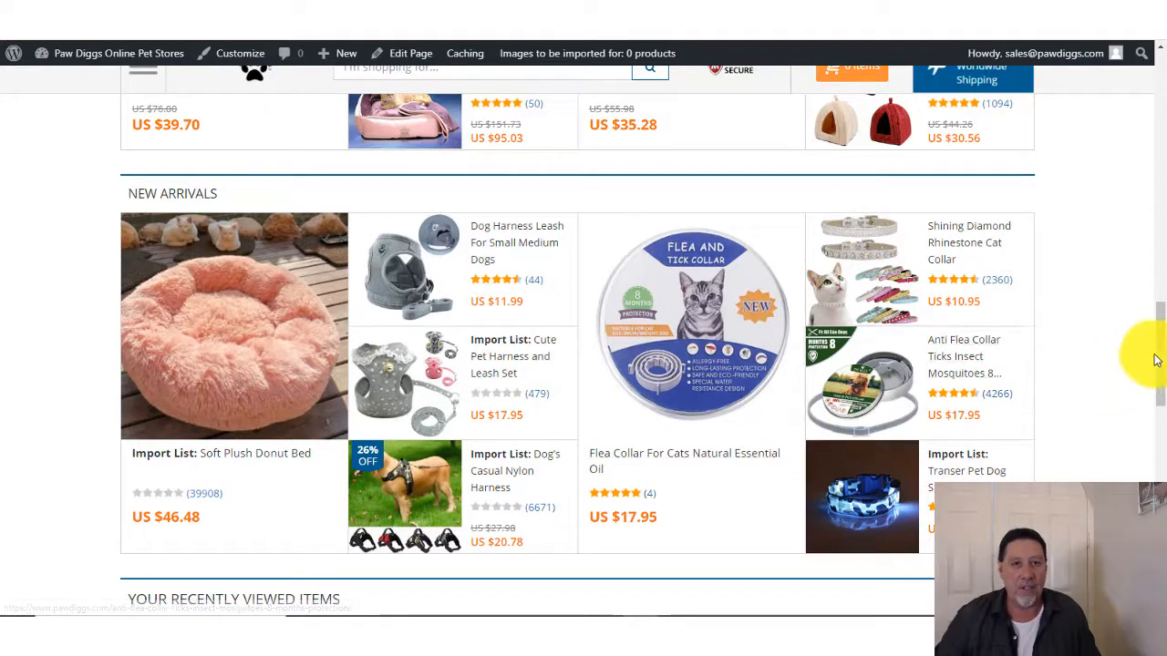
{"action": "left_click_drag", "start_coordinate": [1154, 338], "coordinate": [1158, 269]}
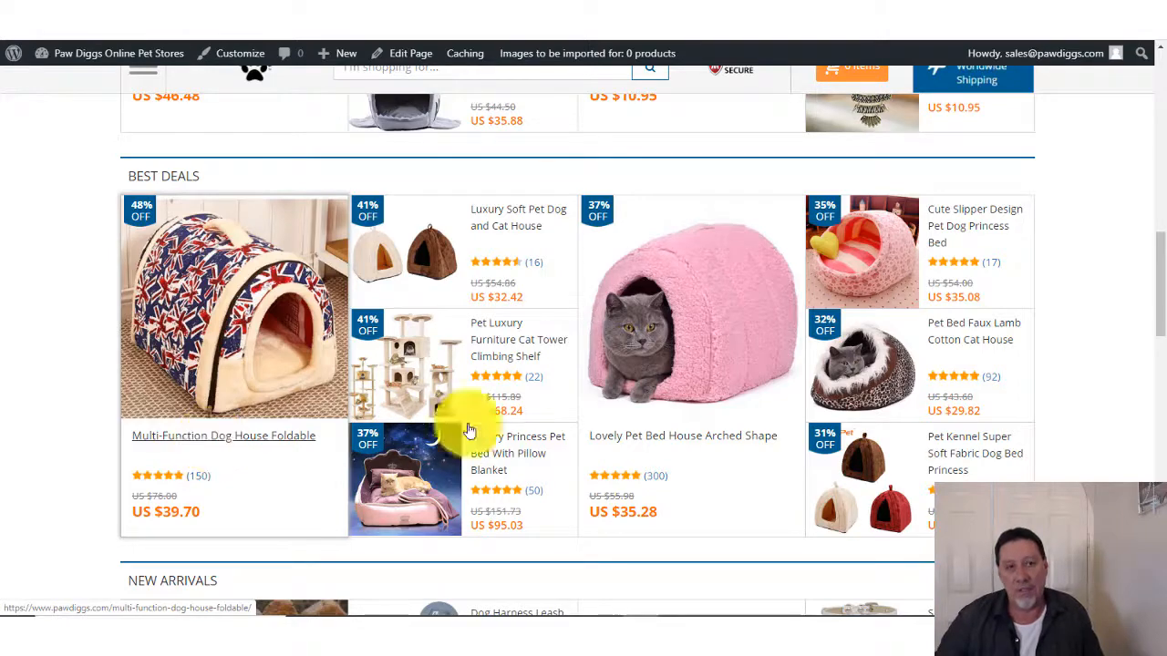
{"action": "left_click_drag", "start_coordinate": [1164, 281], "coordinate": [1162, 58]}
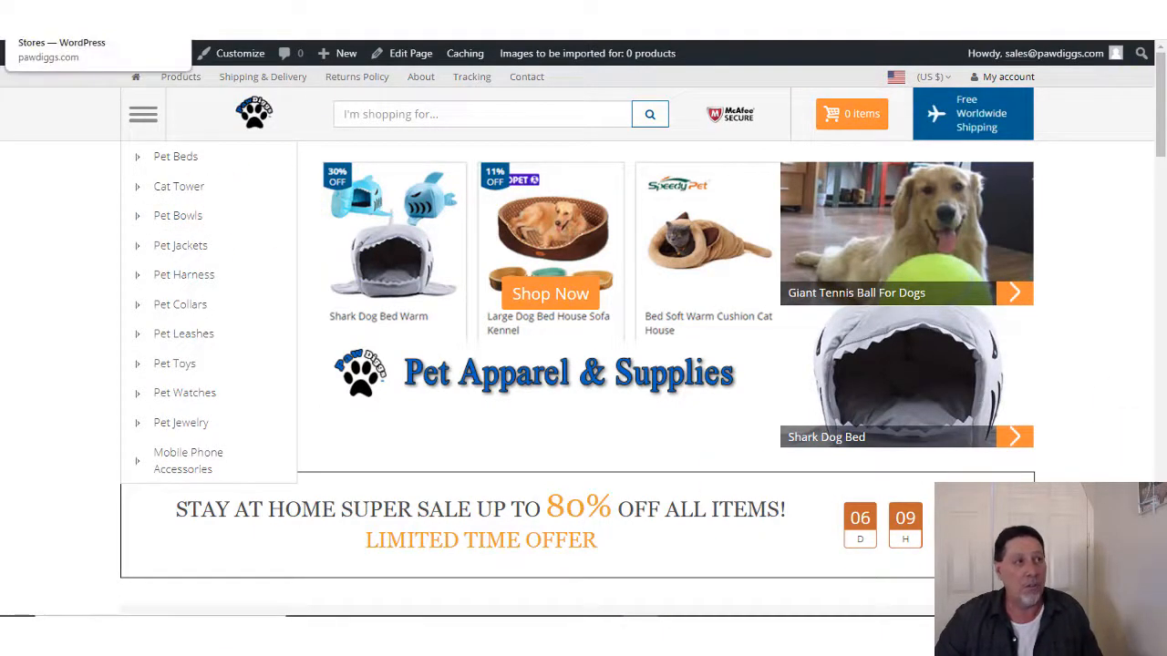
Step: Open the WordPress admin's installed plugins list and review all plugins from AddToAny Share Buttons through Wordfence Security
{"action": "left_click", "coordinate": [55, 23]}
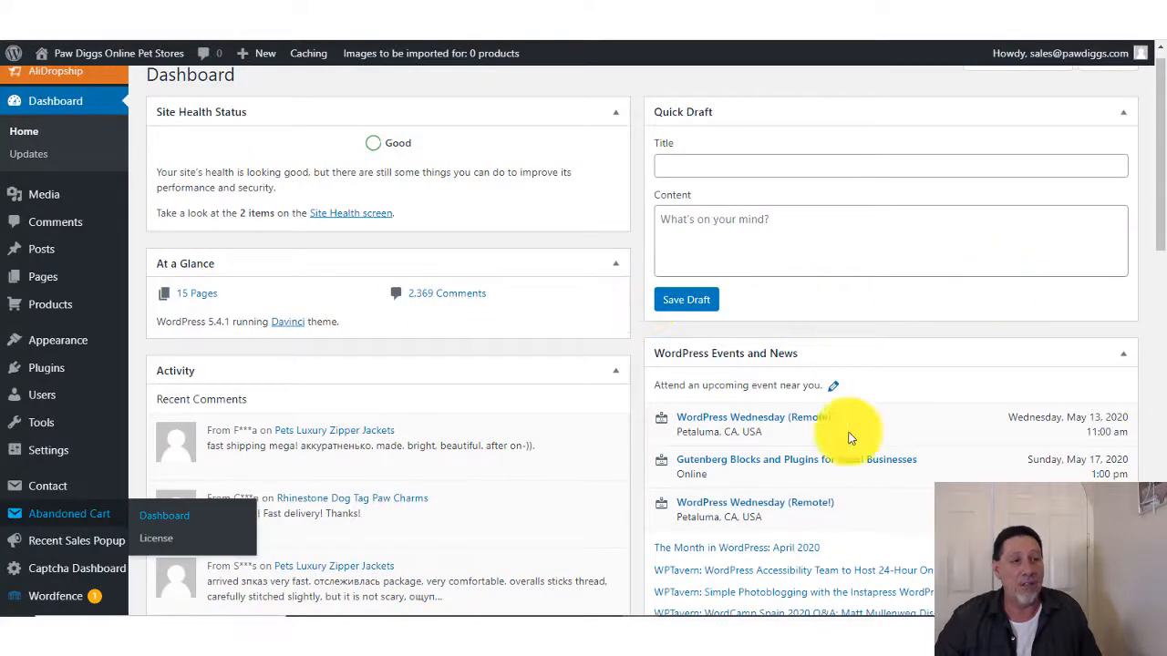
{"action": "left_click", "coordinate": [125, 374]}
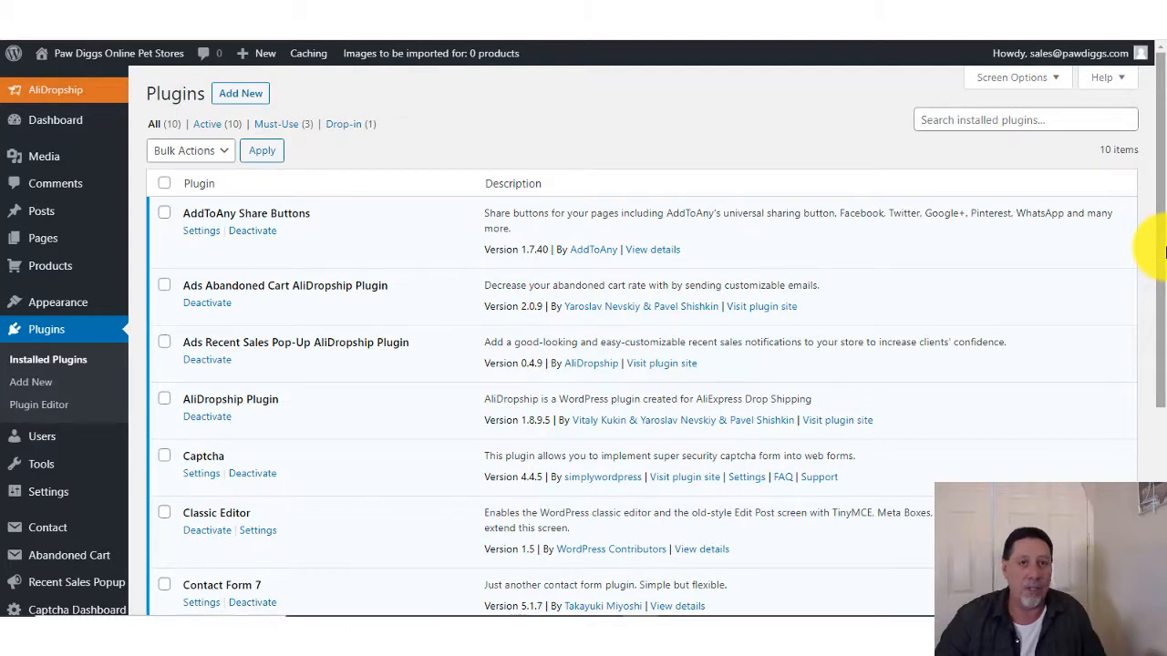
{"action": "left_click_drag", "start_coordinate": [1159, 252], "coordinate": [1160, 291]}
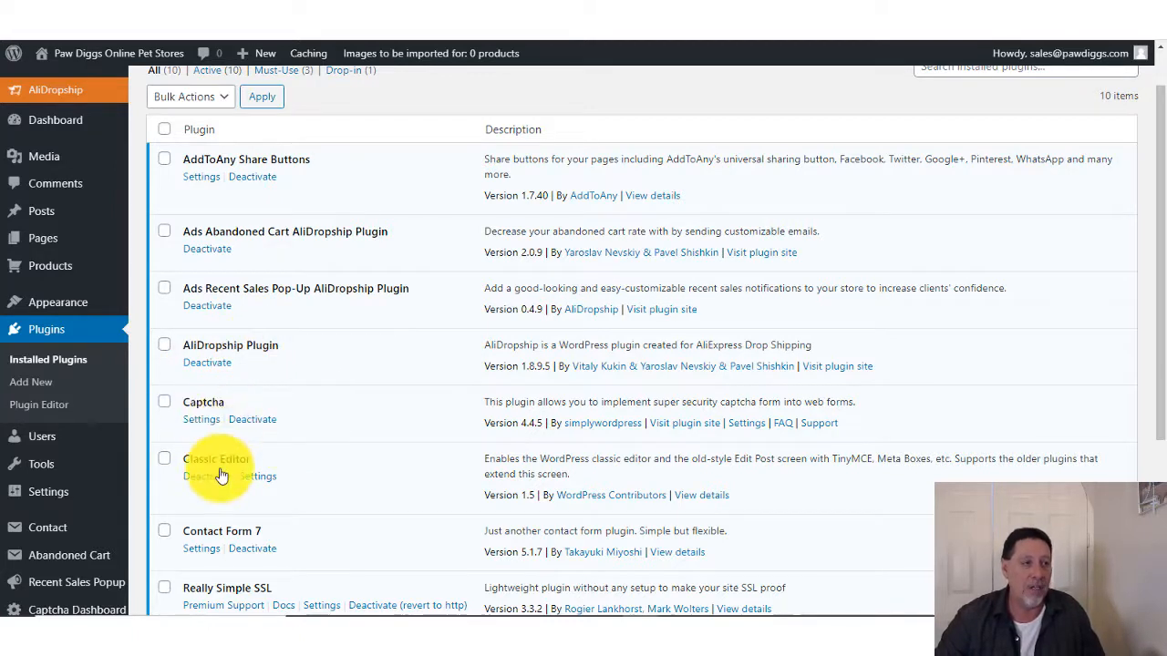
{"action": "left_click_drag", "start_coordinate": [1156, 366], "coordinate": [1044, 469]}
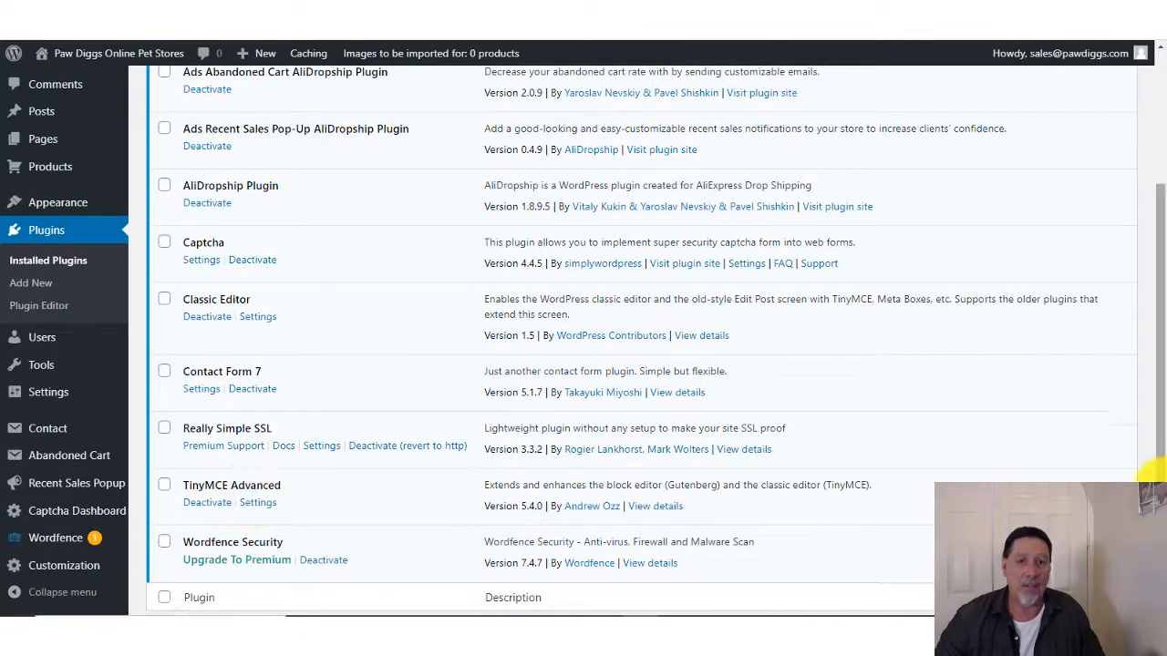
{"action": "left_click_drag", "start_coordinate": [1161, 447], "coordinate": [1160, 480]}
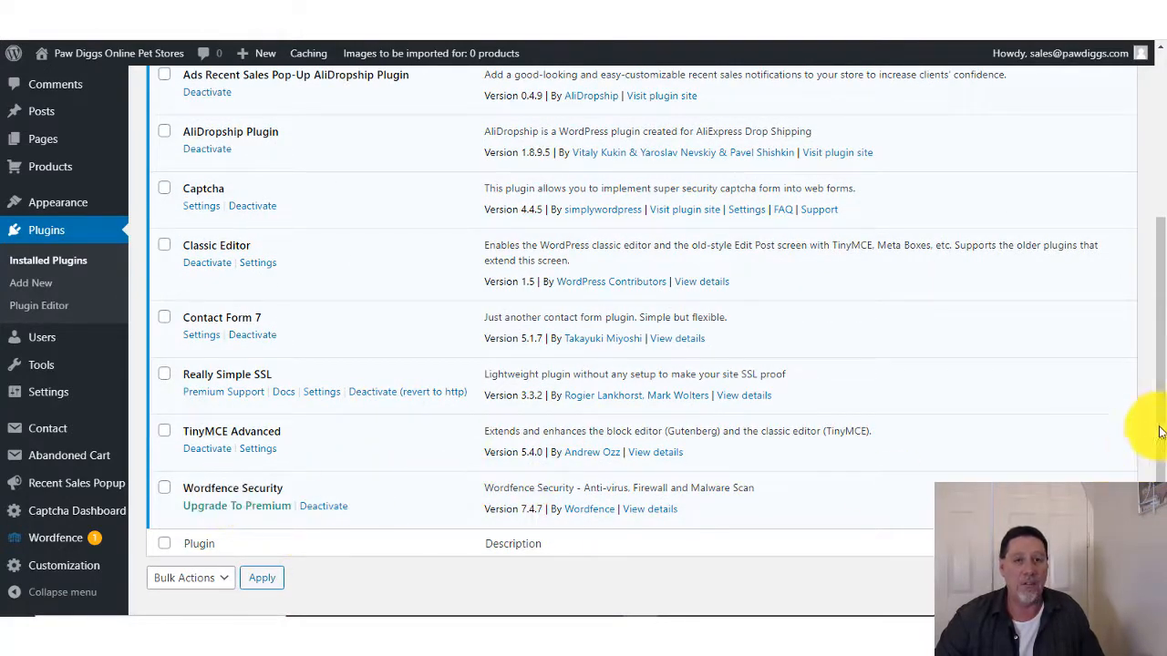
{"action": "mouse_move", "coordinate": [1158, 392]}
{"action": "left_mouse_down"}
{"action": "mouse_move", "coordinate": [1165, 347]}
{"action": "mouse_move", "coordinate": [1164, 410]}
{"action": "left_mouse_up"}
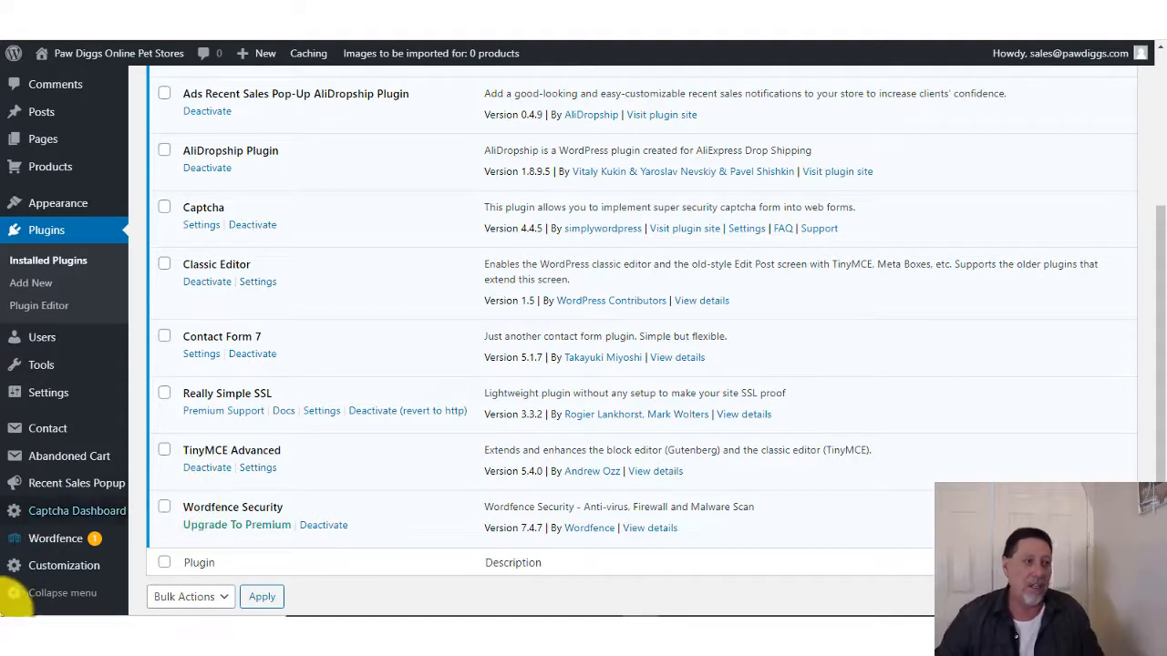
Step: Open the Abandoned Cart plugin's dashboard to view its cart recovery statistics
{"action": "mouse_move", "coordinate": [97, 465]}
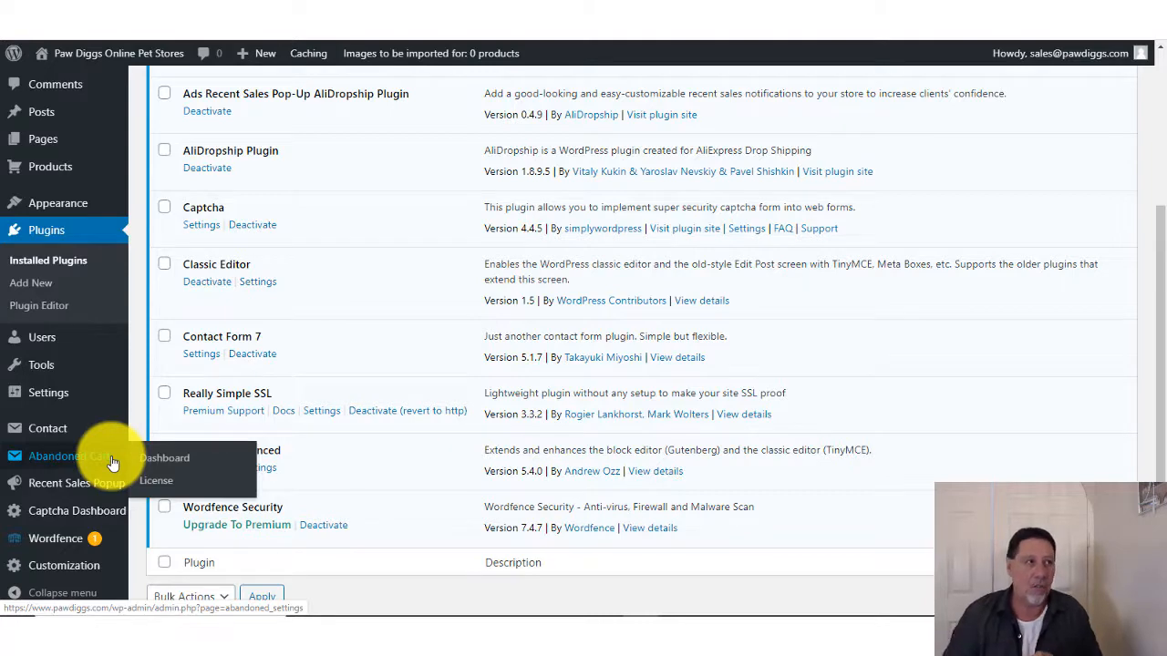
{"action": "left_click", "coordinate": [113, 463]}
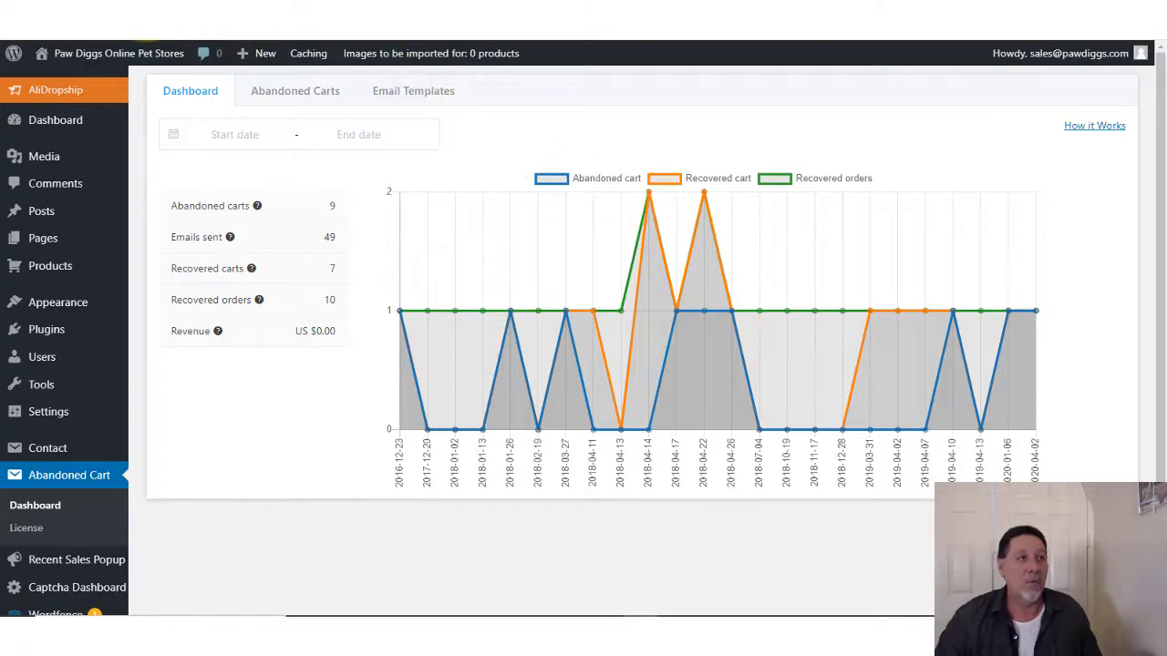
Step: Switch to the storefront's product page for the Multi-Function Dog House Foldable
{"action": "left_click", "coordinate": [137, 53]}
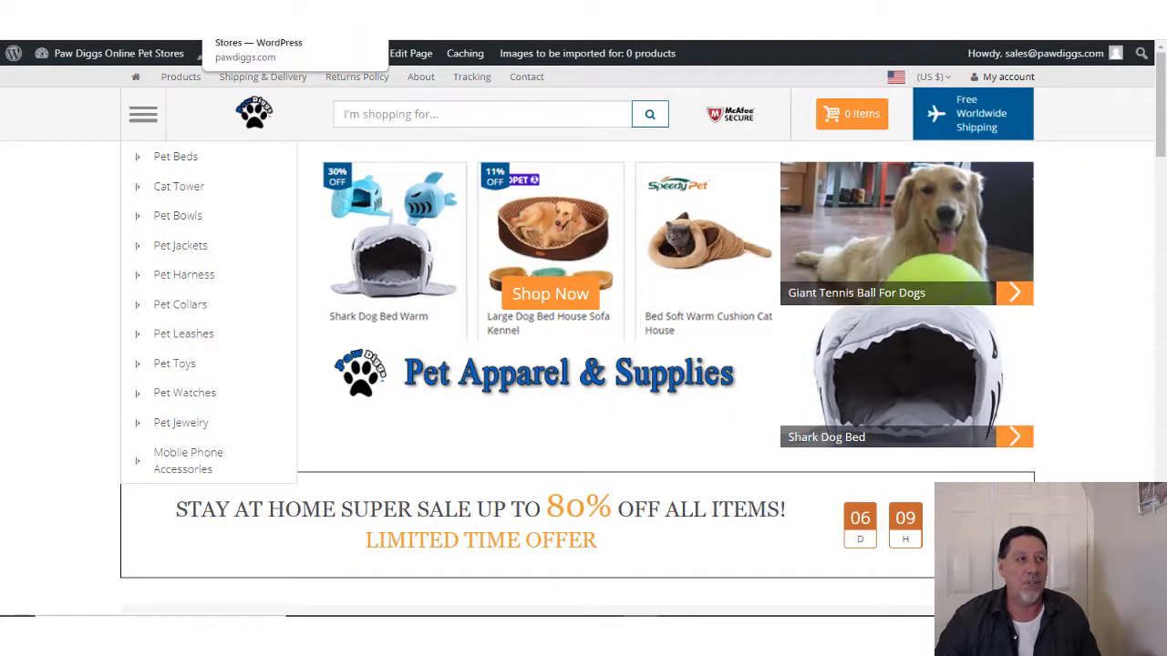
{"action": "left_click", "coordinate": [251, 14]}
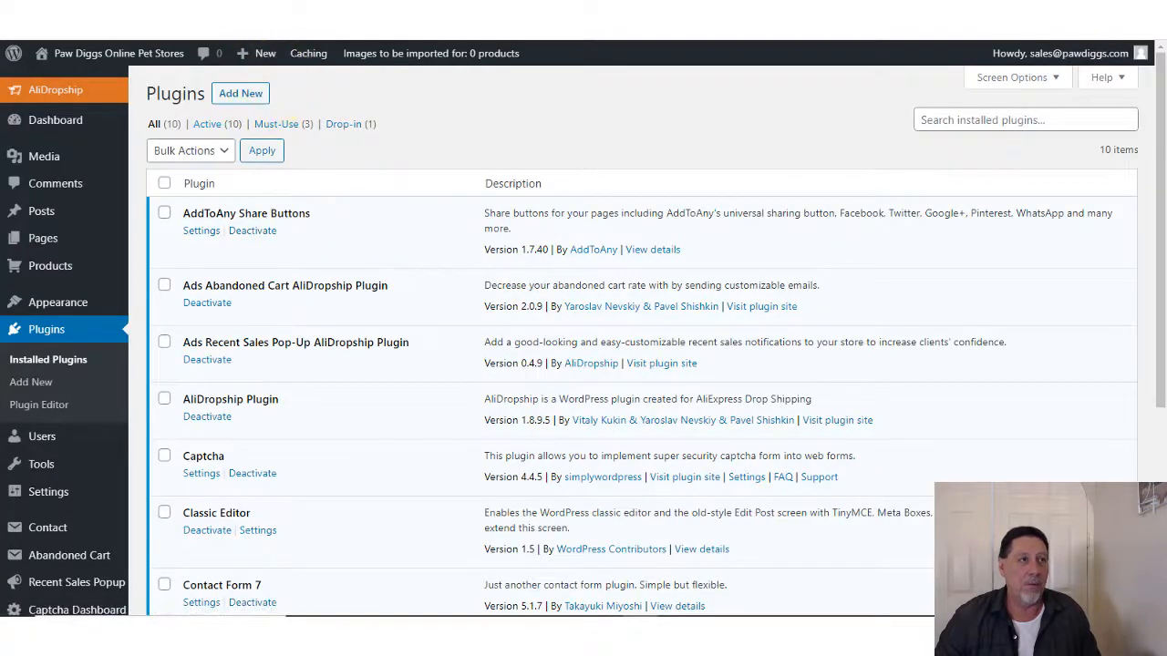
{"action": "left_click", "coordinate": [285, 15]}
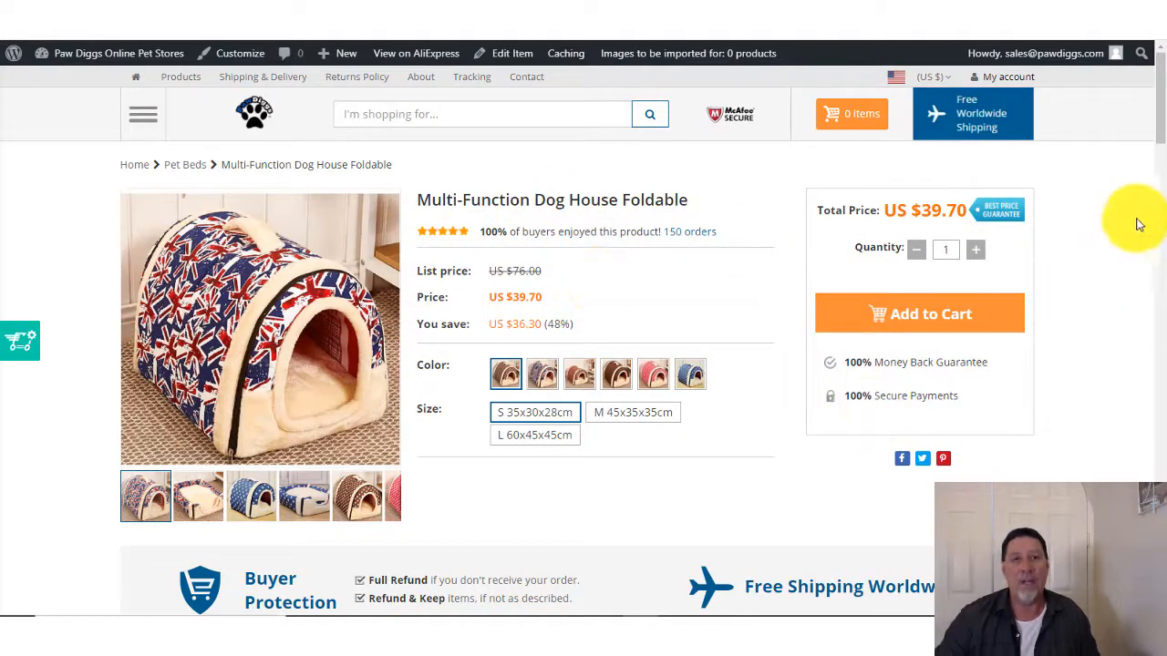
Step: Examine the dog house's product description, photos, star ratings and customer reviews
{"action": "scroll", "coordinate": [1150, 73], "scroll_direction": "down", "scroll_amount": 3}
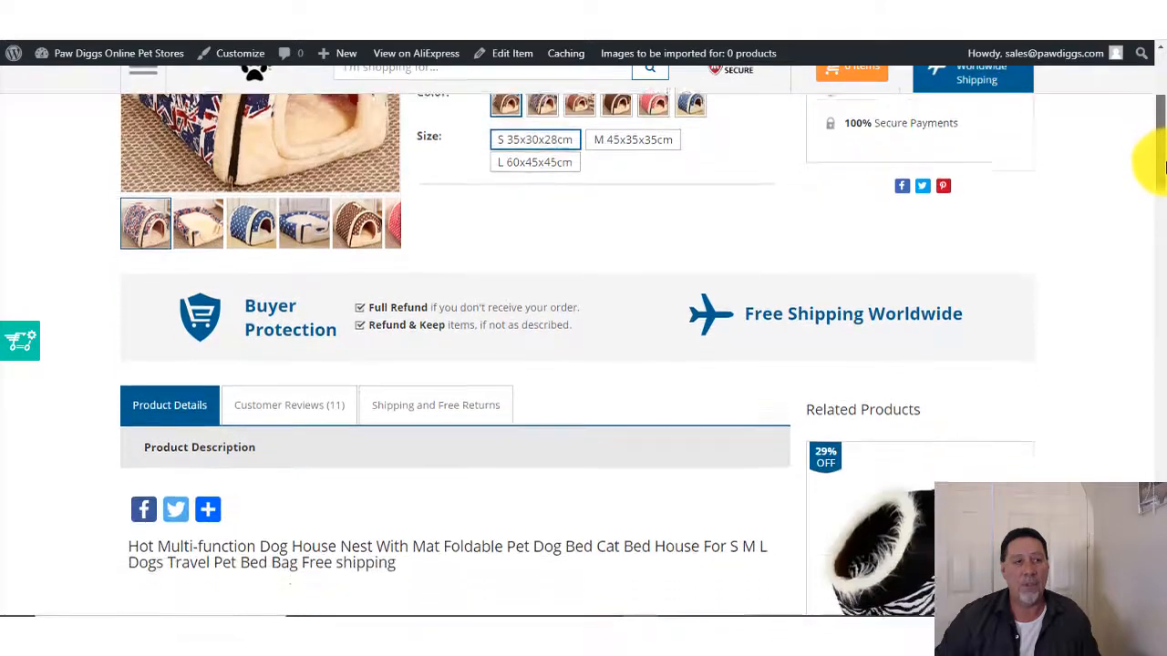
{"action": "scroll", "coordinate": [1163, 166], "scroll_direction": "down", "scroll_amount": 9}
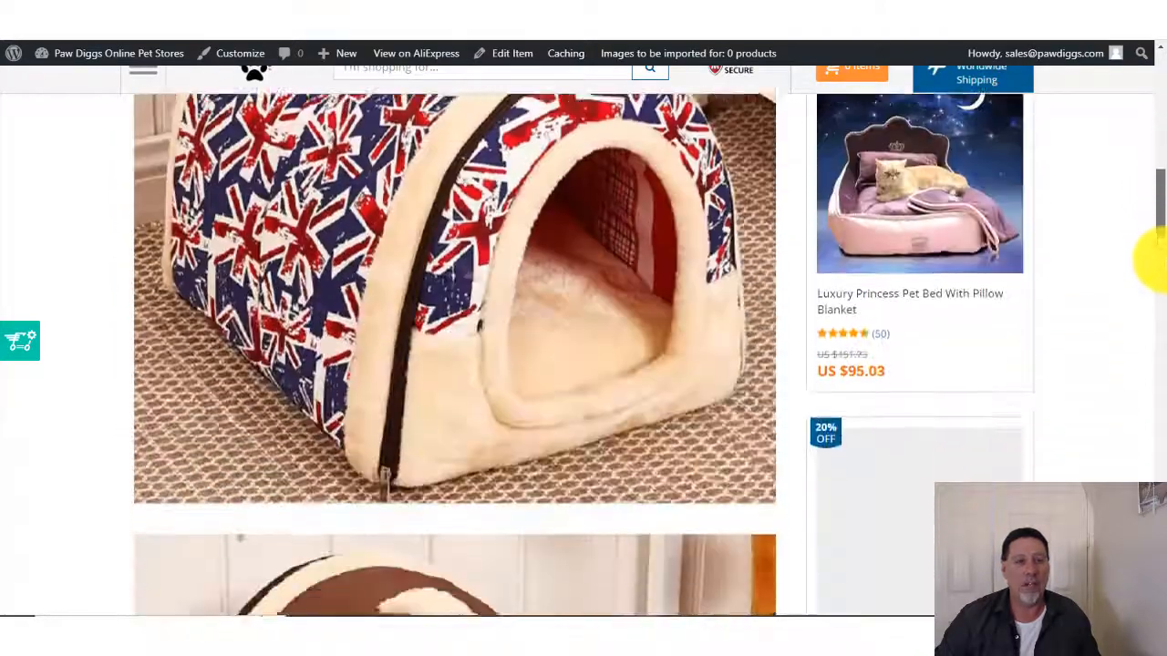
{"action": "scroll", "coordinate": [1150, 259], "scroll_direction": "down", "scroll_amount": 6}
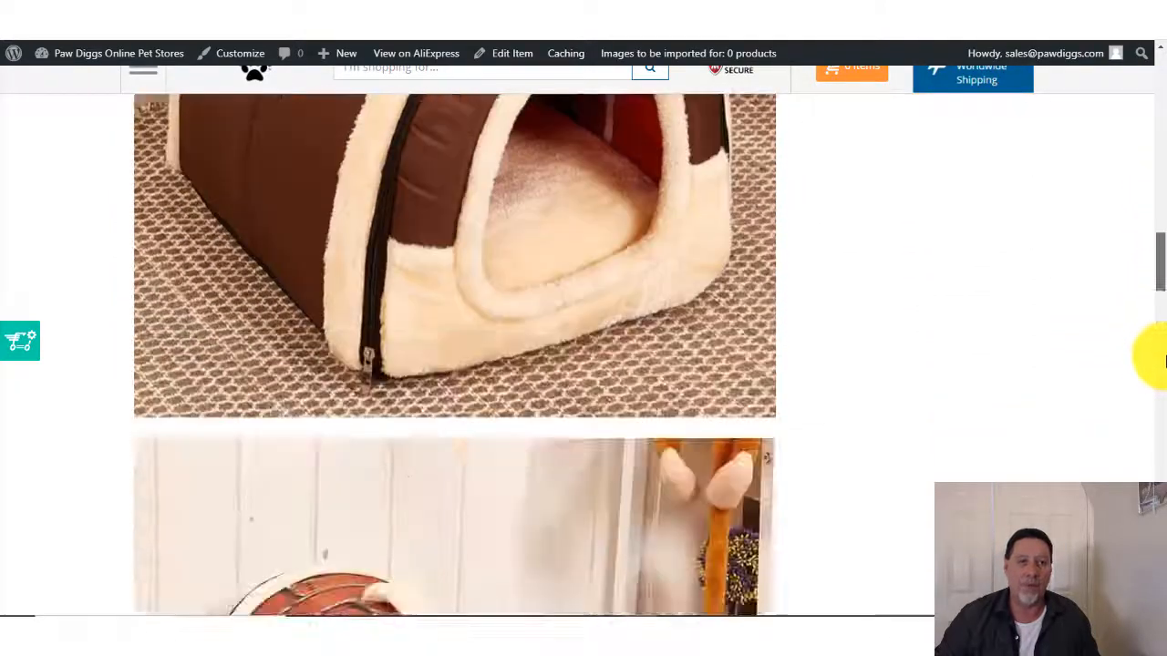
{"action": "scroll", "coordinate": [1163, 360], "scroll_direction": "down", "scroll_amount": 16}
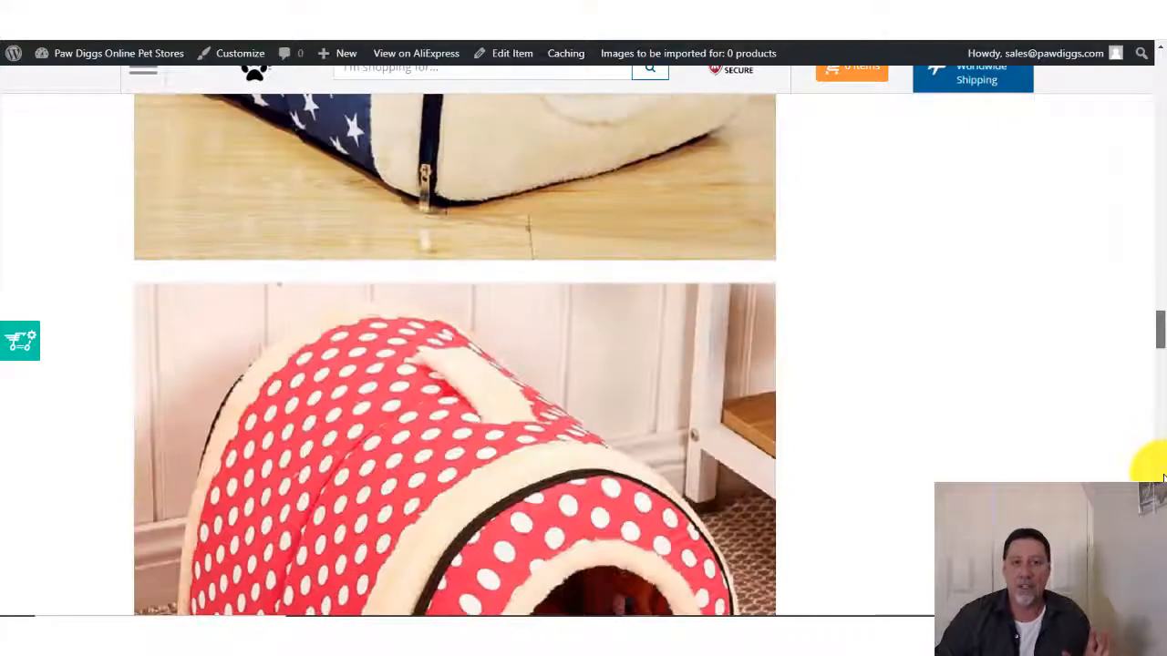
{"action": "scroll", "coordinate": [1163, 477], "scroll_direction": "down", "scroll_amount": 15}
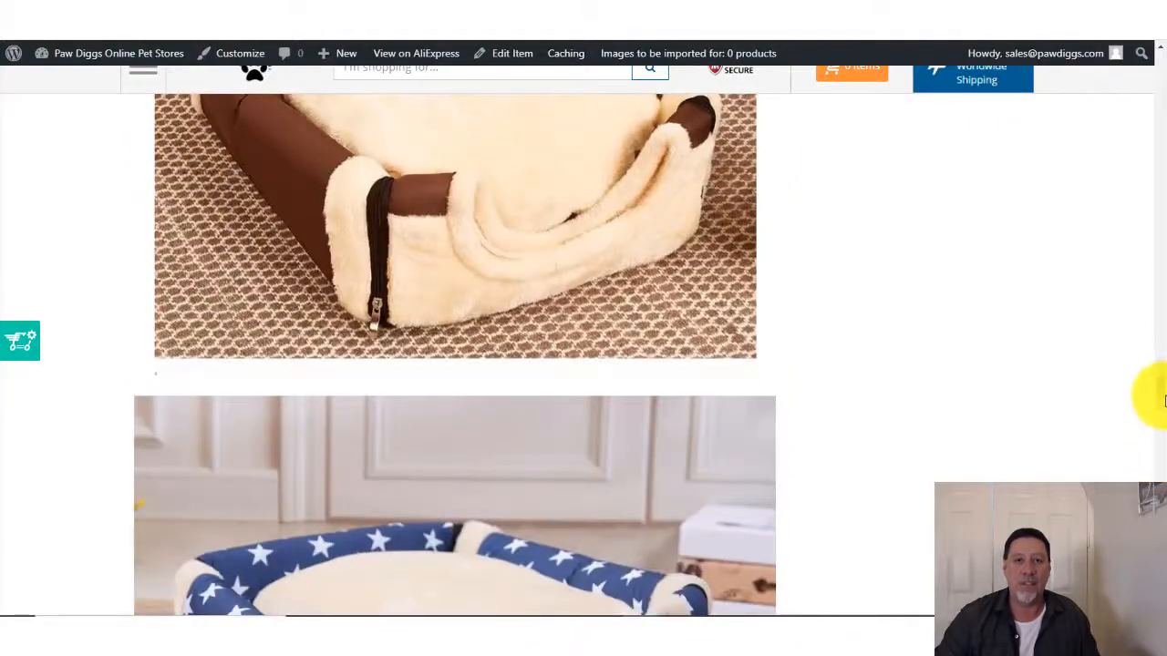
{"action": "scroll", "coordinate": [1163, 401], "scroll_direction": "down", "scroll_amount": 20}
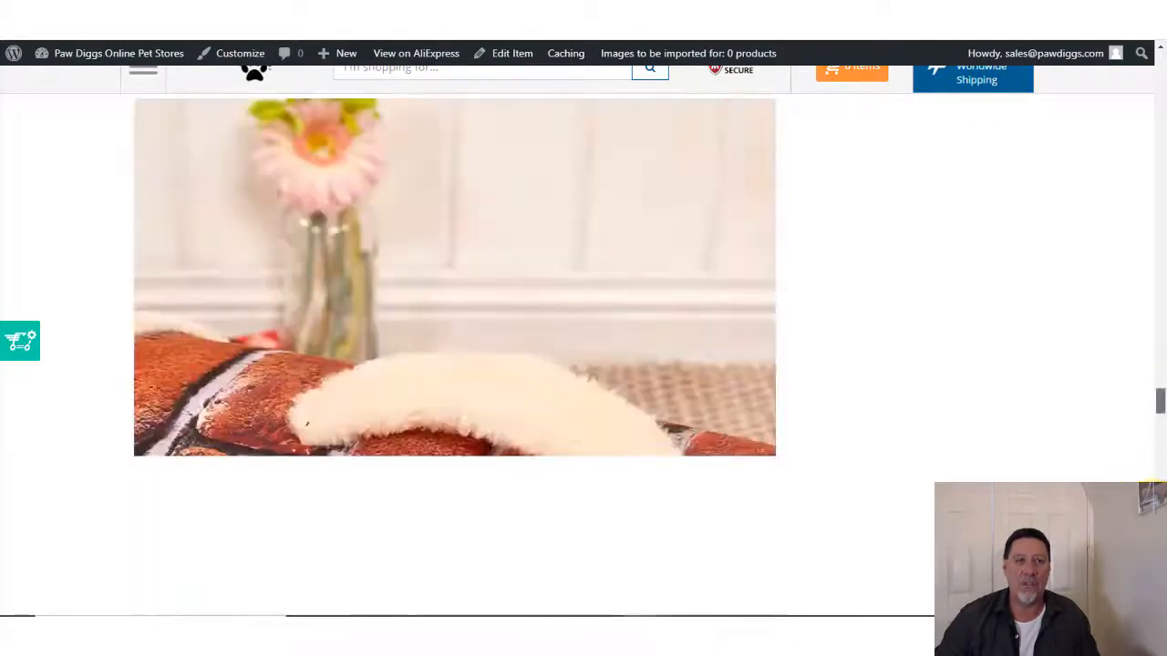
{"action": "mouse_move", "coordinate": [1156, 506]}
{"action": "left_mouse_down"}
{"action": "mouse_move", "coordinate": [1156, 456]}
{"action": "mouse_move", "coordinate": [1156, 512]}
{"action": "left_mouse_up"}
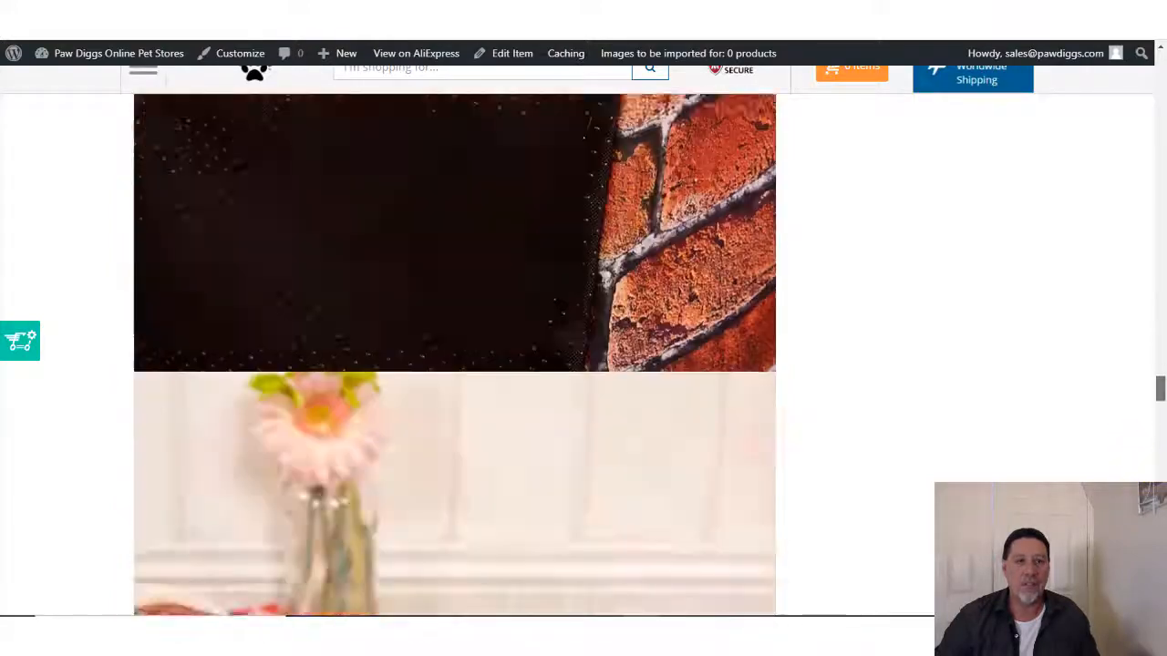
{"action": "left_click_drag", "start_coordinate": [1158, 389], "coordinate": [1156, 478]}
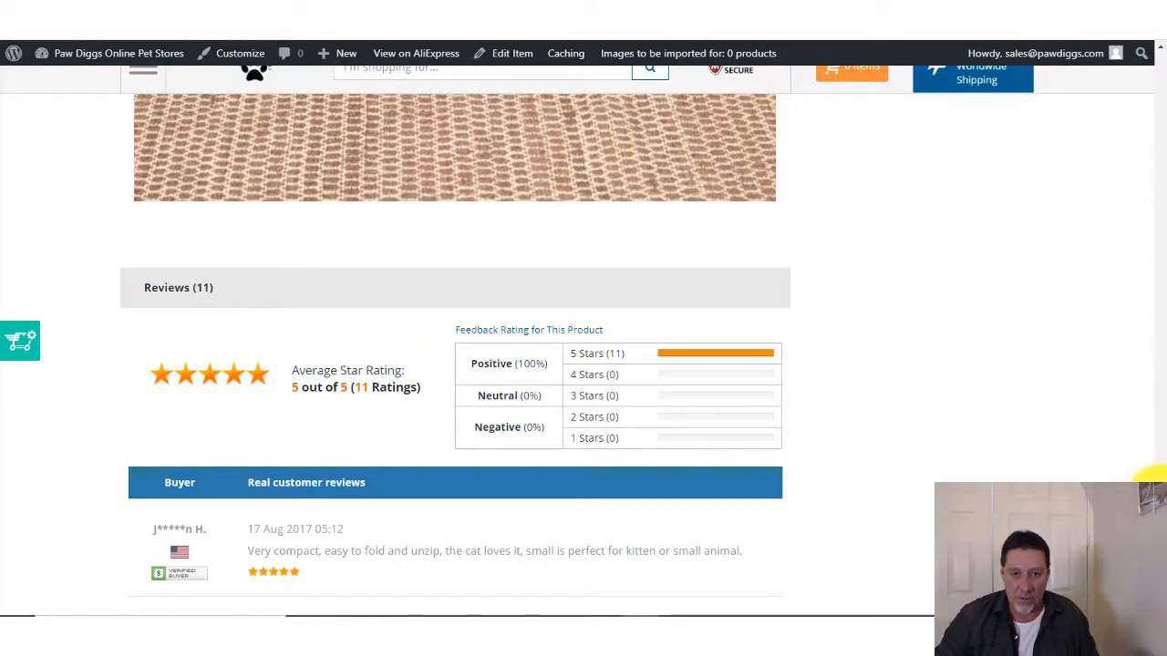
{"action": "left_click_drag", "start_coordinate": [1159, 486], "coordinate": [1159, 491]}
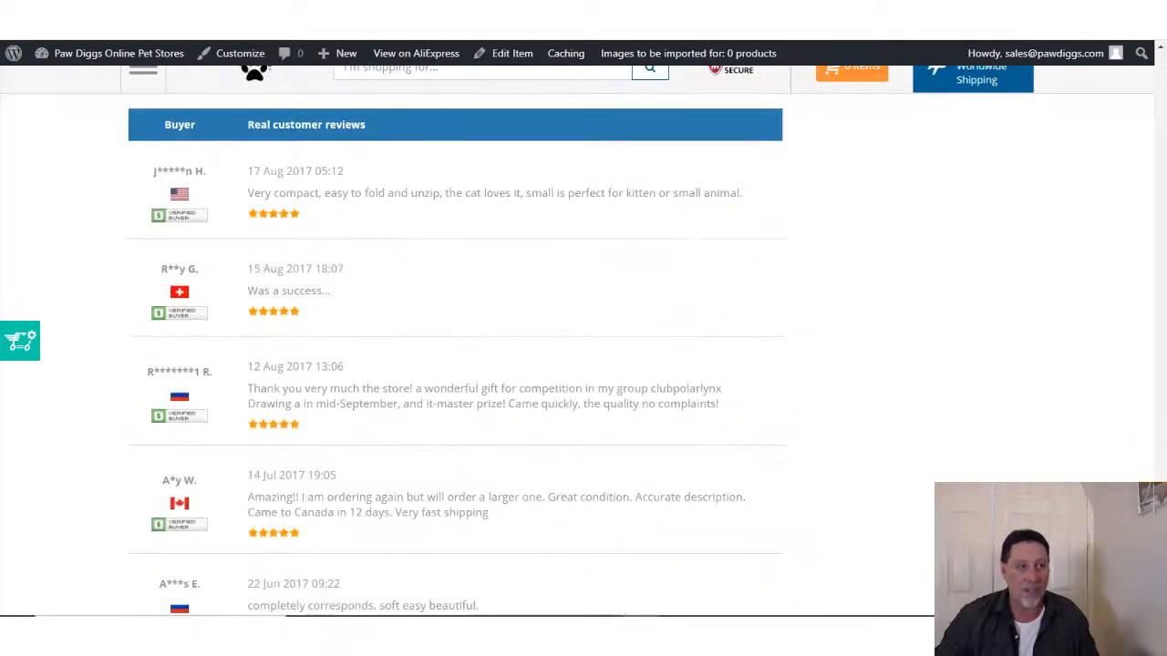
Step: Review the remaining customer reviews and photos on the dog house page, plus its pricing, color, size and buyer protection details
{"action": "scroll", "coordinate": [1158, 474], "scroll_direction": "down", "scroll_amount": 15}
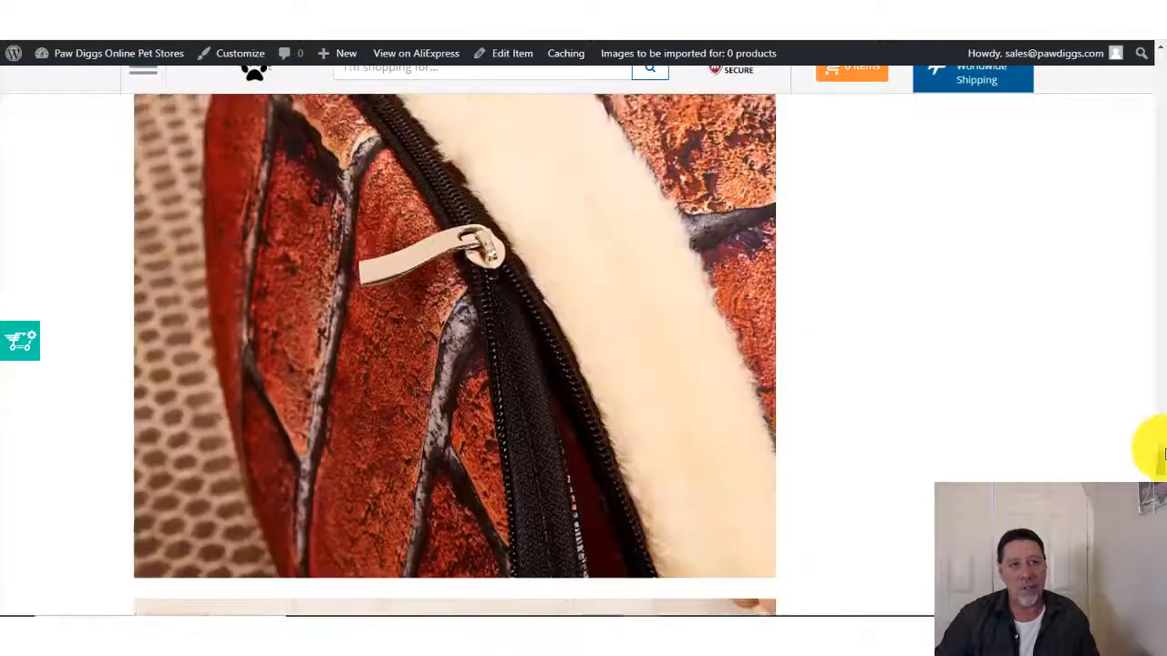
{"action": "left_click_drag", "start_coordinate": [1163, 453], "coordinate": [1162, 72]}
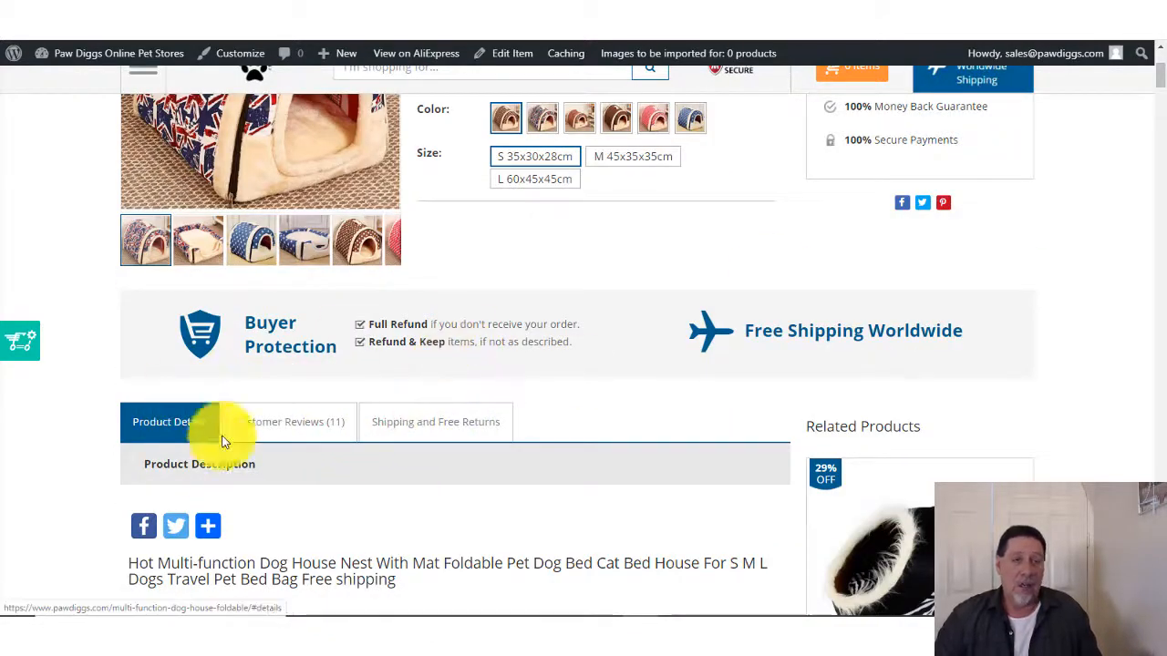
{"action": "left_click_drag", "start_coordinate": [1152, 71], "coordinate": [1151, 58]}
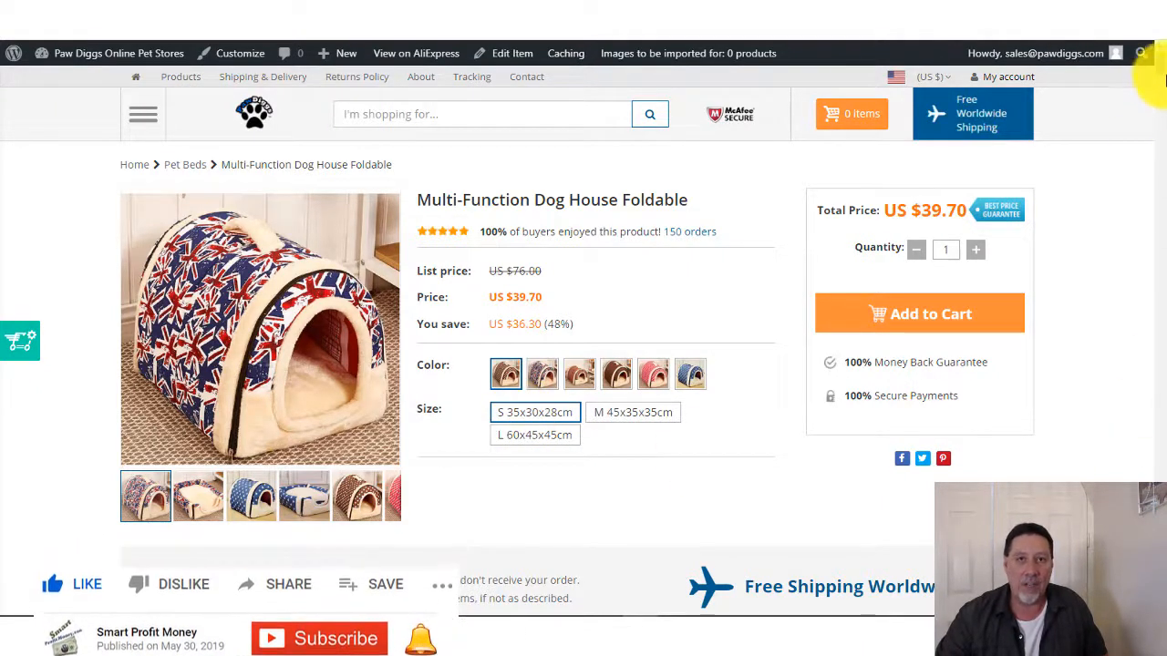
{"action": "scroll", "coordinate": [1153, 63], "scroll_direction": "down", "scroll_amount": 1}
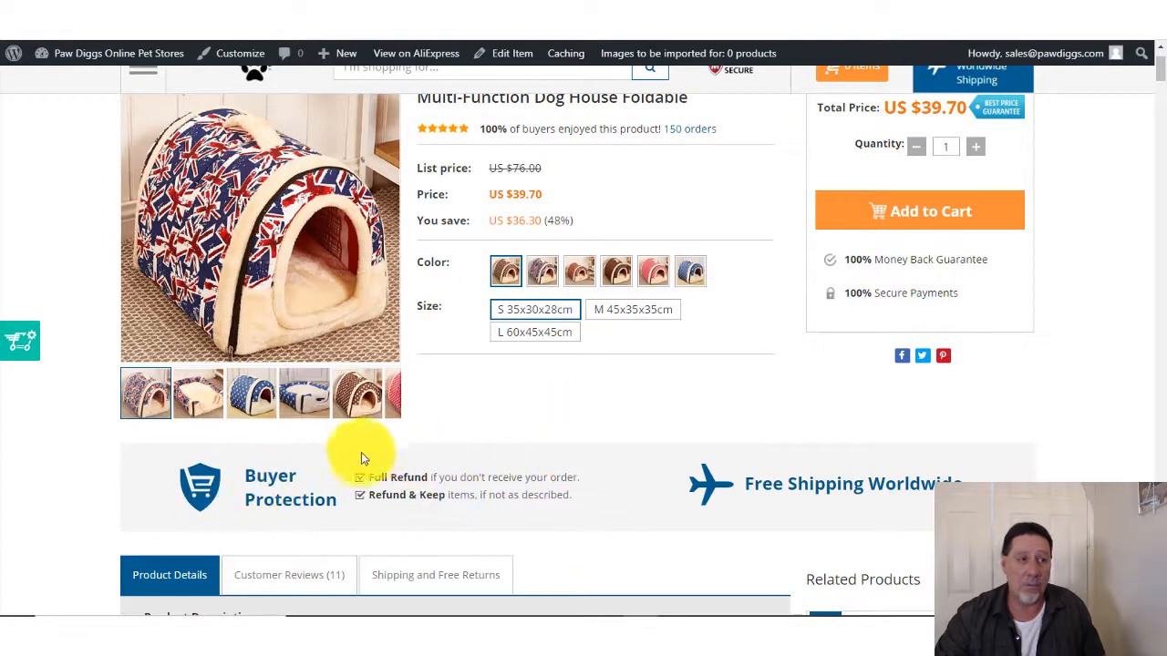
{"action": "scroll", "coordinate": [1162, 74], "scroll_direction": "up", "scroll_amount": 2}
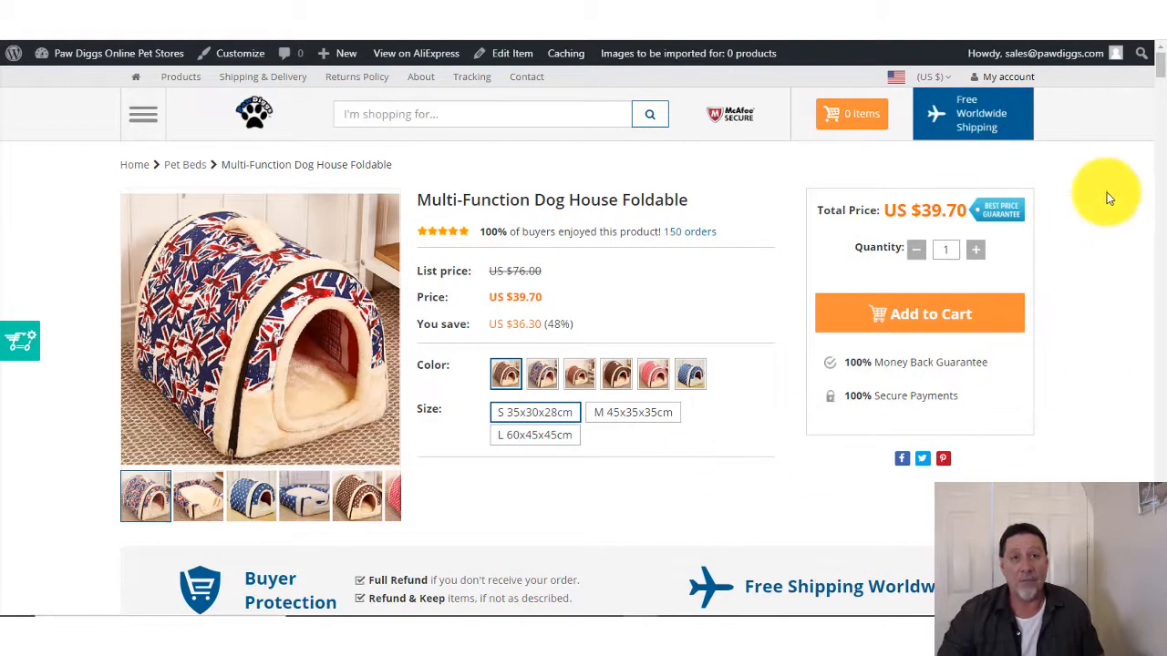
Step: Display the brown polka-dot dog house in the product gallery and look over the product details and related products
{"action": "left_click", "coordinate": [258, 493]}
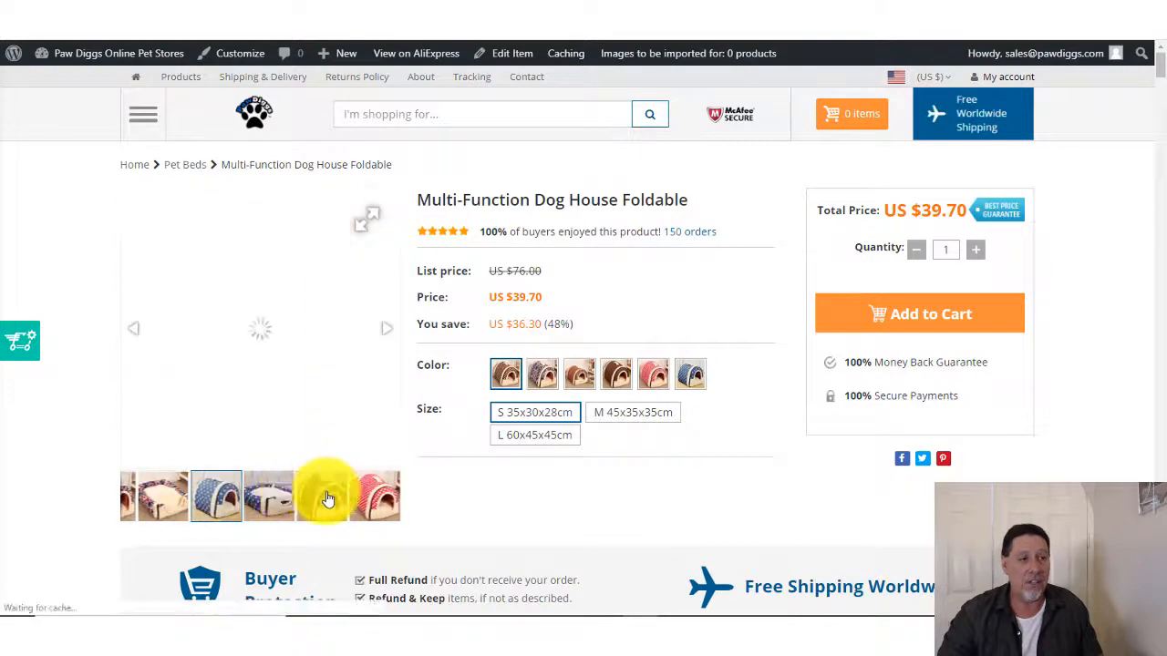
{"action": "left_click", "coordinate": [323, 497]}
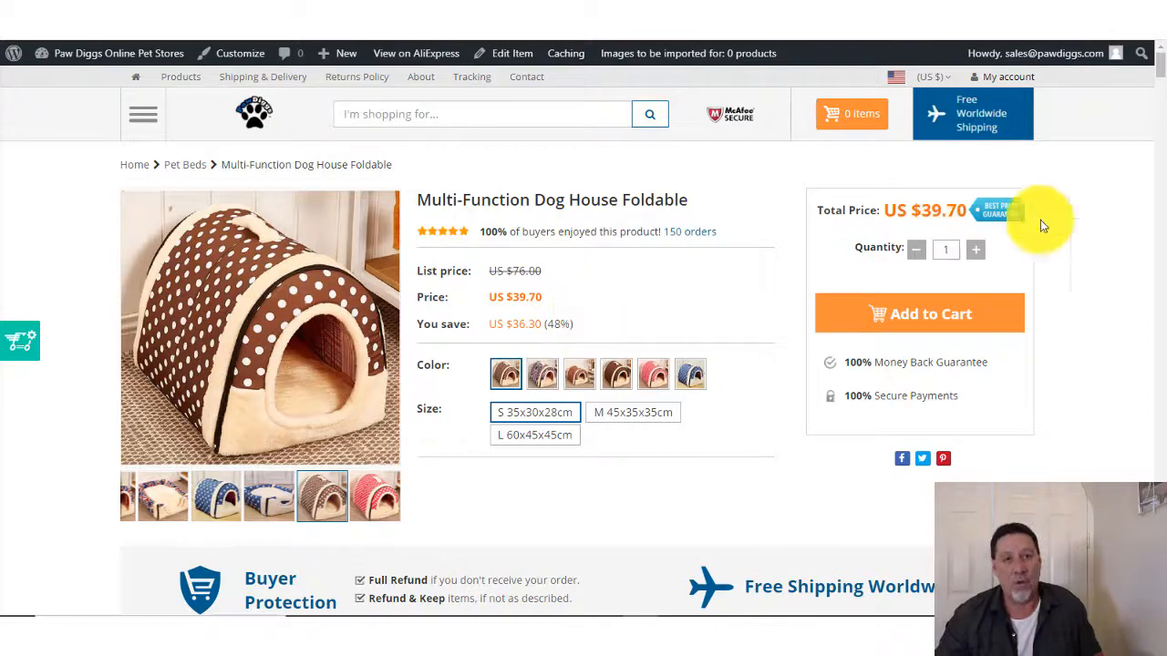
{"action": "left_click_drag", "start_coordinate": [1162, 76], "coordinate": [1162, 98]}
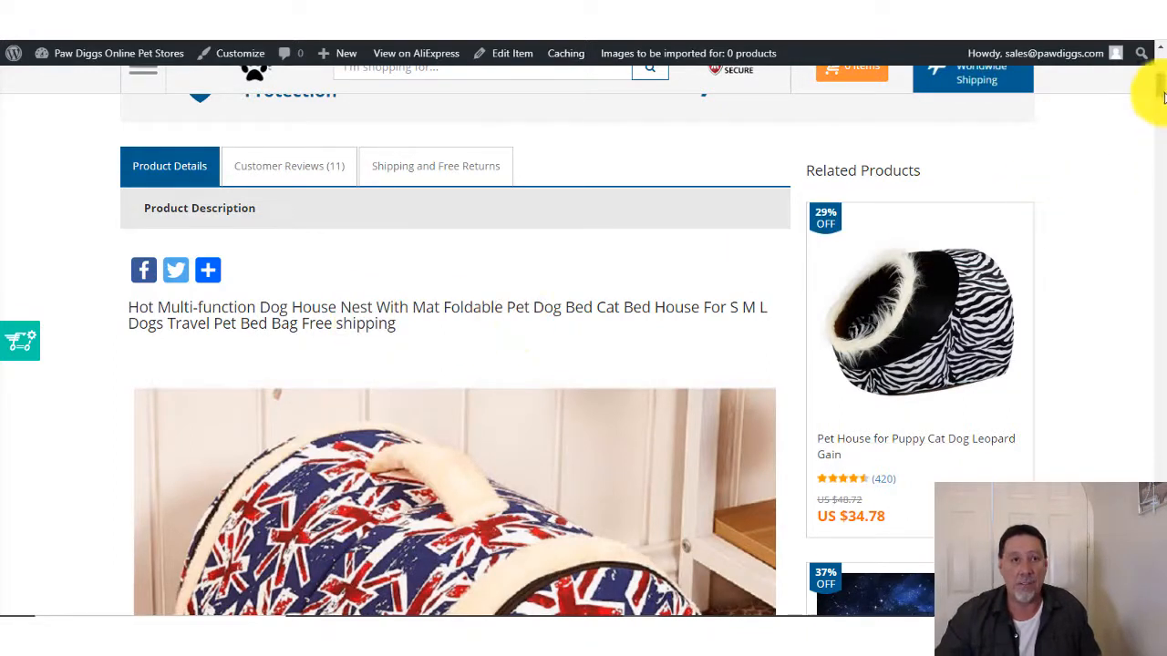
{"action": "scroll", "coordinate": [1163, 95], "scroll_direction": "down", "scroll_amount": 3}
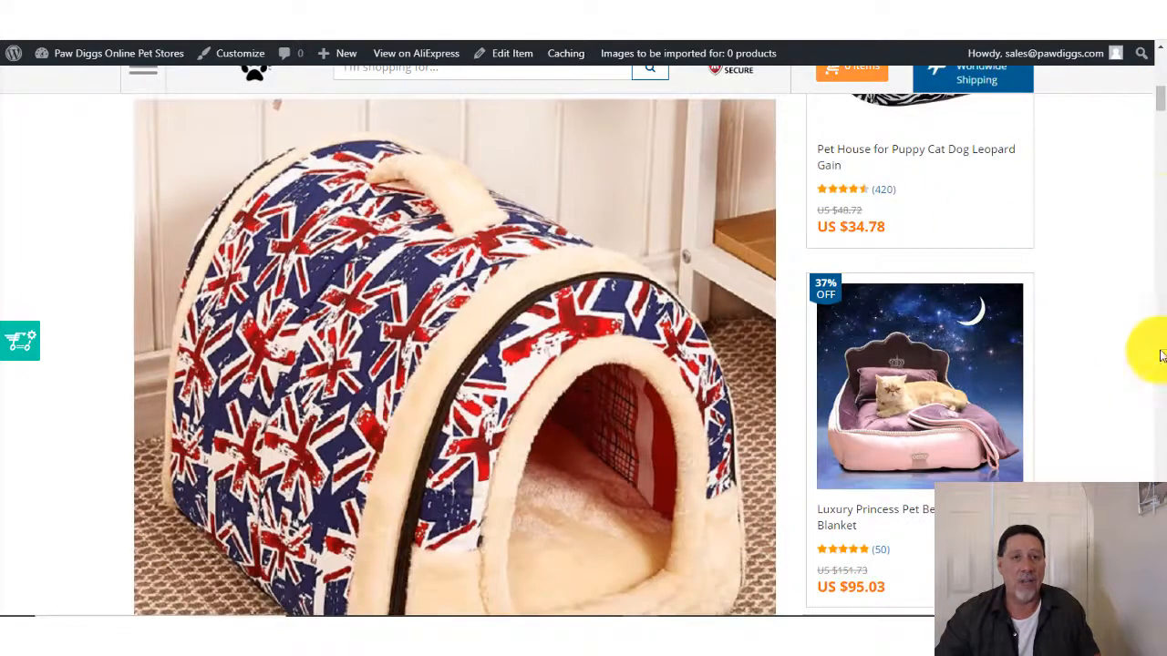
{"action": "left_click_drag", "start_coordinate": [1161, 102], "coordinate": [1160, 100]}
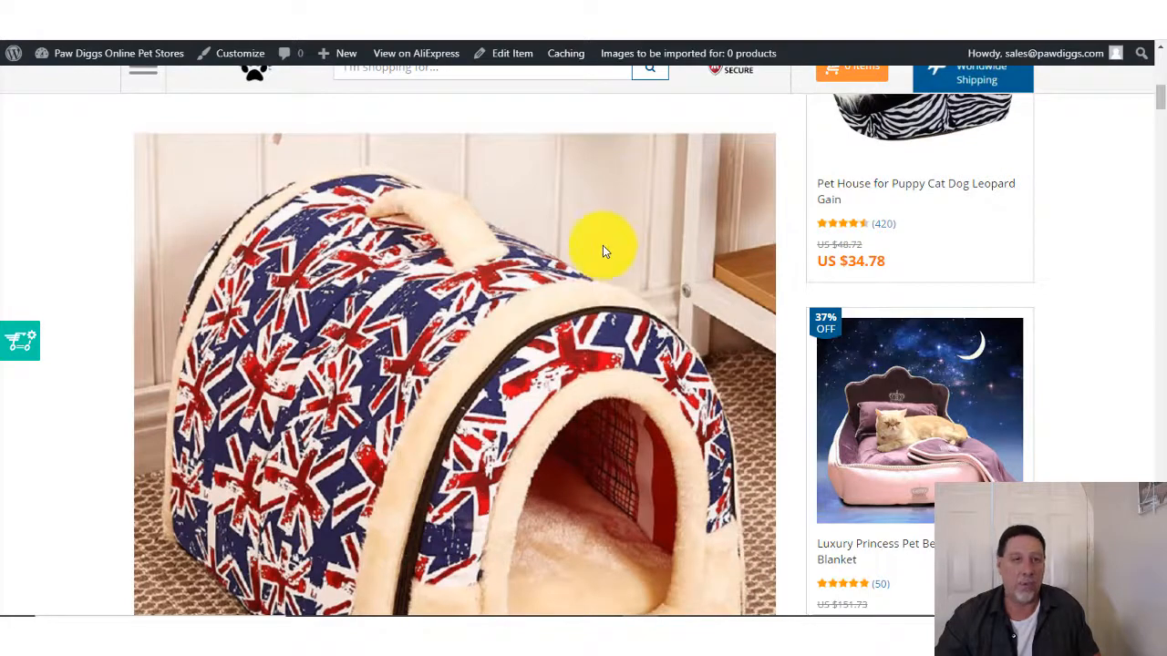
{"action": "left_click_drag", "start_coordinate": [1159, 98], "coordinate": [1162, 91]}
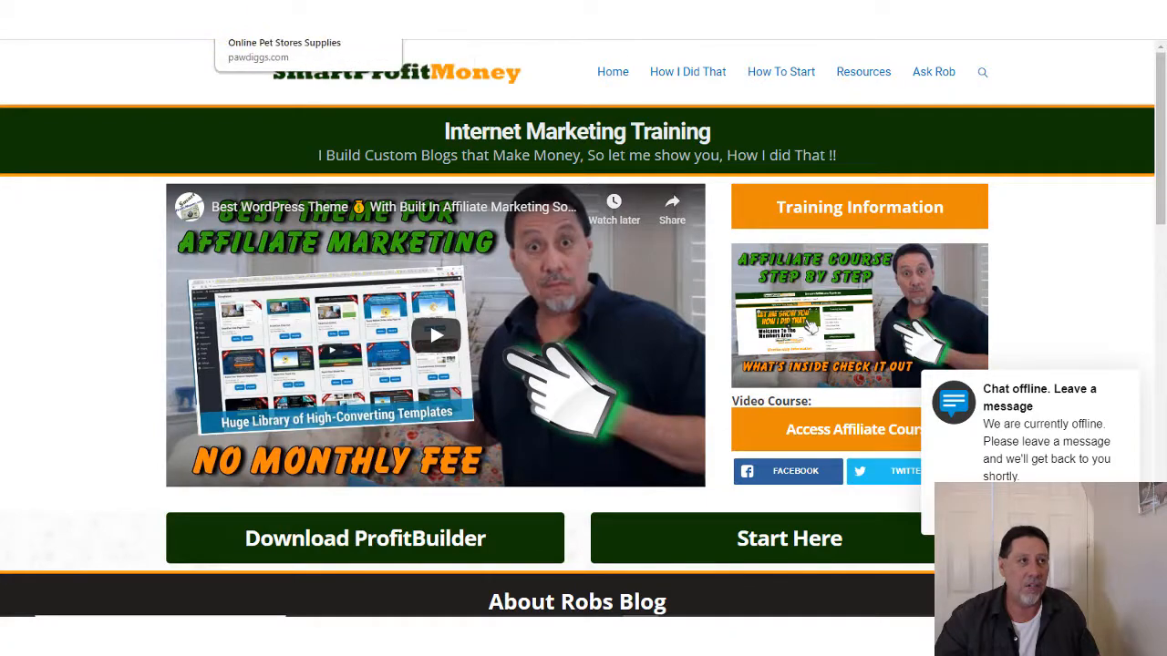
Step: Switch from the SmartProfitMoney blog back to the dog house product page and view its main product information
{"action": "left_click", "coordinate": [308, 13]}
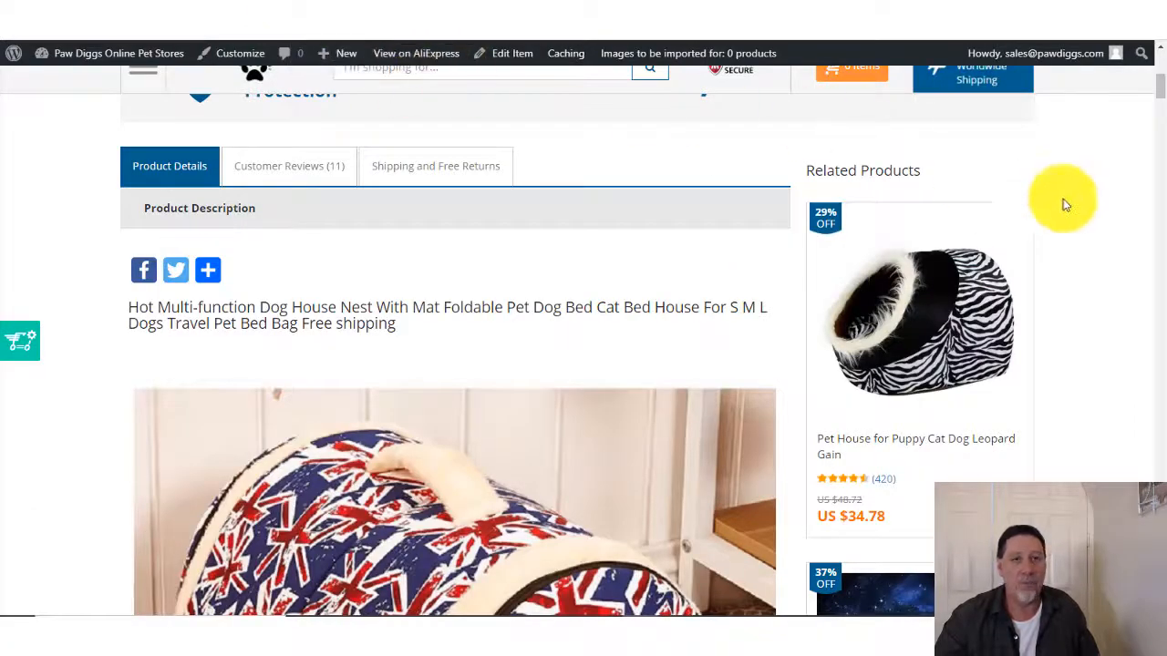
{"action": "left_click_drag", "start_coordinate": [1163, 98], "coordinate": [1163, 72]}
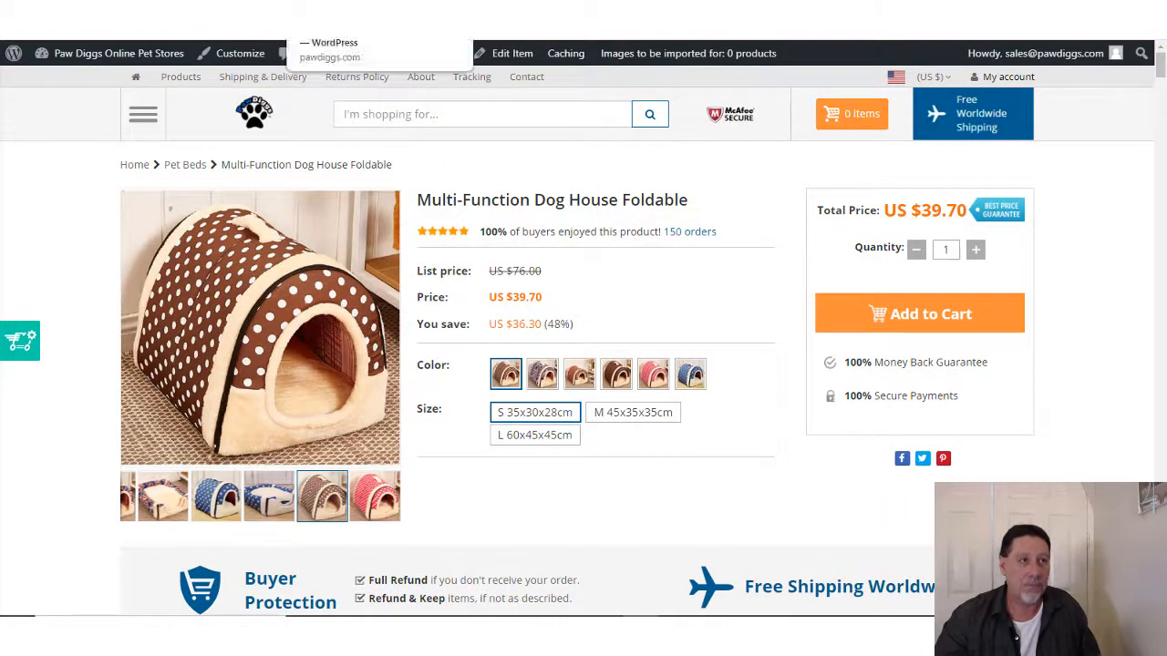
Step: Switch to the WordPress admin and review the store's SEO options and home page title, description and keywords
{"action": "left_click", "coordinate": [336, 13]}
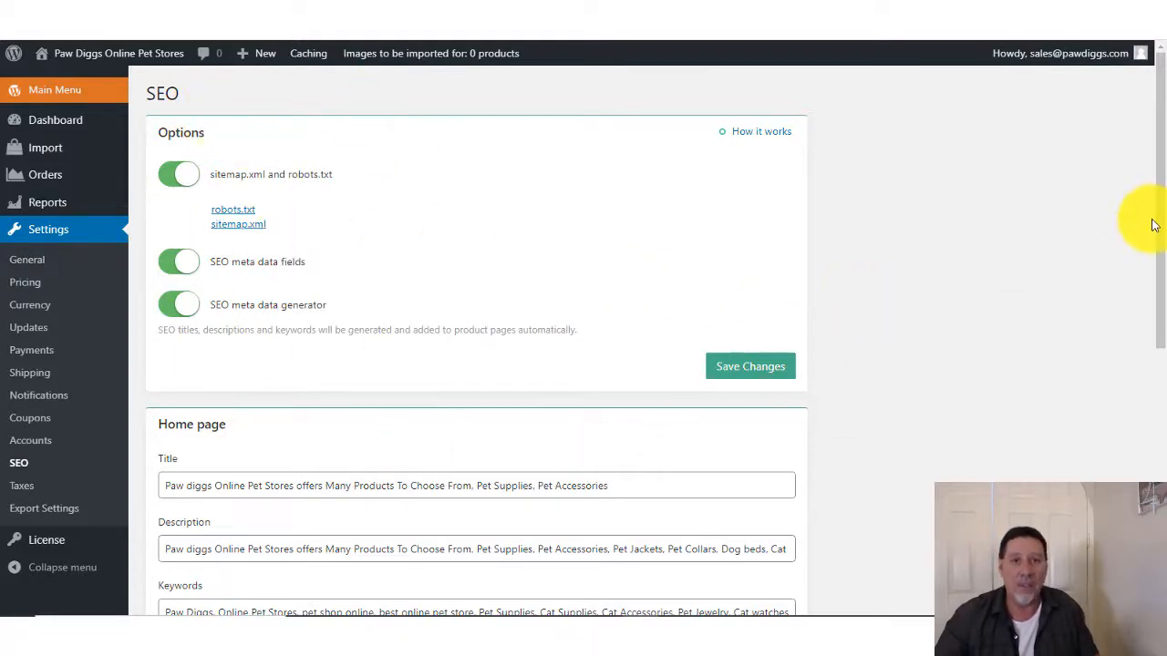
{"action": "left_click_drag", "start_coordinate": [1159, 213], "coordinate": [1161, 242]}
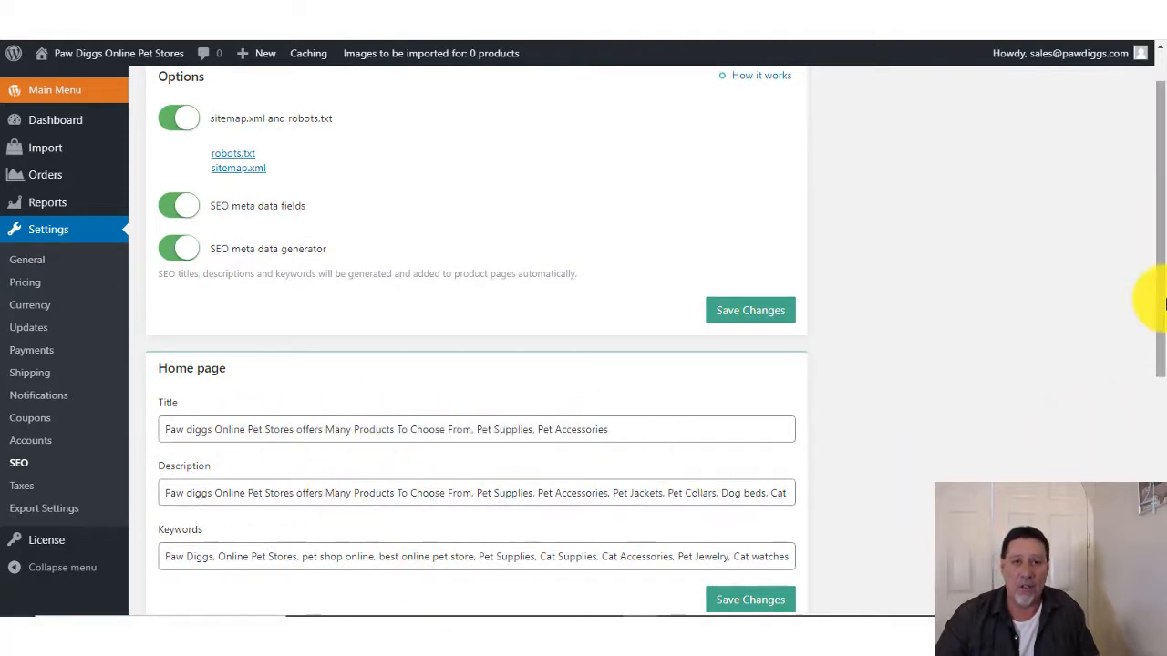
{"action": "left_click_drag", "start_coordinate": [1162, 292], "coordinate": [1160, 319]}
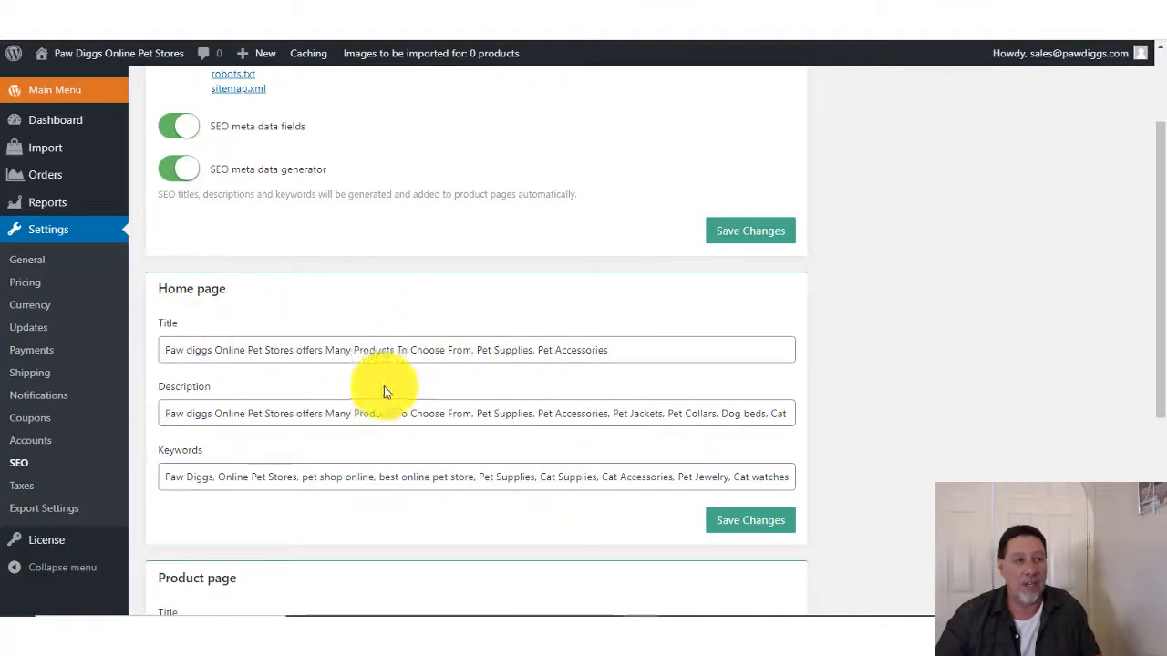
{"action": "mouse_move", "coordinate": [1162, 345]}
{"action": "left_mouse_down"}
{"action": "mouse_move", "coordinate": [1150, 372]}
{"action": "mouse_move", "coordinate": [1156, 353]}
{"action": "left_mouse_up"}
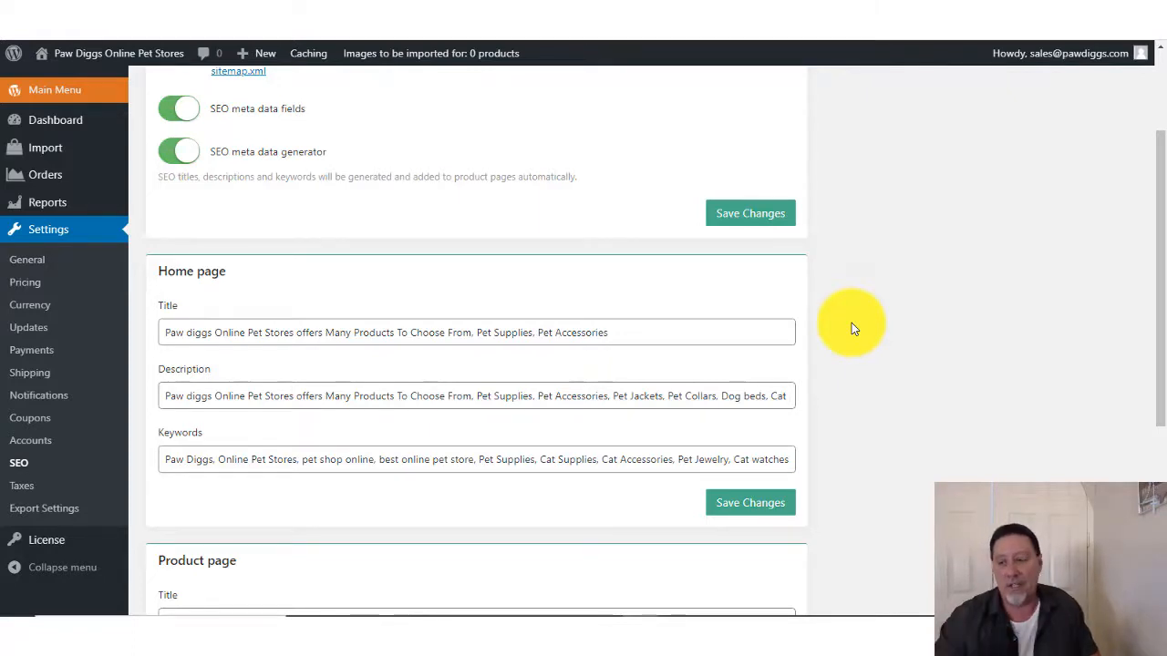
Step: Examine the product page SEO title, description and keyword templates and compare them with the home page fields
{"action": "left_click_drag", "start_coordinate": [1161, 292], "coordinate": [1146, 494]}
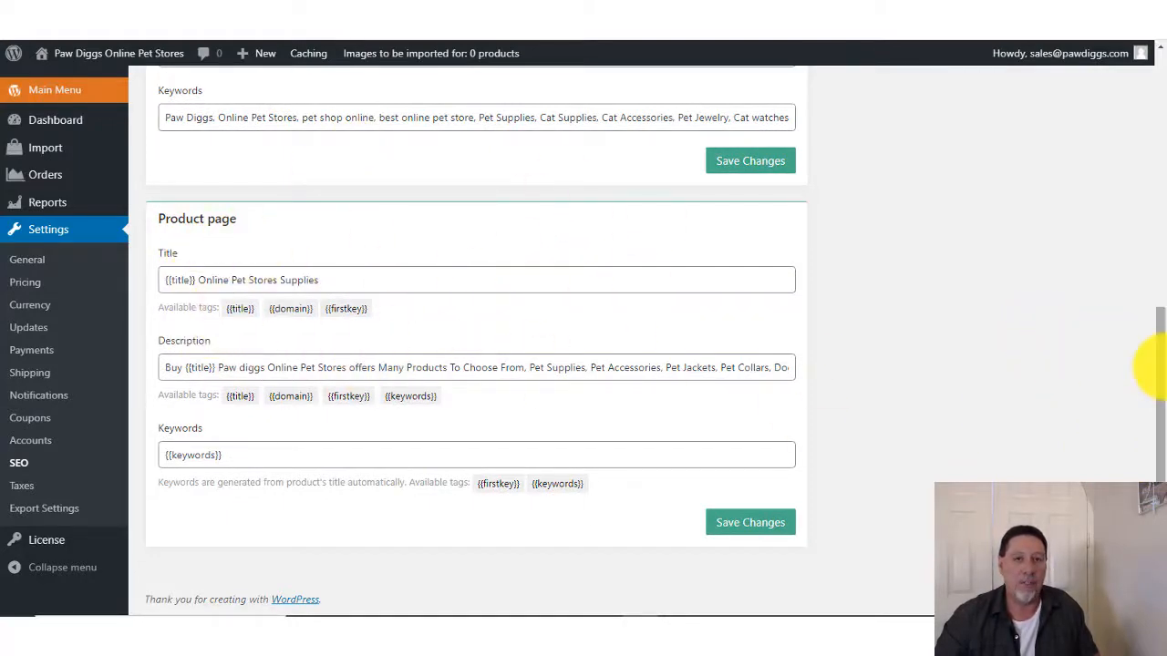
{"action": "left_click_drag", "start_coordinate": [1160, 365], "coordinate": [1150, 240]}
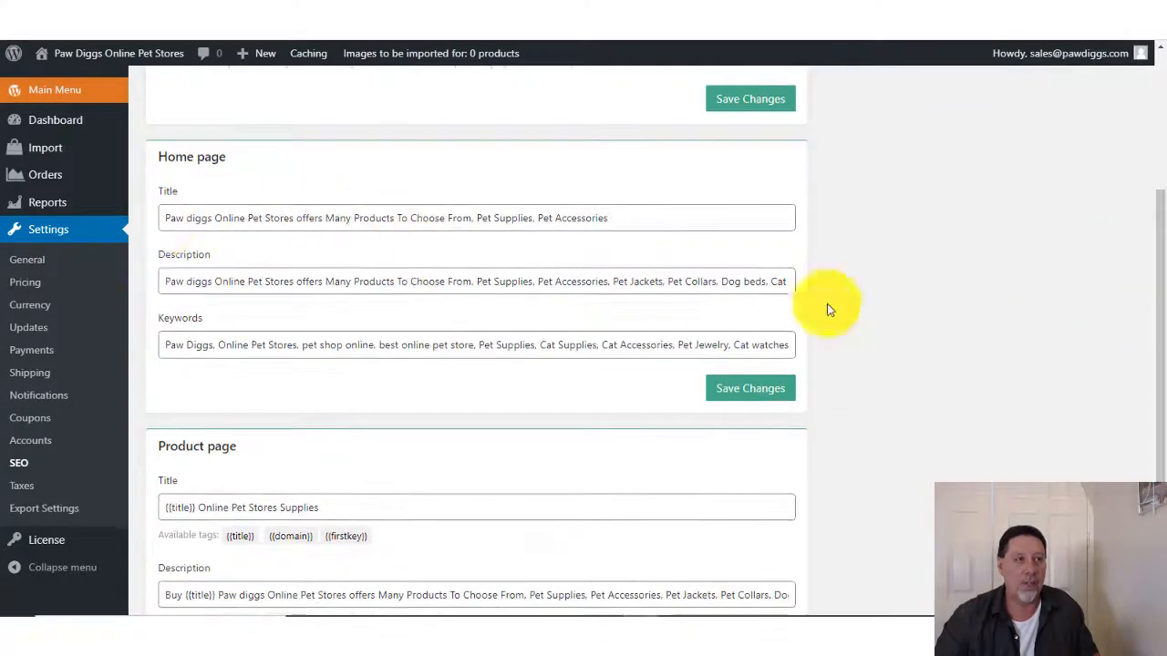
{"action": "left_click_drag", "start_coordinate": [1146, 326], "coordinate": [1149, 469]}
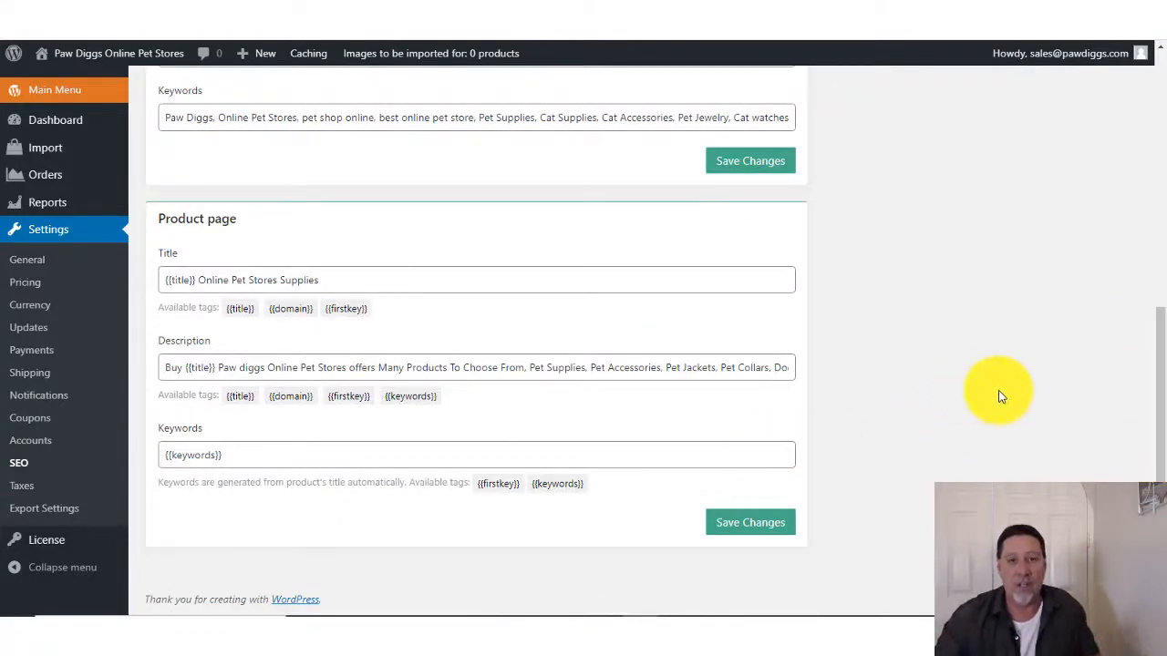
{"action": "left_click_drag", "start_coordinate": [1161, 334], "coordinate": [1158, 135]}
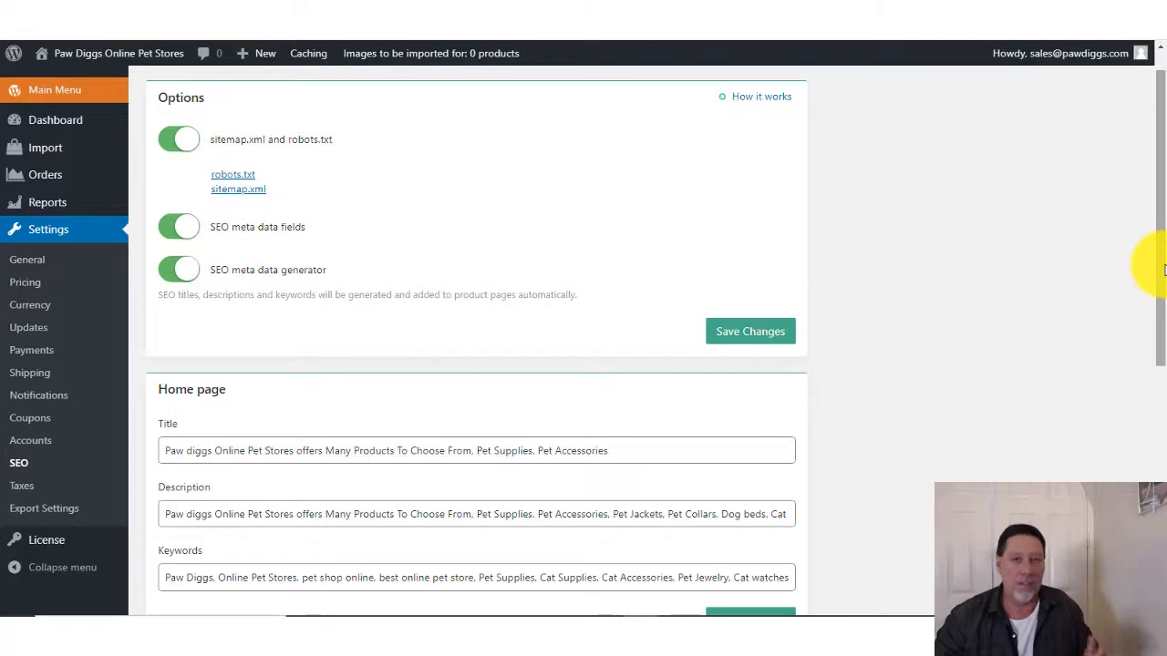
{"action": "left_click_drag", "start_coordinate": [1155, 265], "coordinate": [1148, 357]}
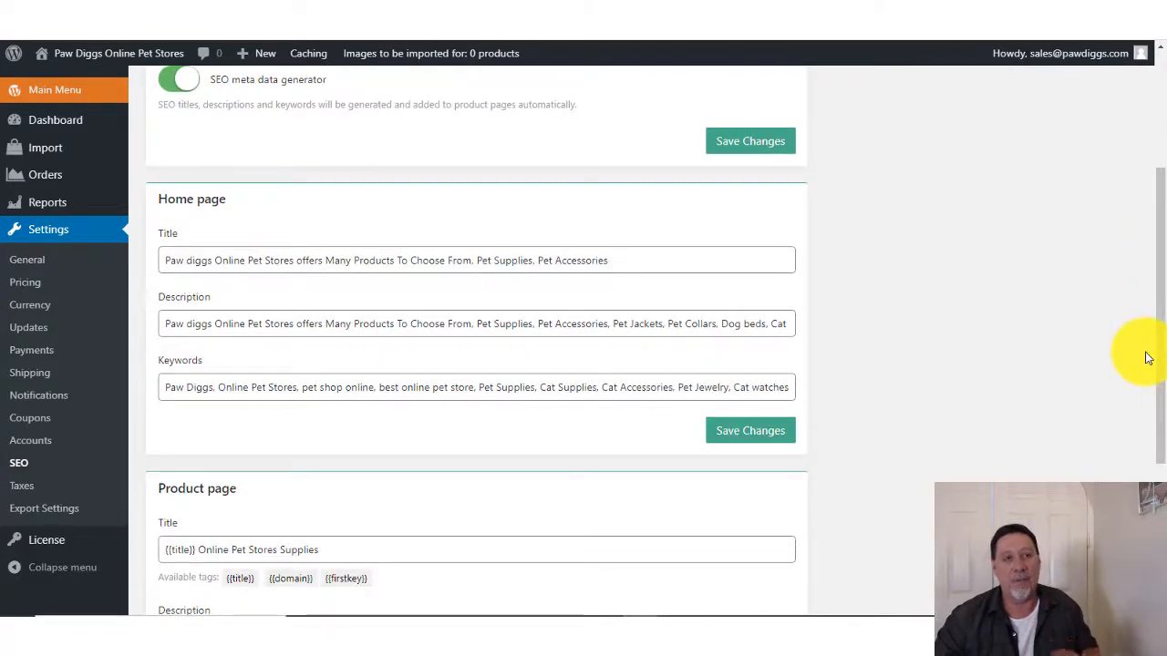
{"action": "left_click_drag", "start_coordinate": [1157, 314], "coordinate": [1149, 390]}
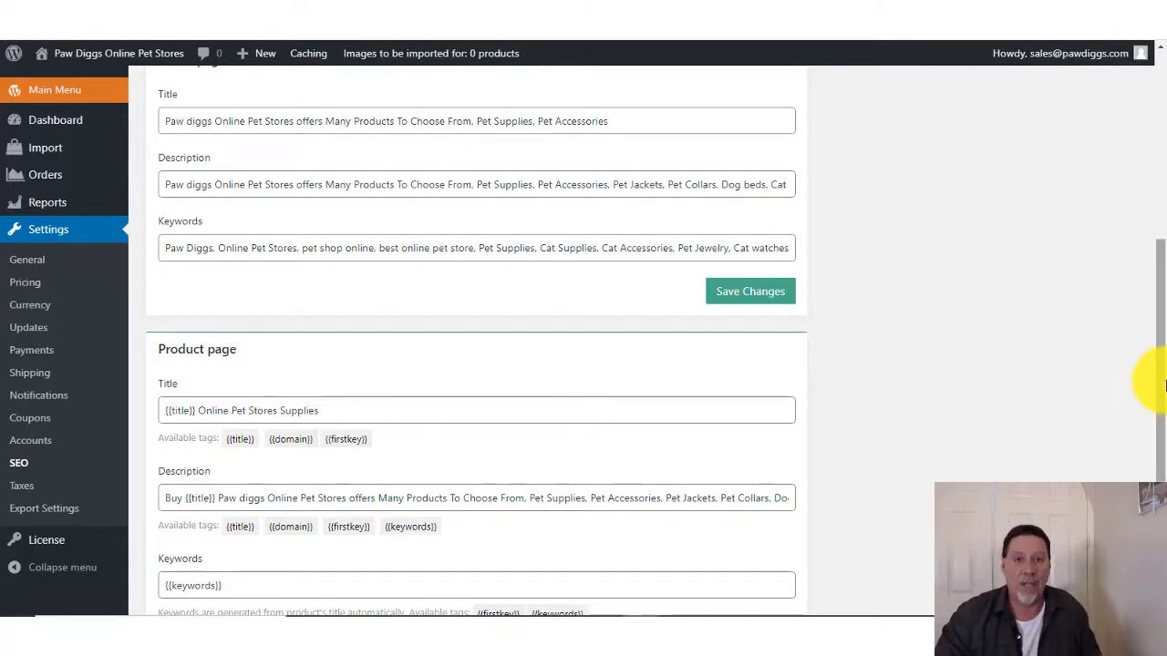
{"action": "left_click_drag", "start_coordinate": [1161, 392], "coordinate": [1158, 456]}
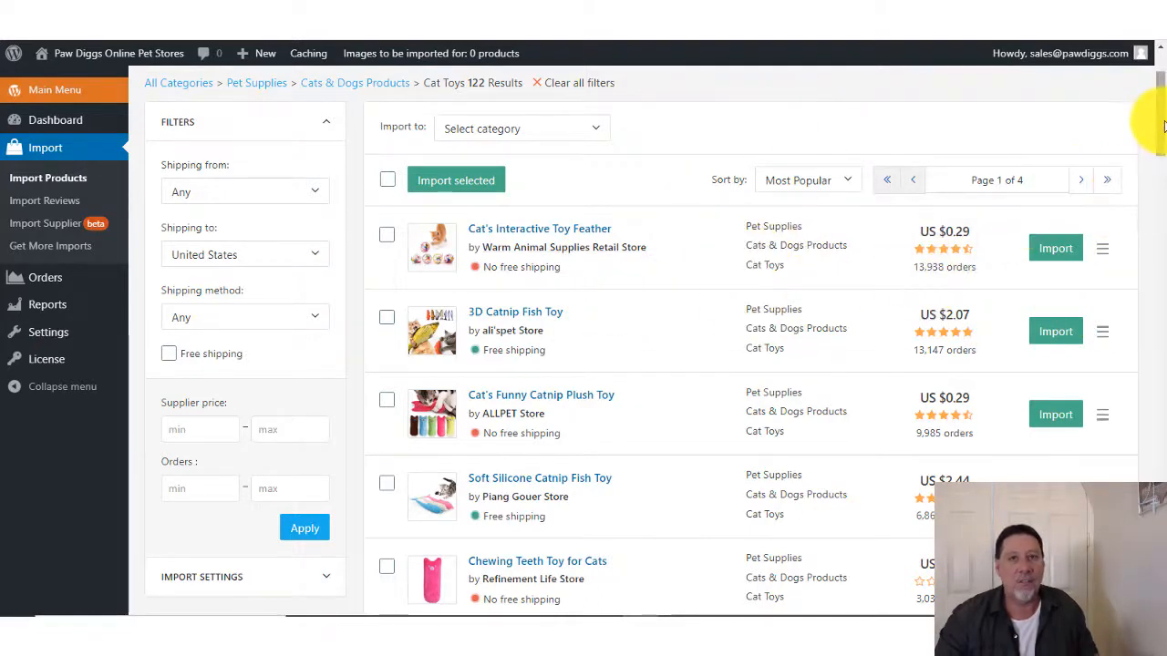
Step: View the available product categories on the Import Products page, leaving Pet Supplies selected
{"action": "scroll", "coordinate": [1150, 91], "scroll_direction": "up", "scroll_amount": 2}
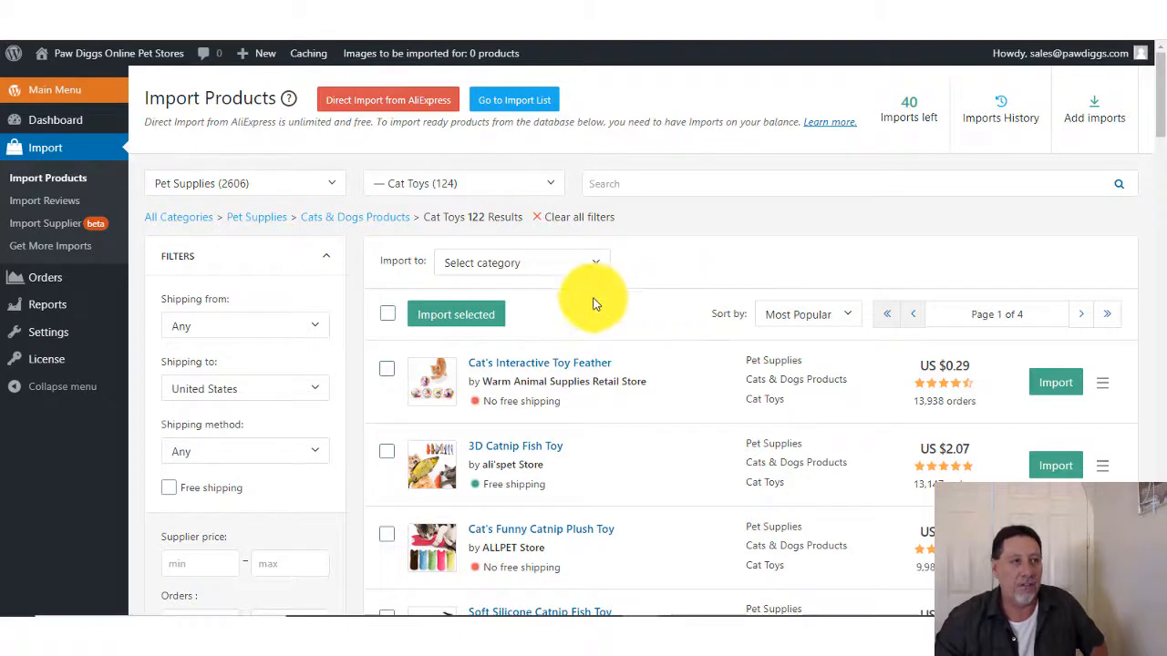
{"action": "left_click", "coordinate": [333, 185]}
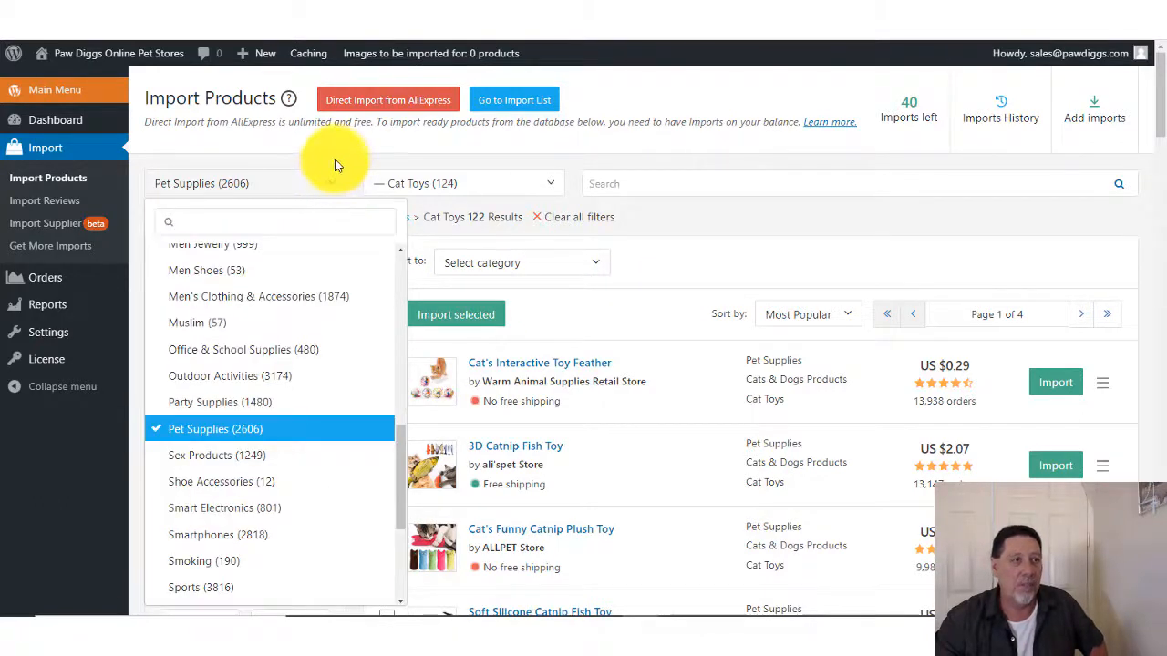
{"action": "left_click", "coordinate": [335, 162]}
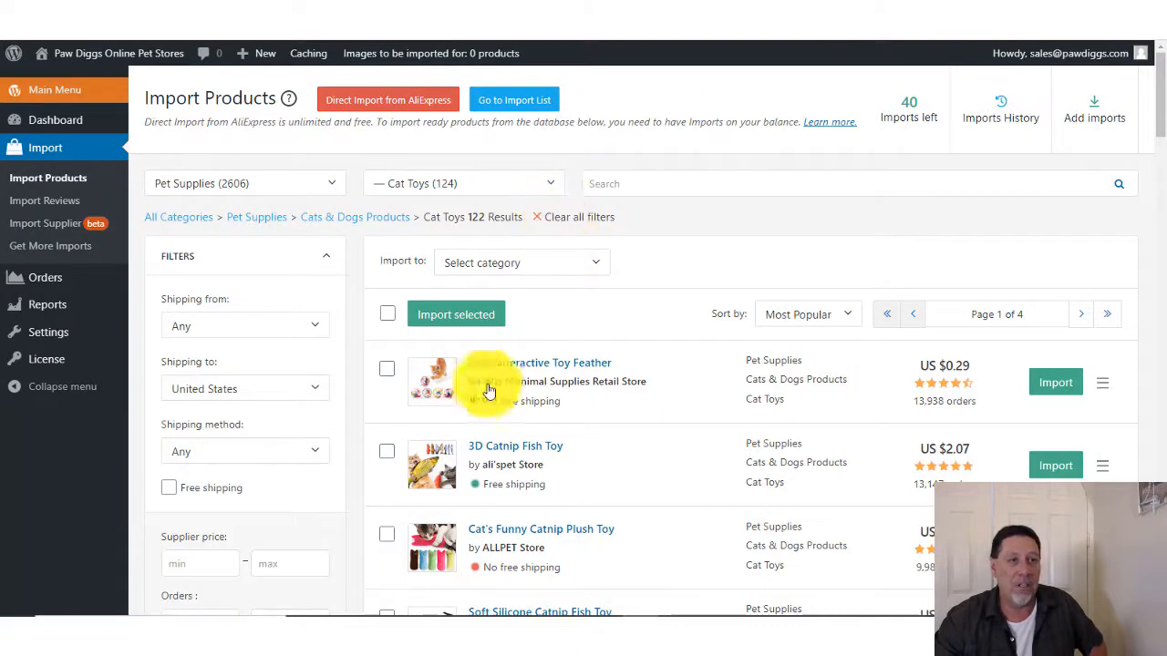
Step: Examine the Cat Toys import listings, including their suppliers, prices, ratings, order counts and shipping filters
{"action": "mouse_move", "coordinate": [1160, 132]}
{"action": "left_mouse_down"}
{"action": "mouse_move", "coordinate": [1164, 174]}
{"action": "mouse_move", "coordinate": [1159, 126]}
{"action": "left_mouse_up"}
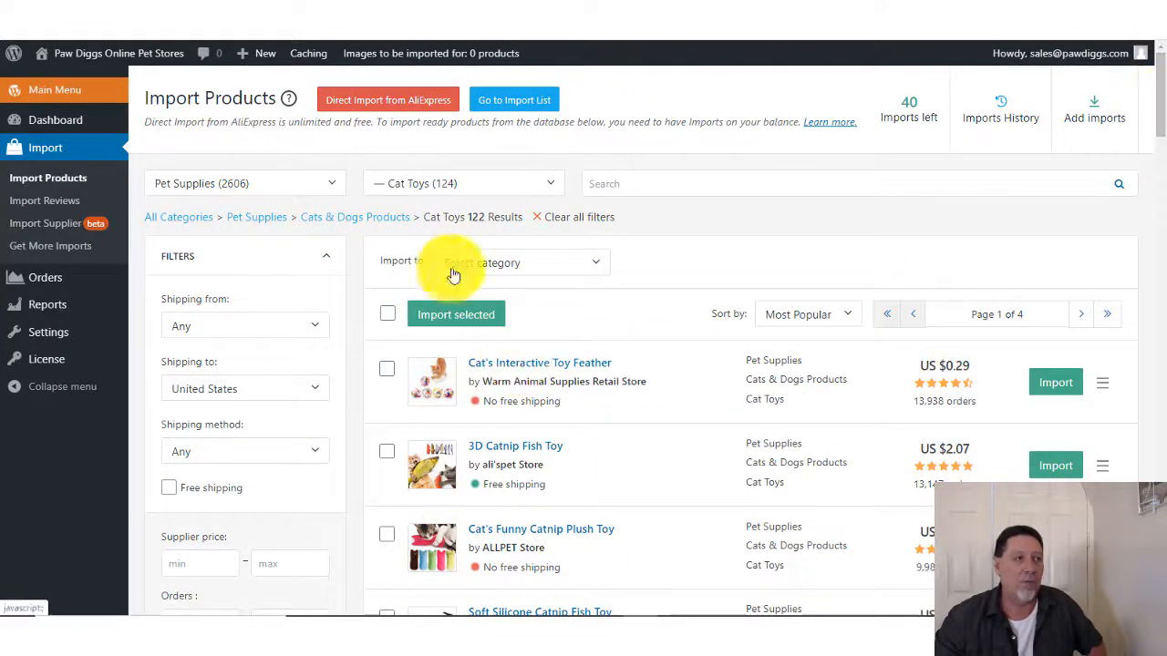
{"action": "left_click_drag", "start_coordinate": [1163, 109], "coordinate": [1164, 118]}
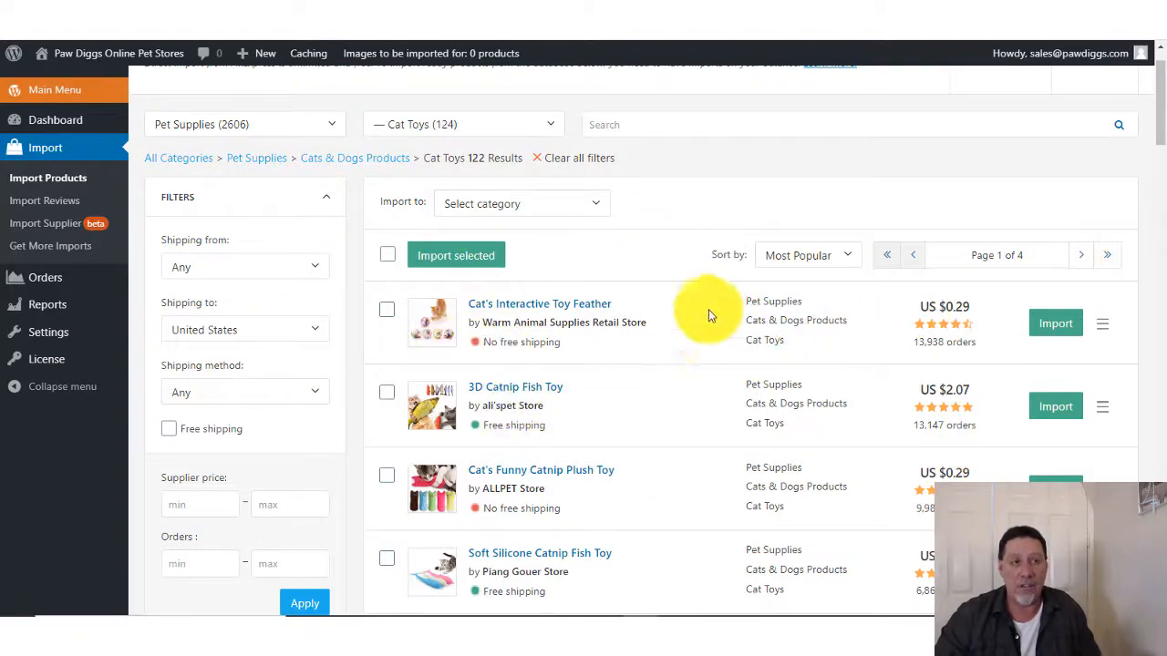
{"action": "scroll", "coordinate": [1162, 111], "scroll_direction": "up", "scroll_amount": 1}
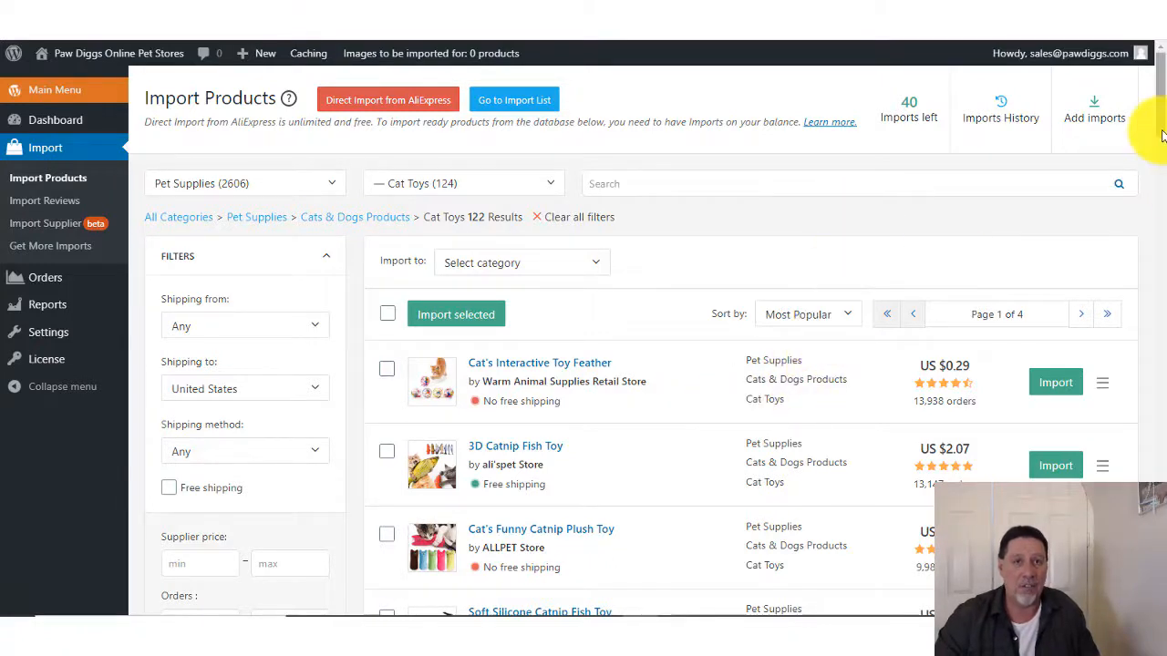
{"action": "scroll", "coordinate": [1160, 135], "scroll_direction": "down", "scroll_amount": 1}
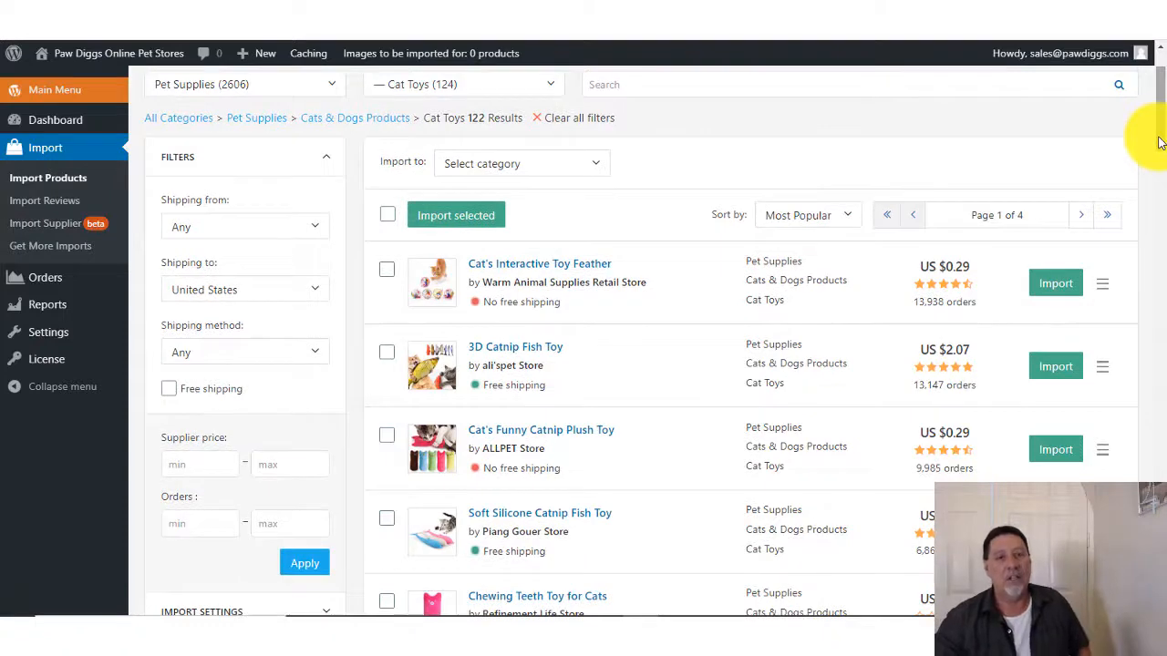
{"action": "scroll", "coordinate": [1160, 137], "scroll_direction": "up", "scroll_amount": 1}
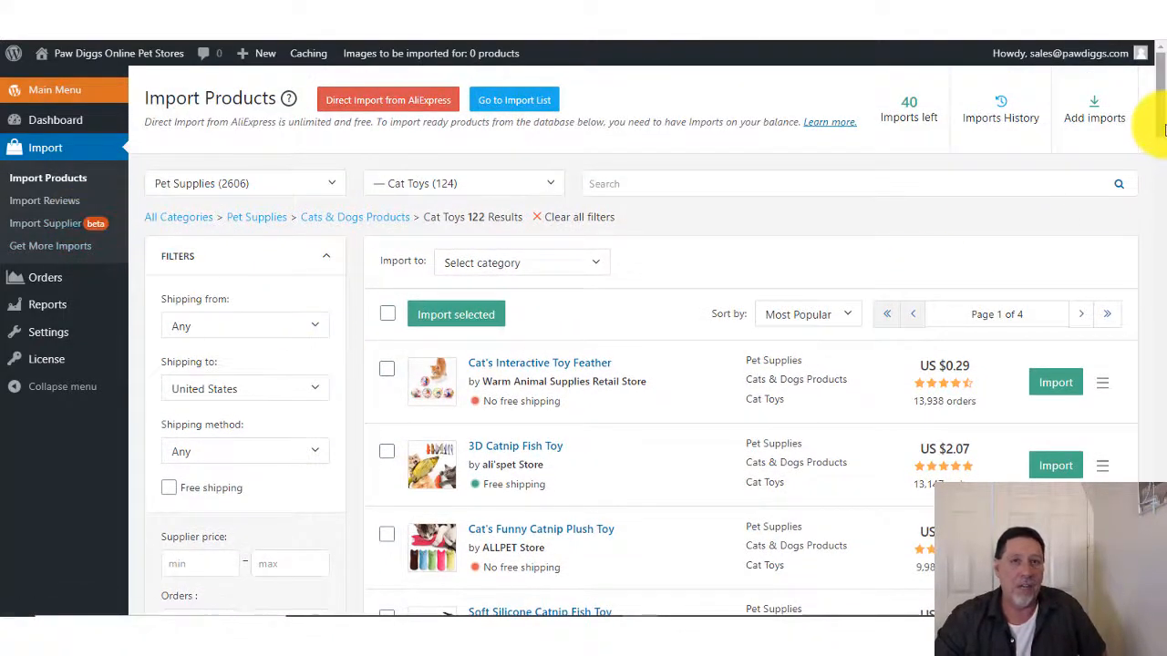
{"action": "scroll", "coordinate": [1164, 147], "scroll_direction": "down", "scroll_amount": 1}
{"action": "scroll", "coordinate": [1164, 149], "scroll_direction": "down", "scroll_amount": 1}
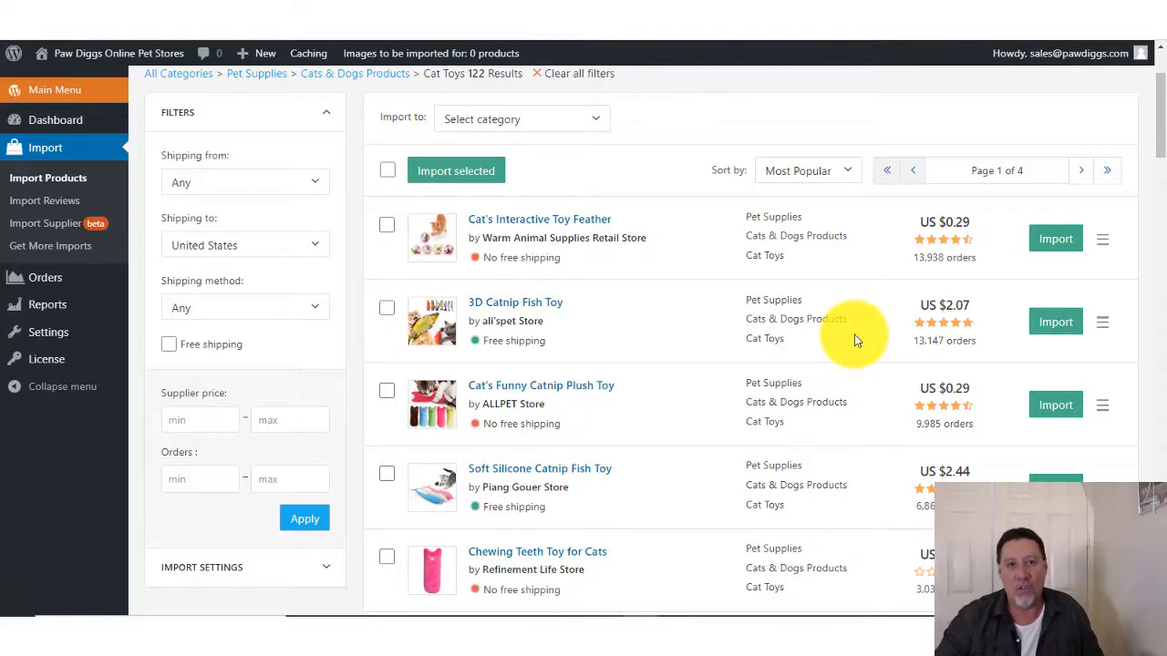
{"action": "scroll", "coordinate": [1162, 139], "scroll_direction": "down", "scroll_amount": 1}
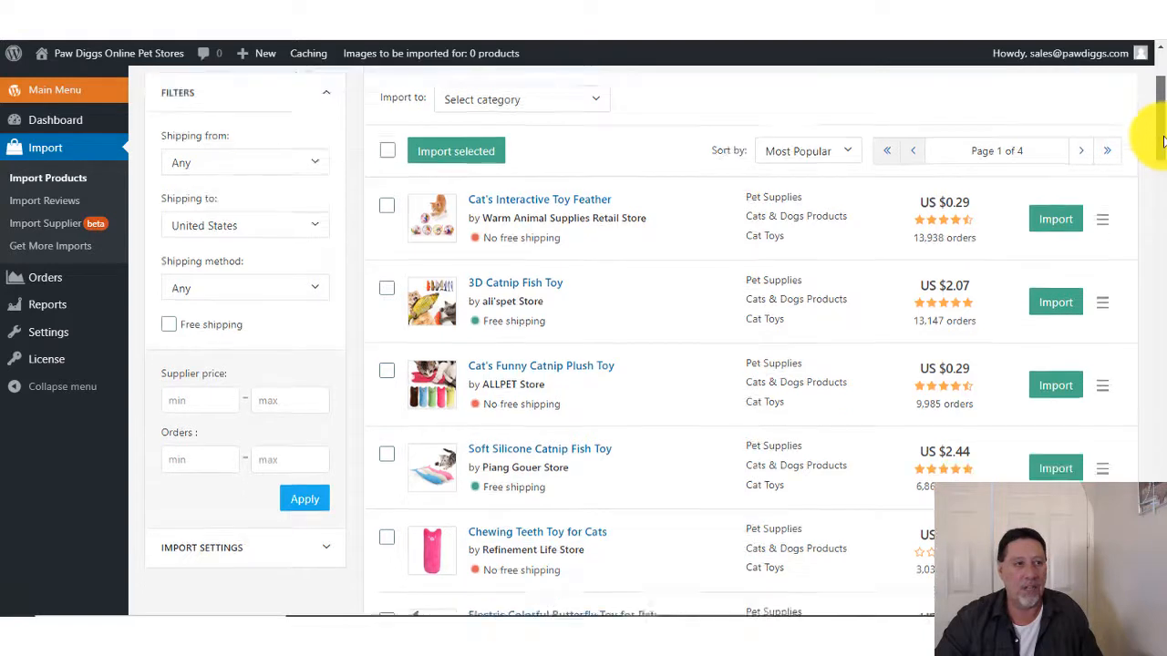
{"action": "left_click_drag", "start_coordinate": [1164, 141], "coordinate": [1166, 152]}
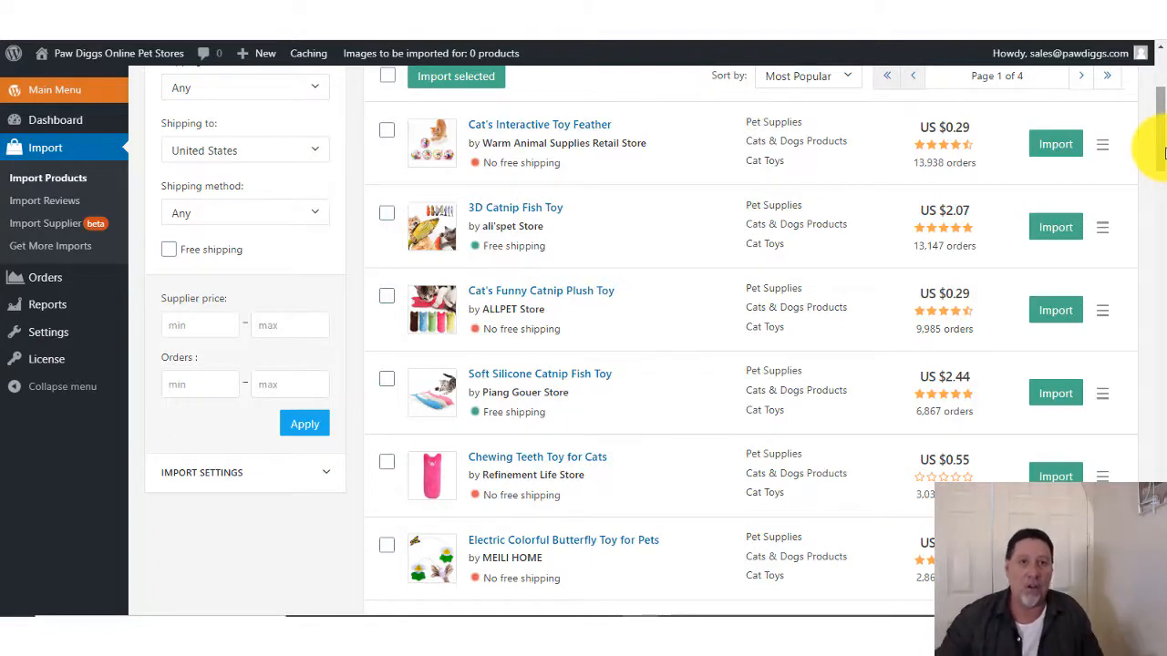
Step: Review the Cat Toys import listings and expand the import settings for categories, item specifics and publishing
{"action": "scroll", "coordinate": [1163, 162], "scroll_direction": "up", "scroll_amount": 1}
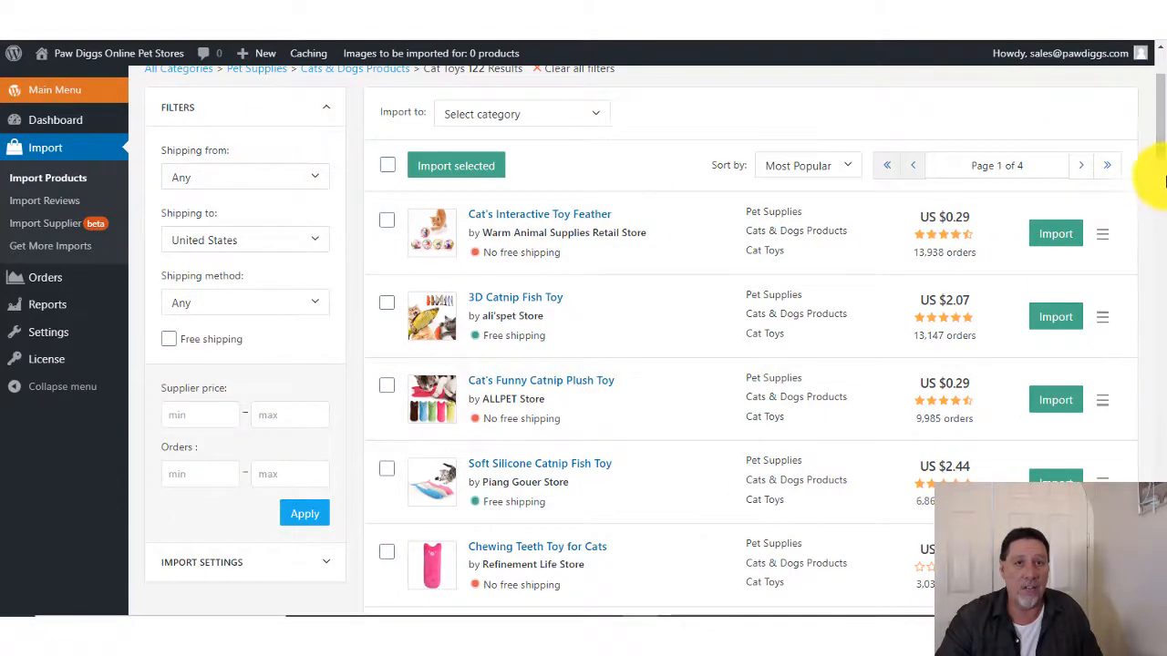
{"action": "scroll", "coordinate": [1158, 173], "scroll_direction": "down", "scroll_amount": 2}
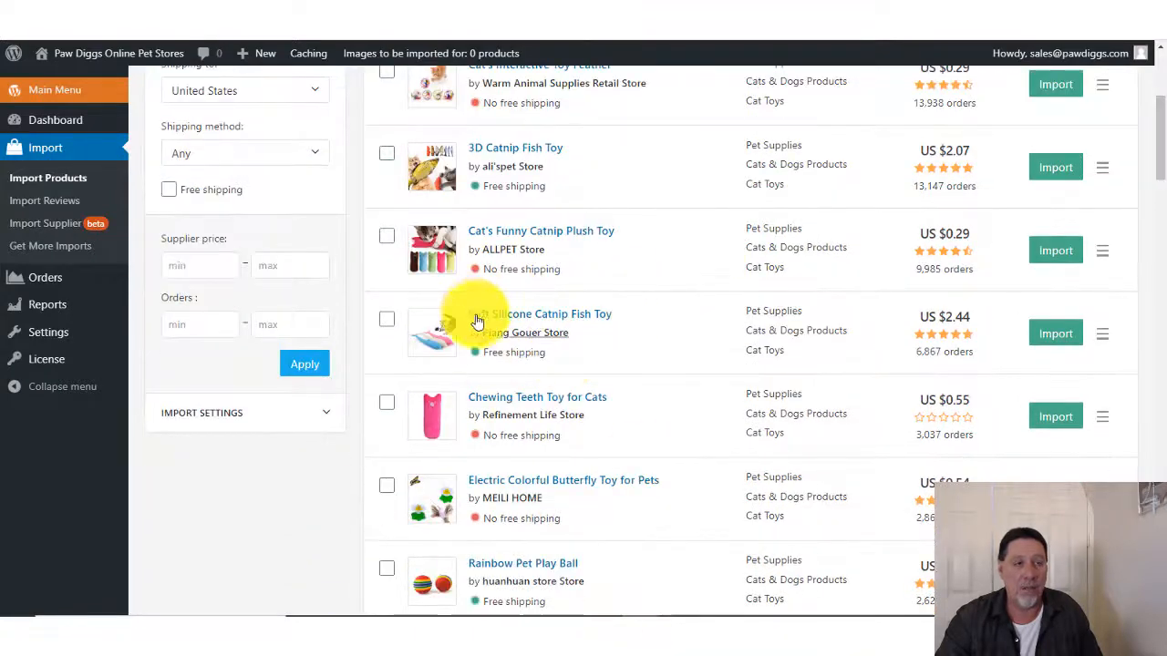
{"action": "left_click", "coordinate": [326, 418]}
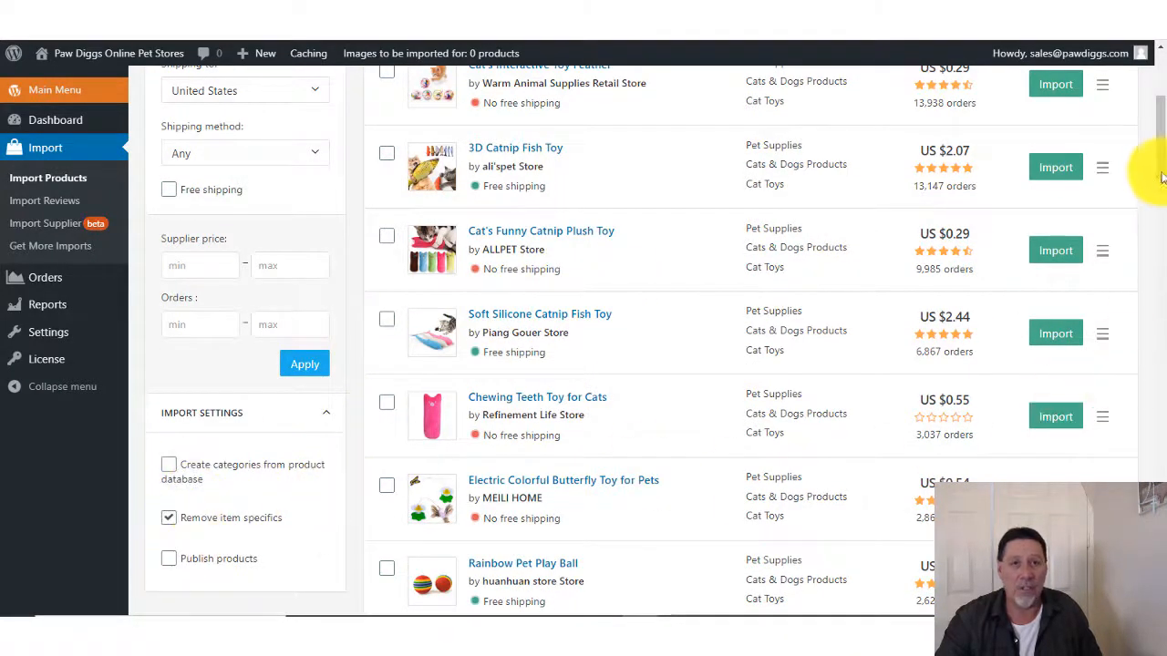
{"action": "scroll", "coordinate": [1137, 144], "scroll_direction": "up", "scroll_amount": 3}
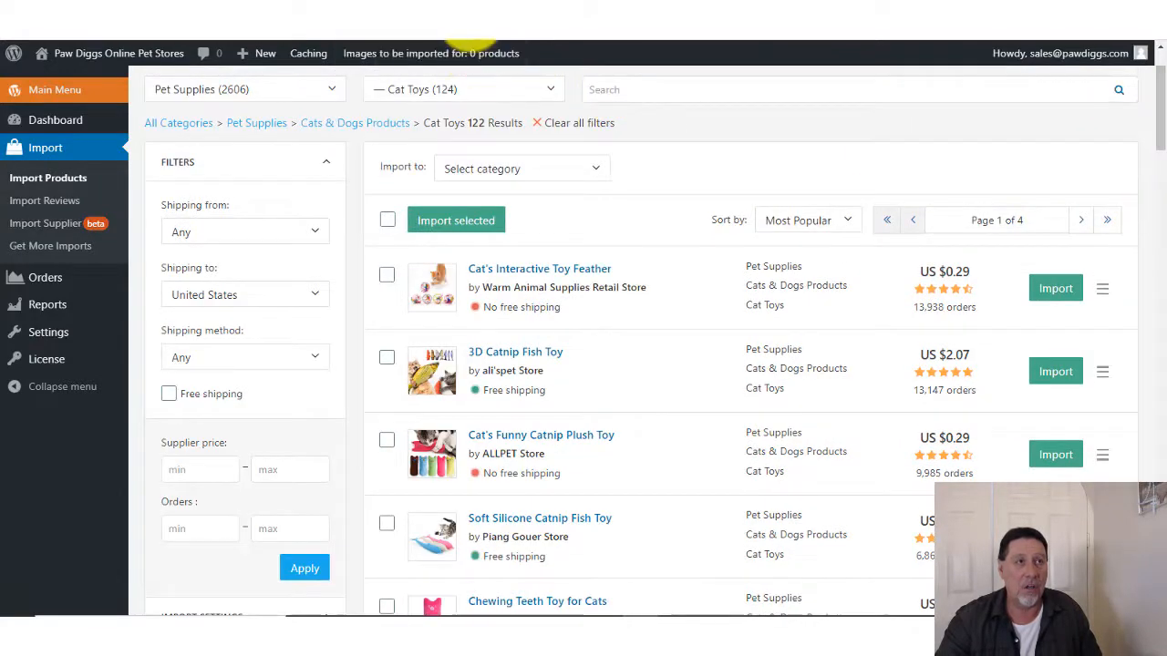
{"action": "scroll", "coordinate": [1160, 128], "scroll_direction": "up", "scroll_amount": 2}
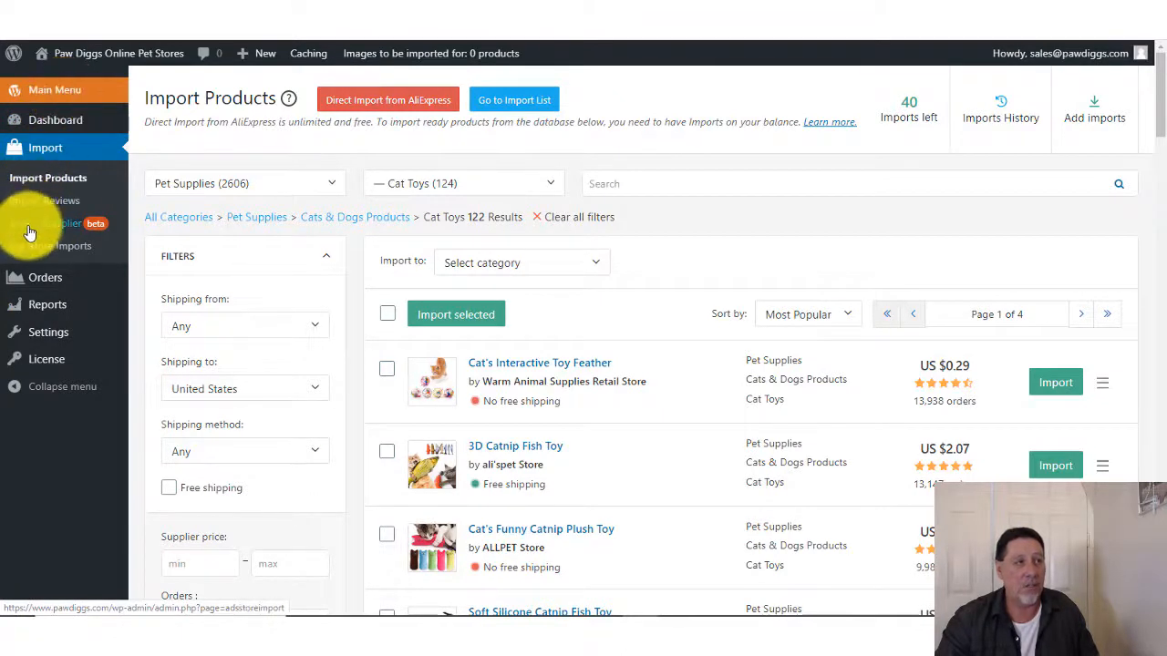
Step: Look through the products waiting in the store's Import List, including their prices, categories and update status
{"action": "mouse_move", "coordinate": [50, 334]}
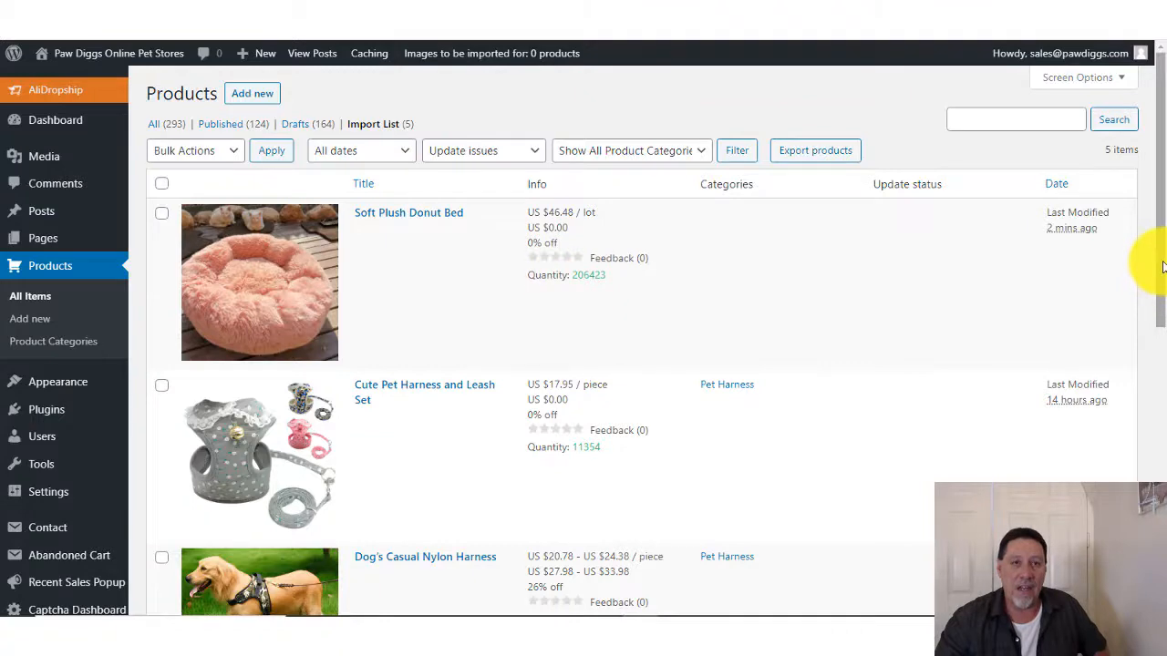
{"action": "left_click_drag", "start_coordinate": [1163, 266], "coordinate": [1154, 365]}
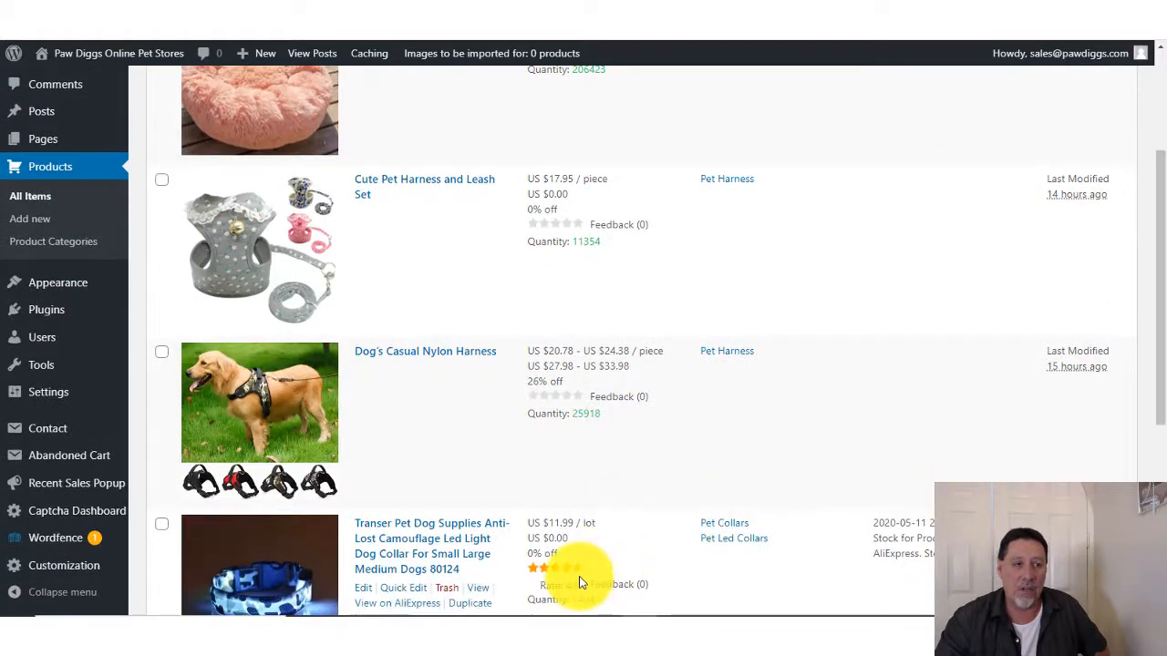
{"action": "left_click_drag", "start_coordinate": [1160, 286], "coordinate": [1150, 139]}
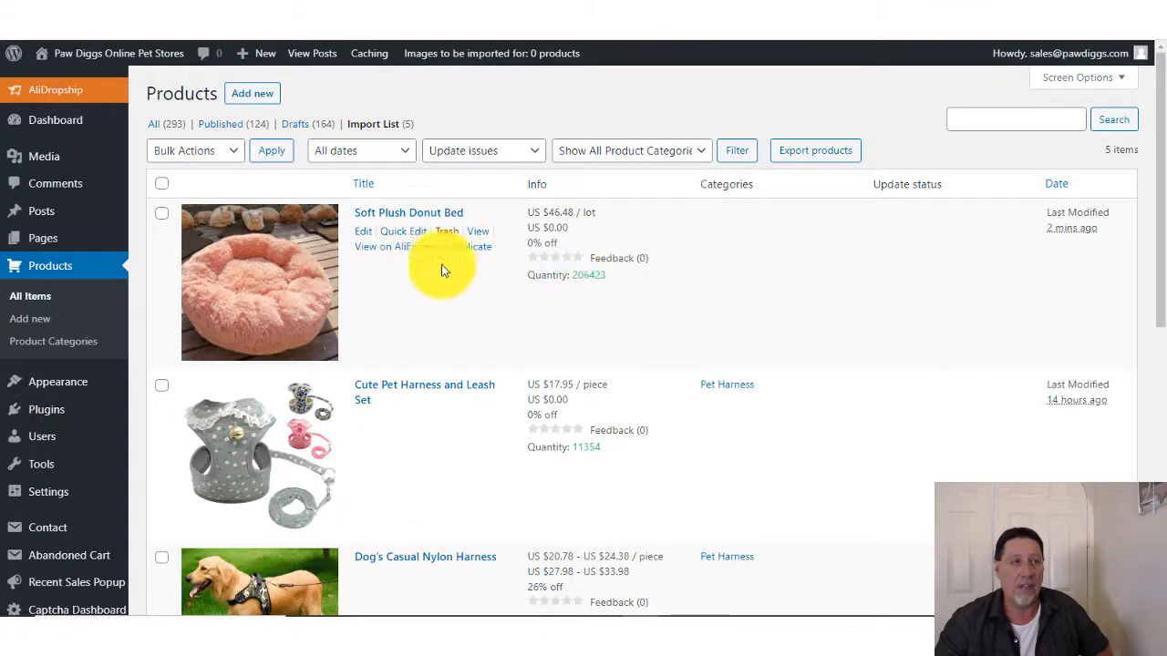
Step: Open the Soft Plush Donut Bed for editing in a separate tab and examine its description, images and publishing options
{"action": "right_click", "coordinate": [365, 239]}
{"action": "left_click", "coordinate": [385, 243]}
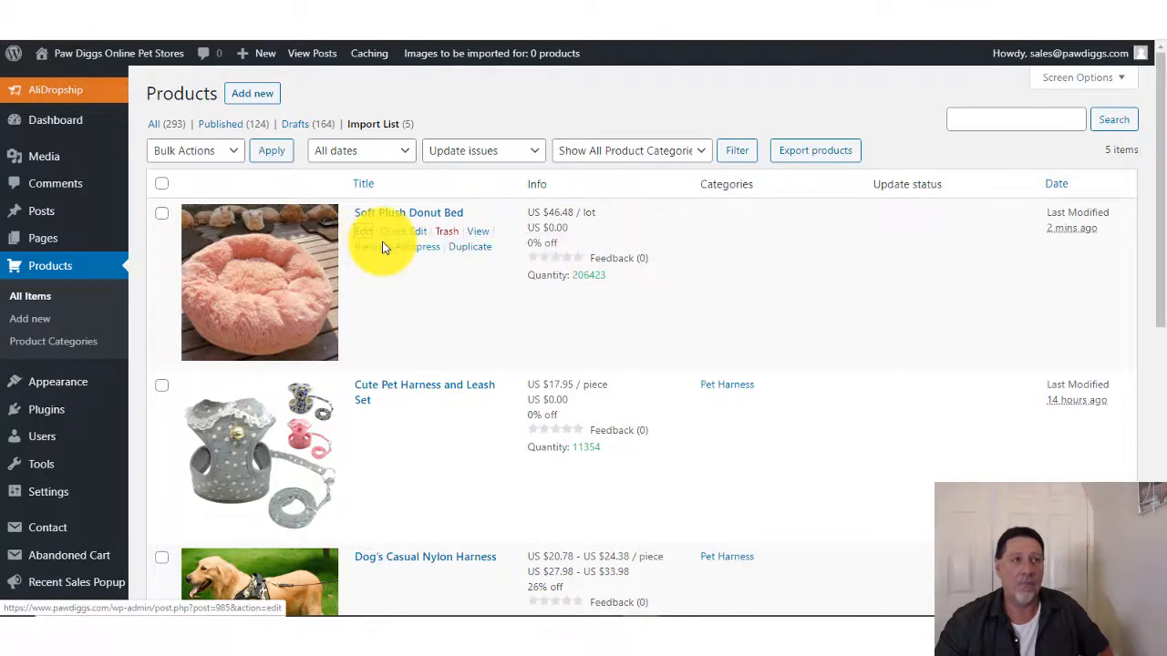
{"action": "left_click", "coordinate": [401, 18]}
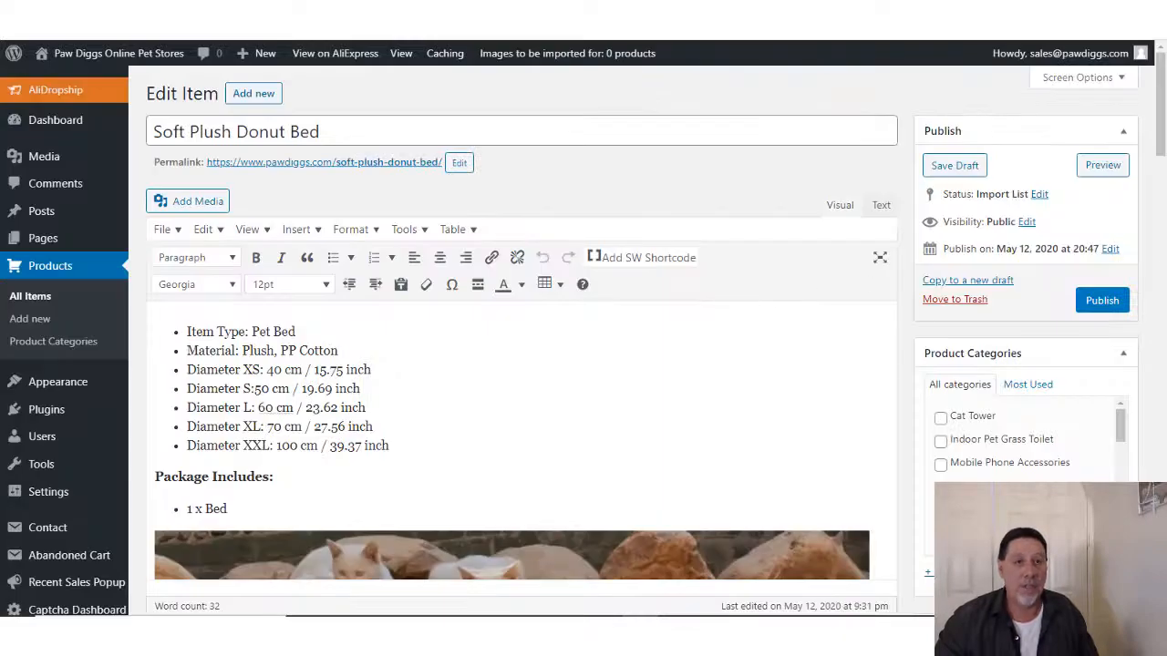
{"action": "left_click_drag", "start_coordinate": [1164, 137], "coordinate": [1164, 135]}
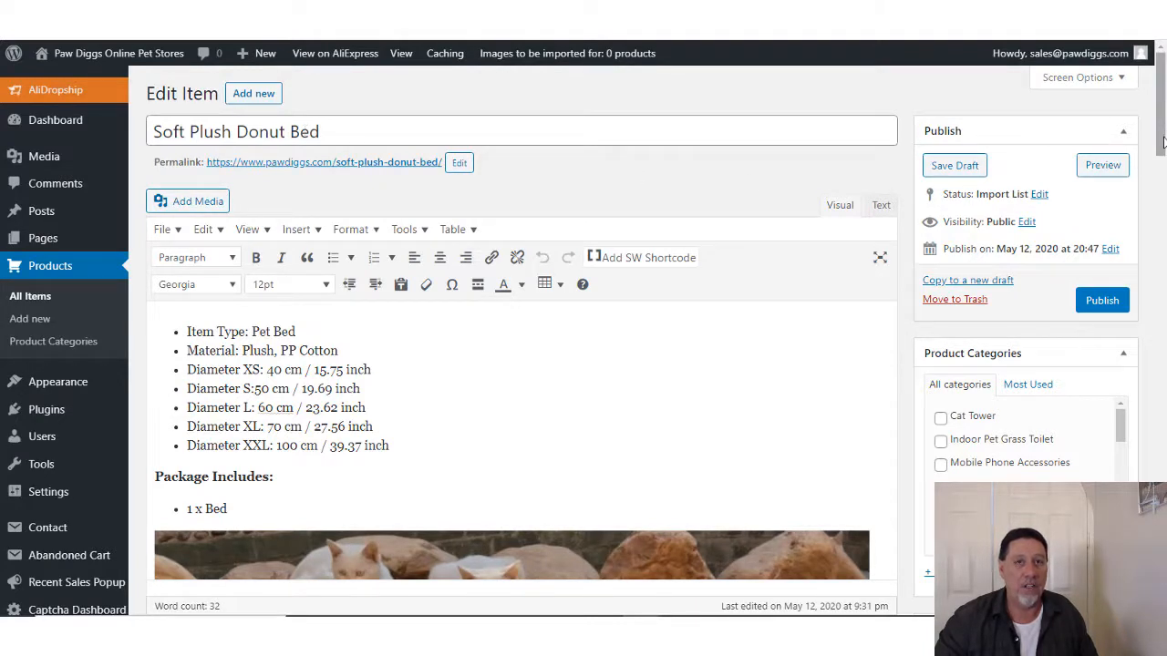
{"action": "mouse_move", "coordinate": [1163, 139]}
{"action": "left_mouse_down"}
{"action": "mouse_move", "coordinate": [1163, 255]}
{"action": "mouse_move", "coordinate": [1163, 136]}
{"action": "left_mouse_up"}
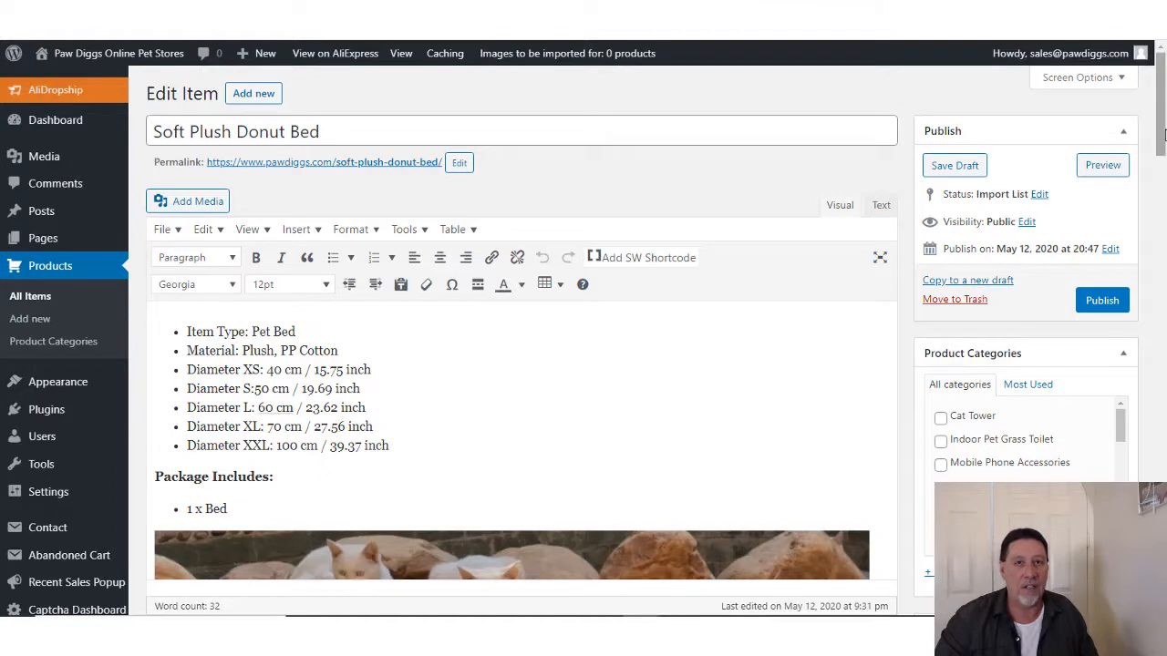
{"action": "left_click_drag", "start_coordinate": [1163, 134], "coordinate": [1163, 324]}
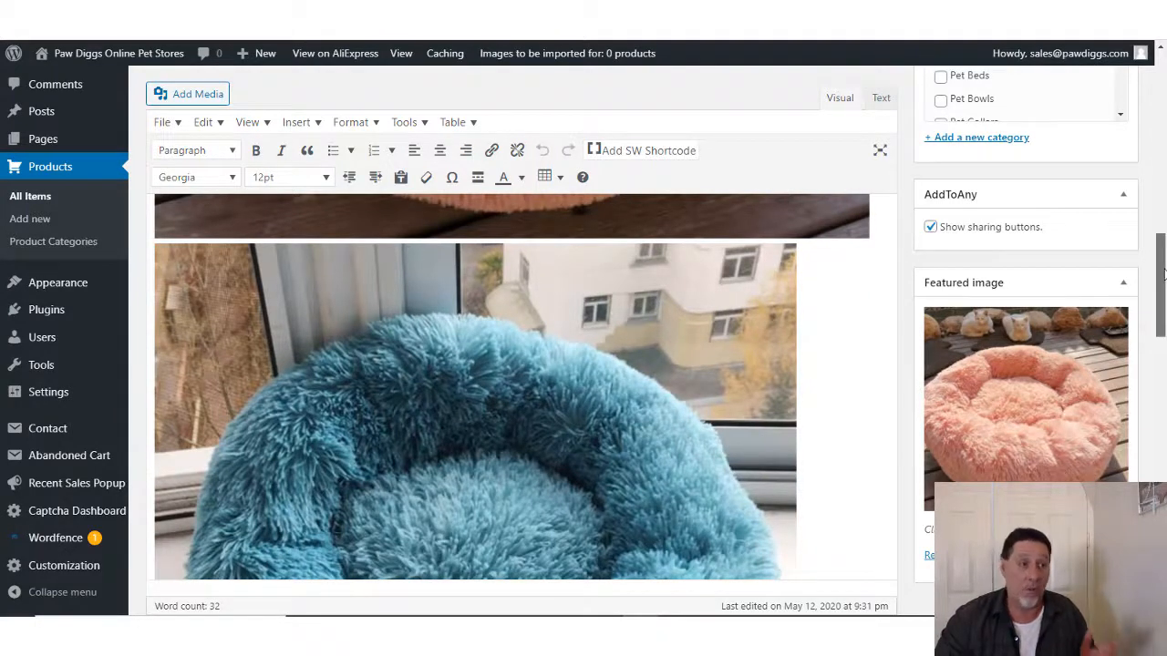
{"action": "left_click_drag", "start_coordinate": [1163, 273], "coordinate": [1164, 96]}
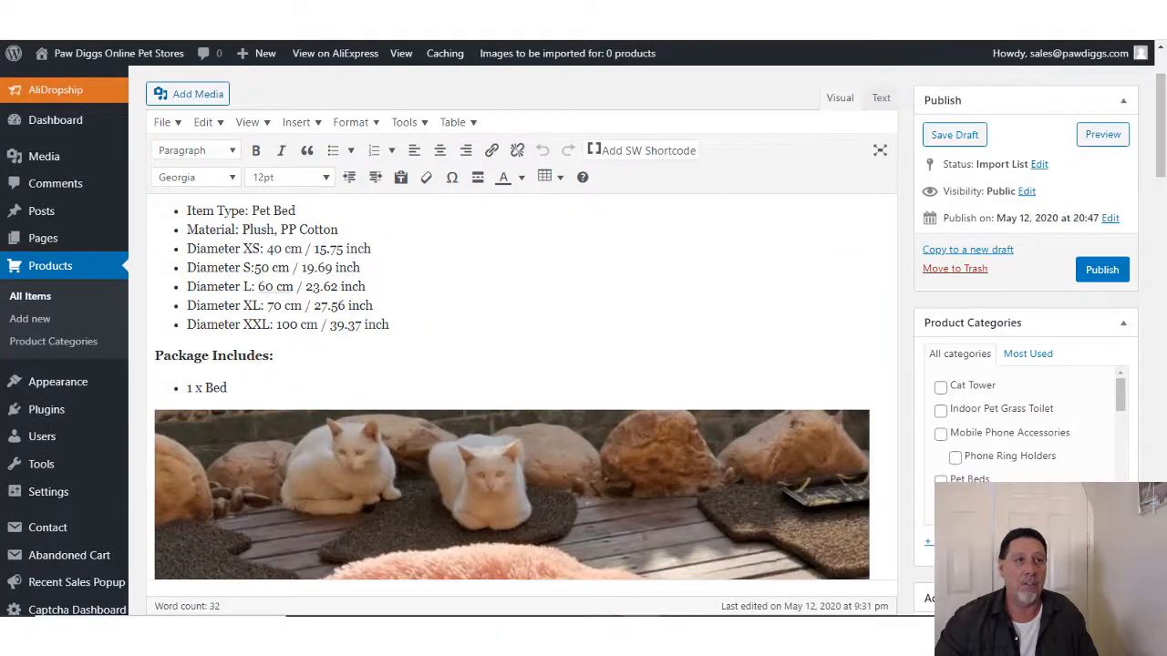
Step: Return to the Import List and open the Transer camouflage LED dog collar for editing in a separate tab
{"action": "left_click", "coordinate": [537, 20]}
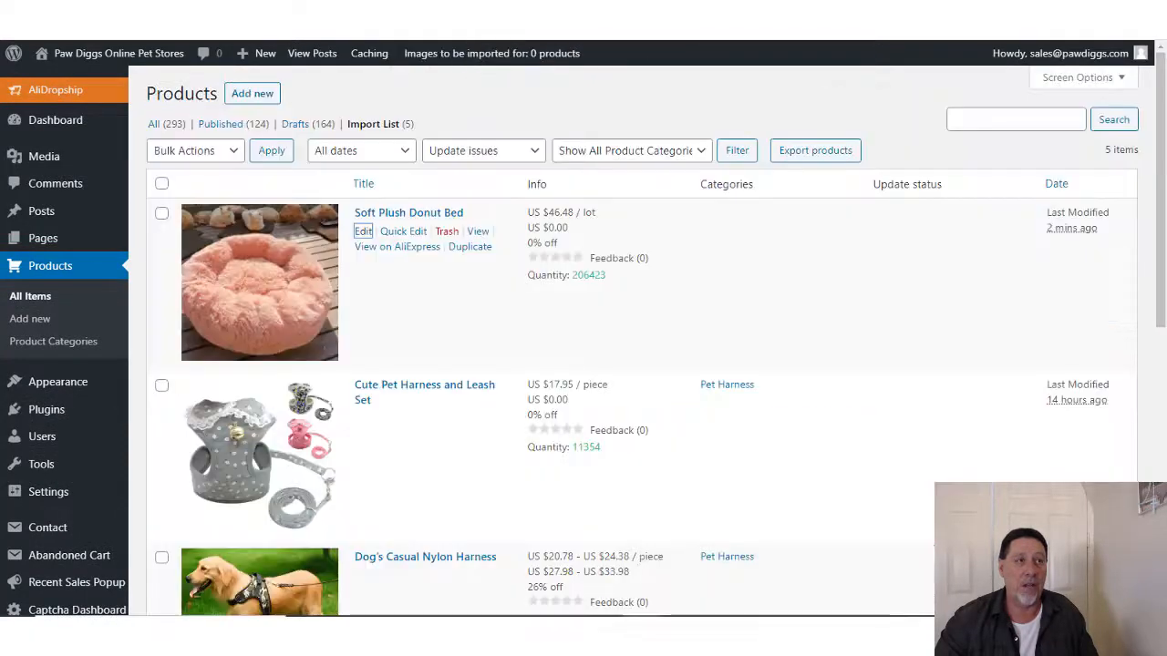
{"action": "left_click_drag", "start_coordinate": [1163, 178], "coordinate": [1164, 285]}
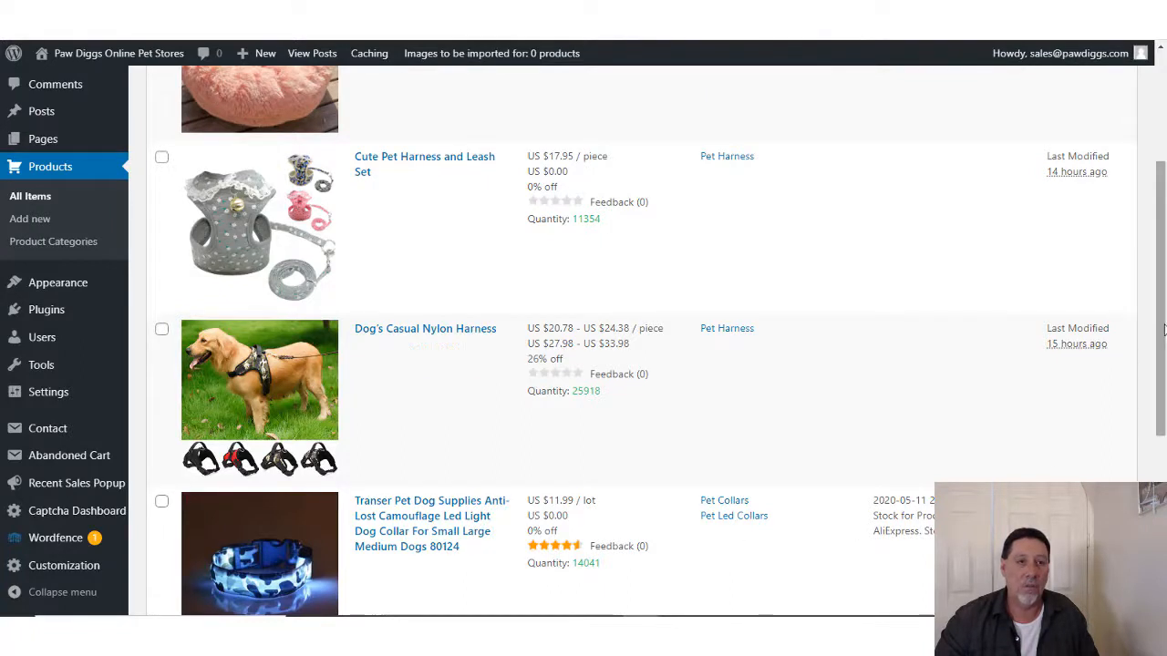
{"action": "scroll", "coordinate": [1163, 325], "scroll_direction": "down", "scroll_amount": 1}
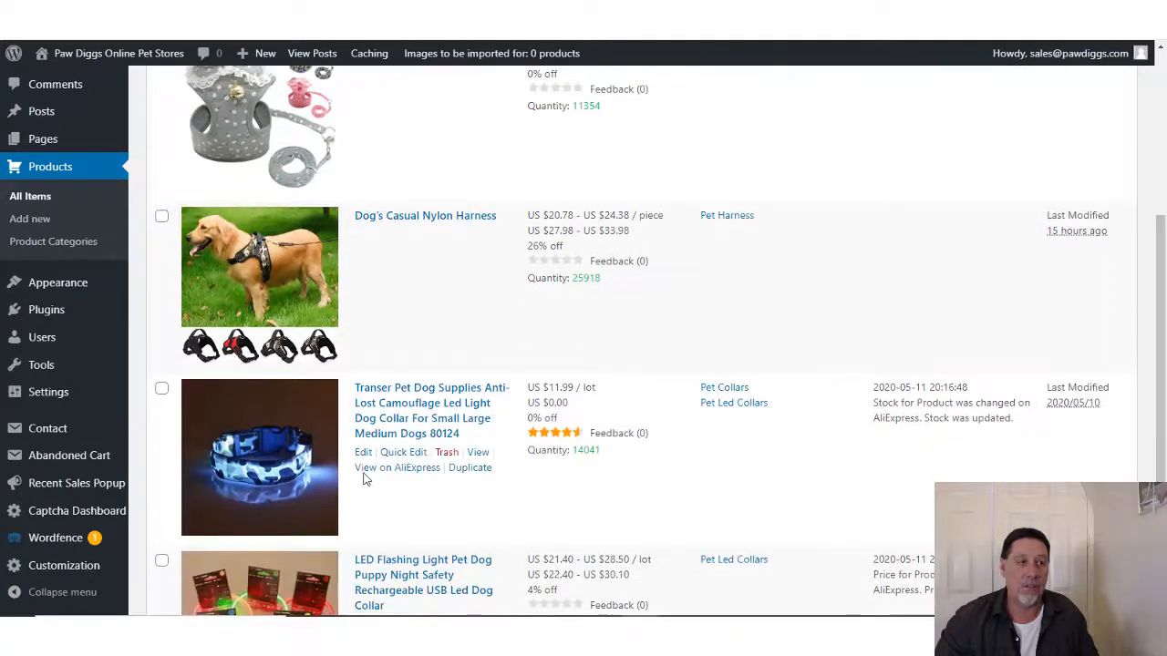
{"action": "right_click", "coordinate": [364, 455]}
{"action": "left_click", "coordinate": [382, 469]}
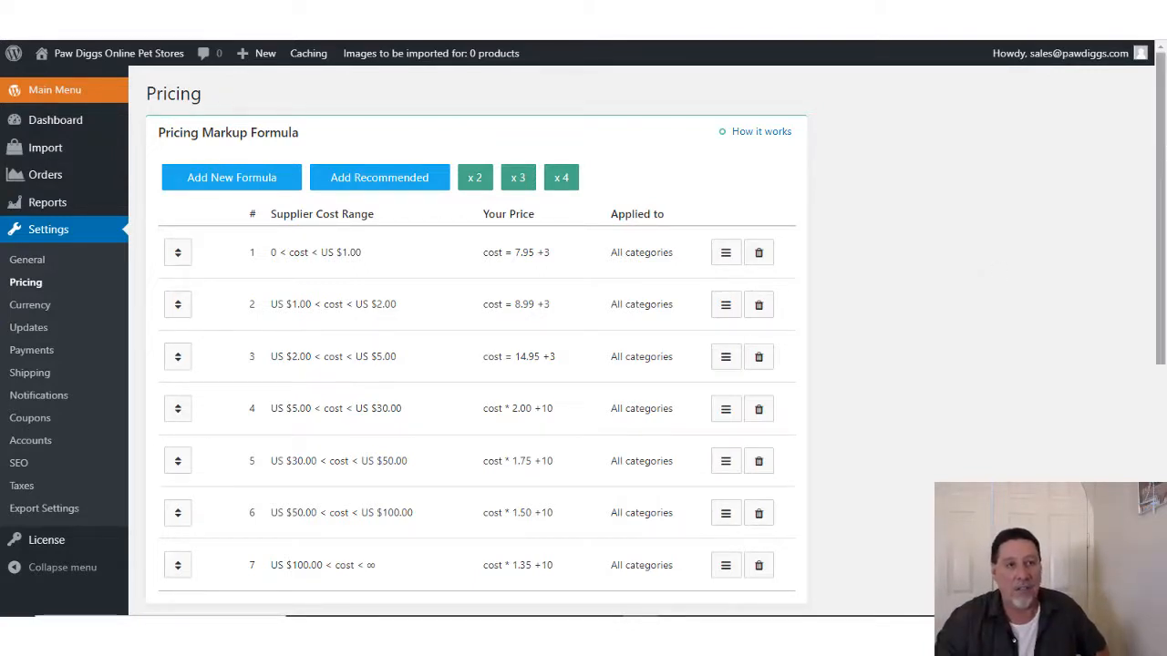
Step: Review the pricing markup formulas by supplier cost range, and check the store's orders list with payment and fulfillment statuses
{"action": "mouse_move", "coordinate": [1163, 168]}
{"action": "left_mouse_down"}
{"action": "mouse_move", "coordinate": [1163, 431]}
{"action": "mouse_move", "coordinate": [1162, 179]}
{"action": "left_mouse_up"}
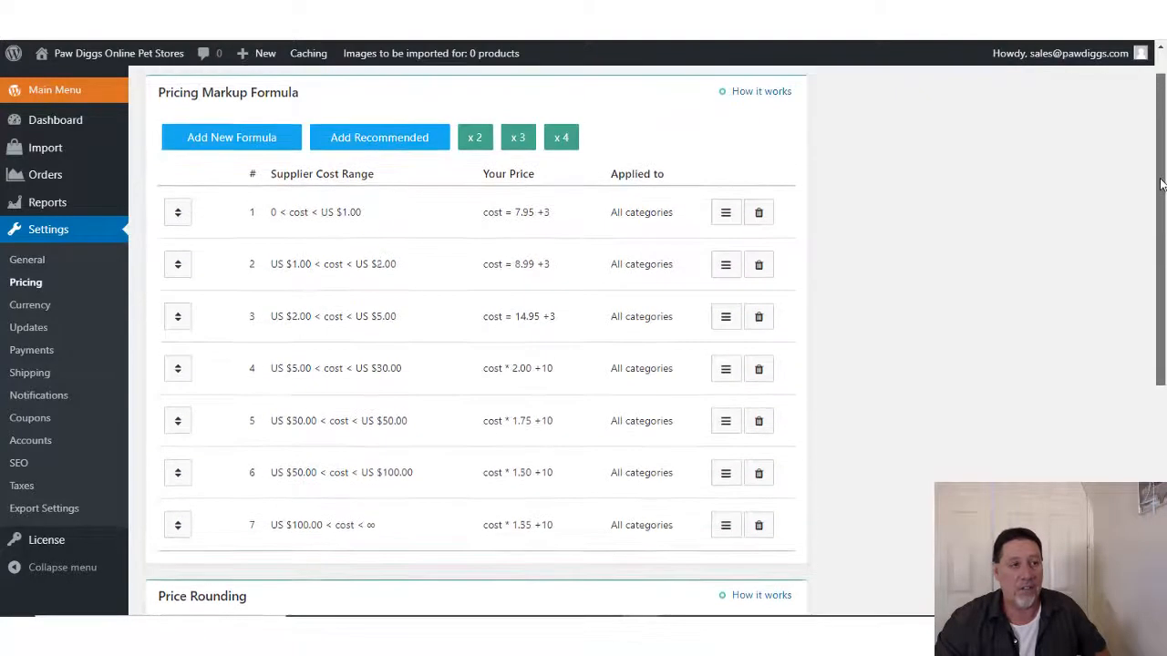
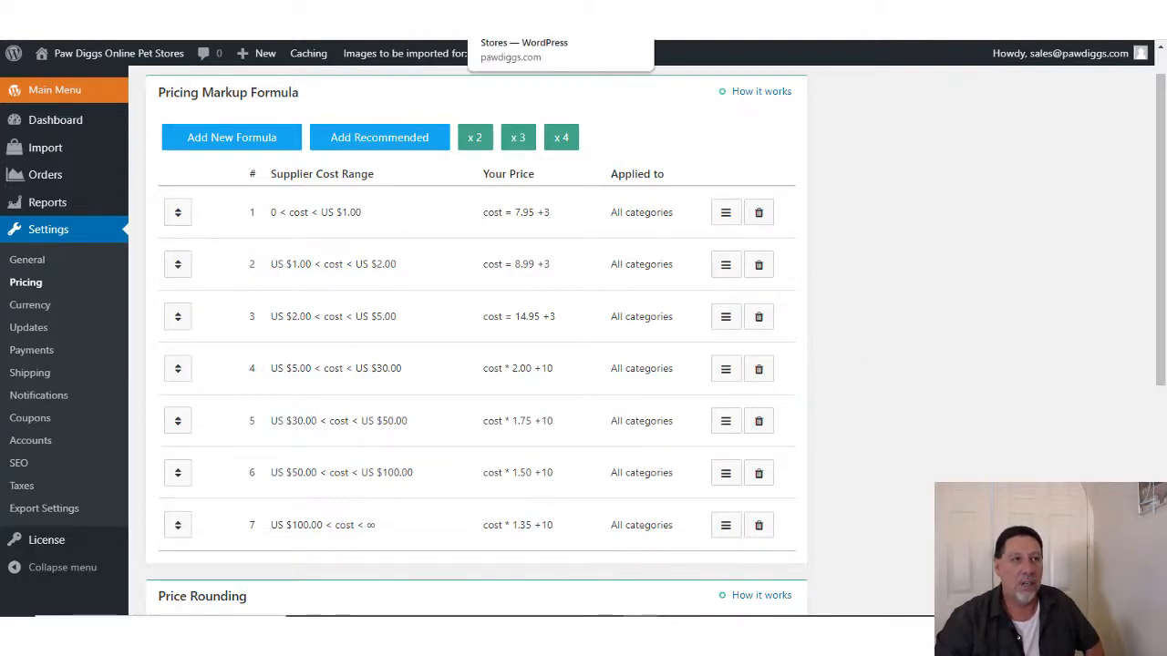
{"action": "left_click", "coordinate": [547, 9]}
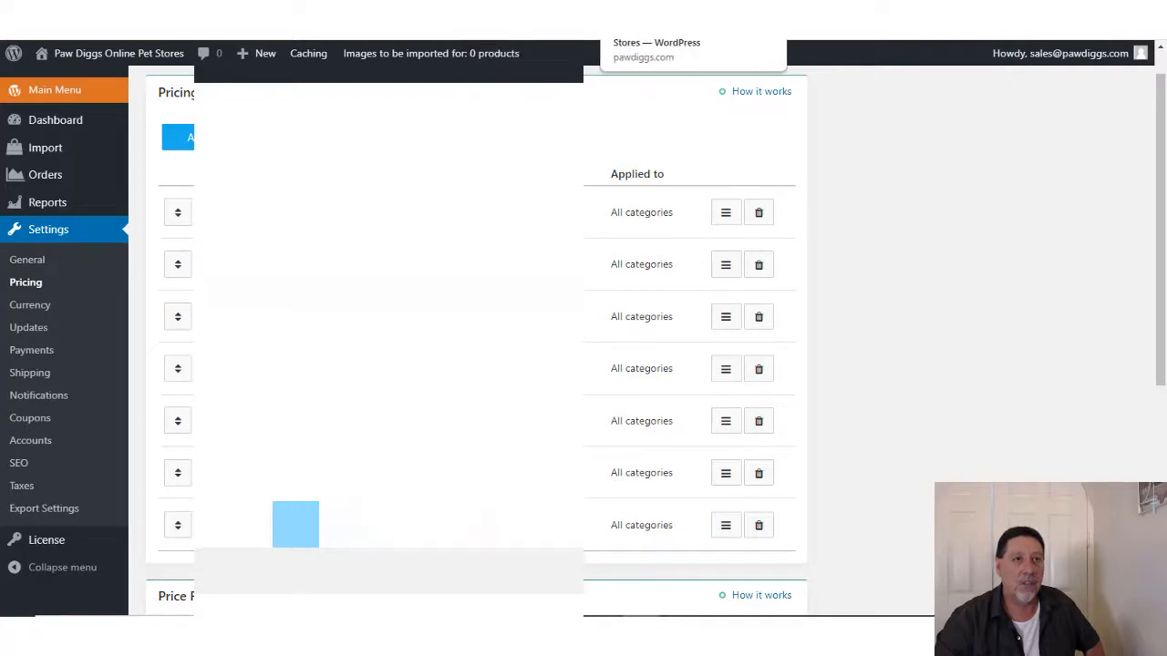
{"action": "left_click", "coordinate": [740, 9]}
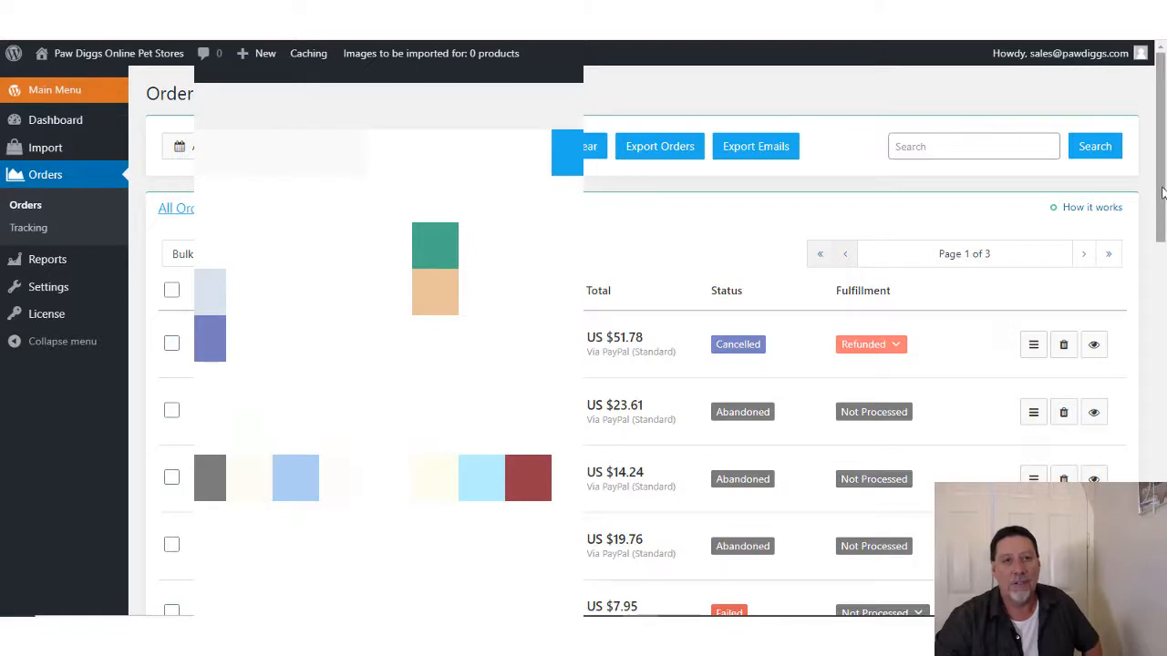
{"action": "mouse_move", "coordinate": [1162, 191]}
{"action": "left_mouse_down"}
{"action": "mouse_move", "coordinate": [1146, 333]}
{"action": "mouse_move", "coordinate": [1147, 503]}
{"action": "mouse_move", "coordinate": [1133, 313]}
{"action": "mouse_move", "coordinate": [1149, 176]}
{"action": "left_mouse_up"}
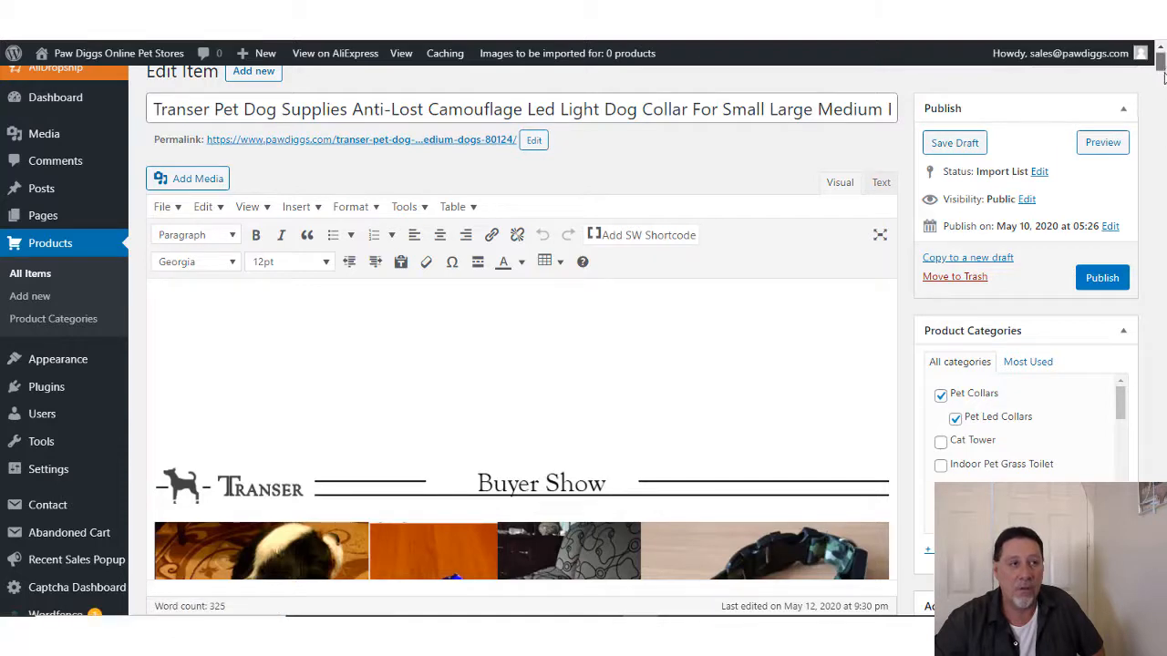
Step: Remove the Transer "Item Info" banner image from the LED dog collar's product description
{"action": "left_click_drag", "start_coordinate": [1162, 66], "coordinate": [1162, 76]}
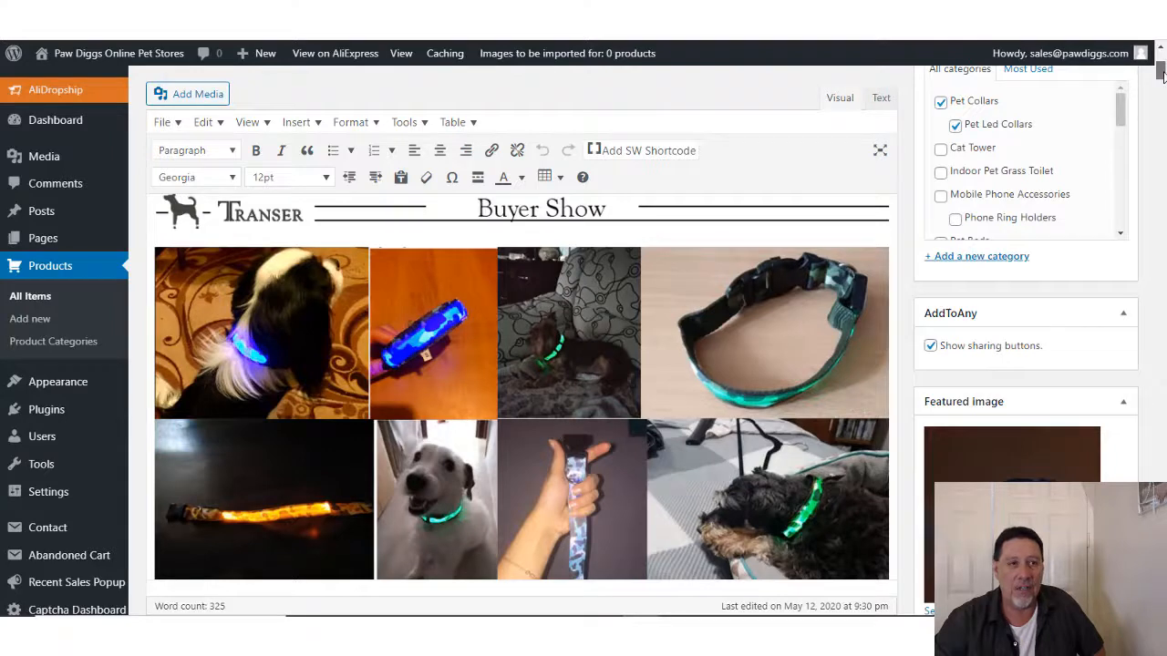
{"action": "left_click_drag", "start_coordinate": [1163, 76], "coordinate": [1161, 85]}
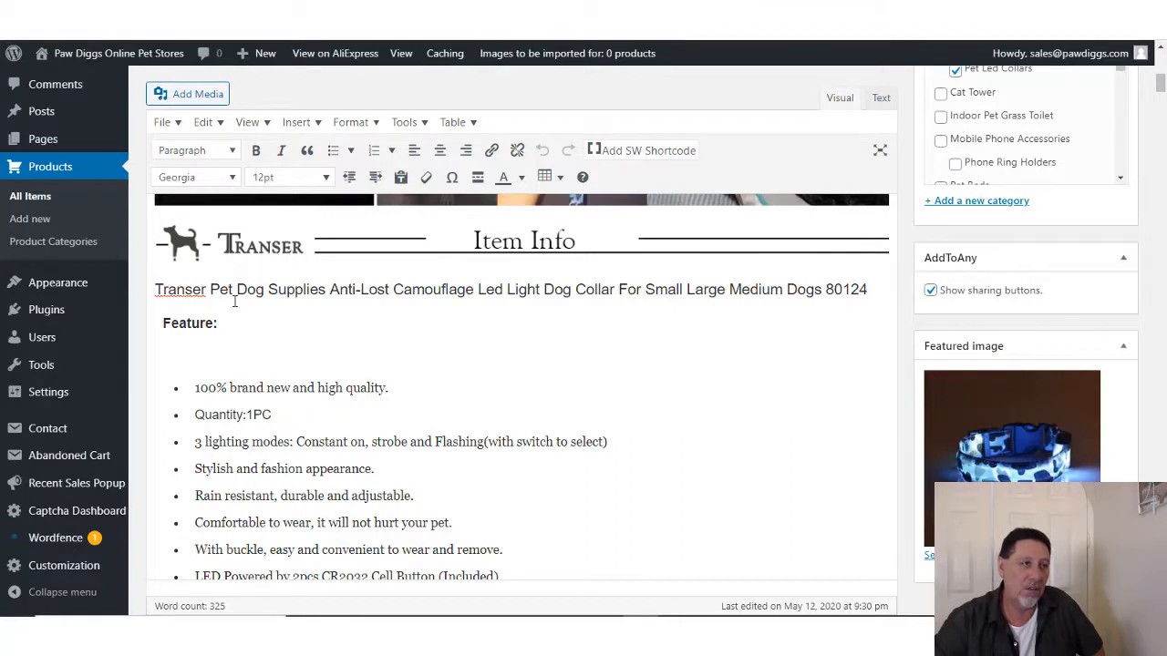
{"action": "left_click", "coordinate": [406, 244]}
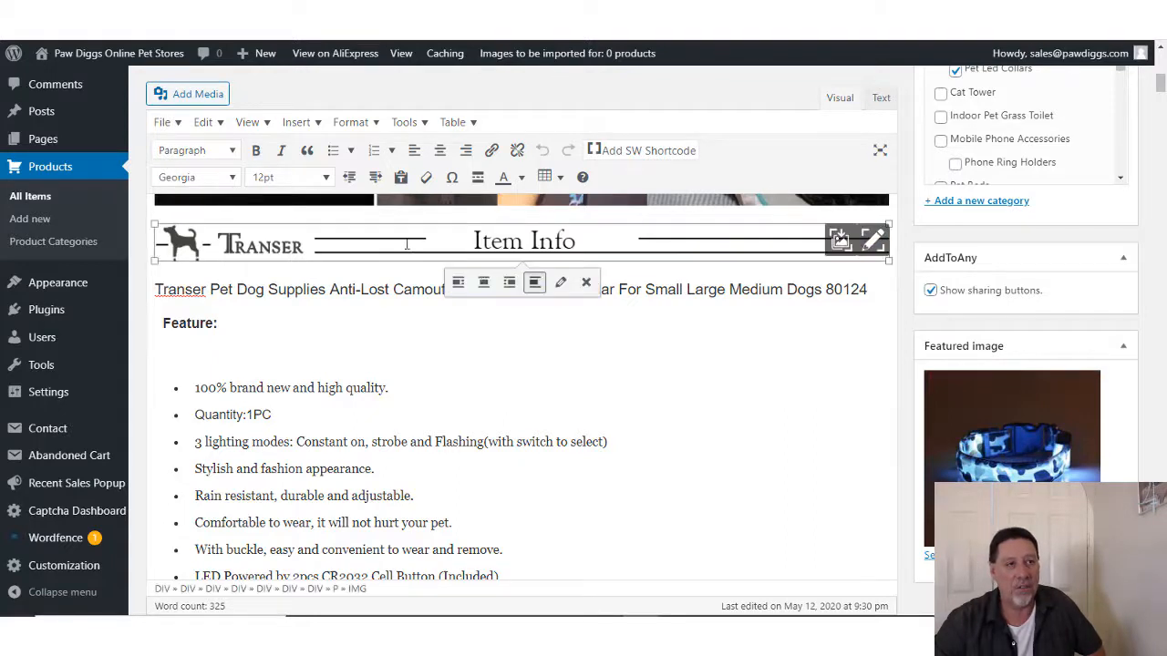
{"action": "left_click", "coordinate": [587, 285]}
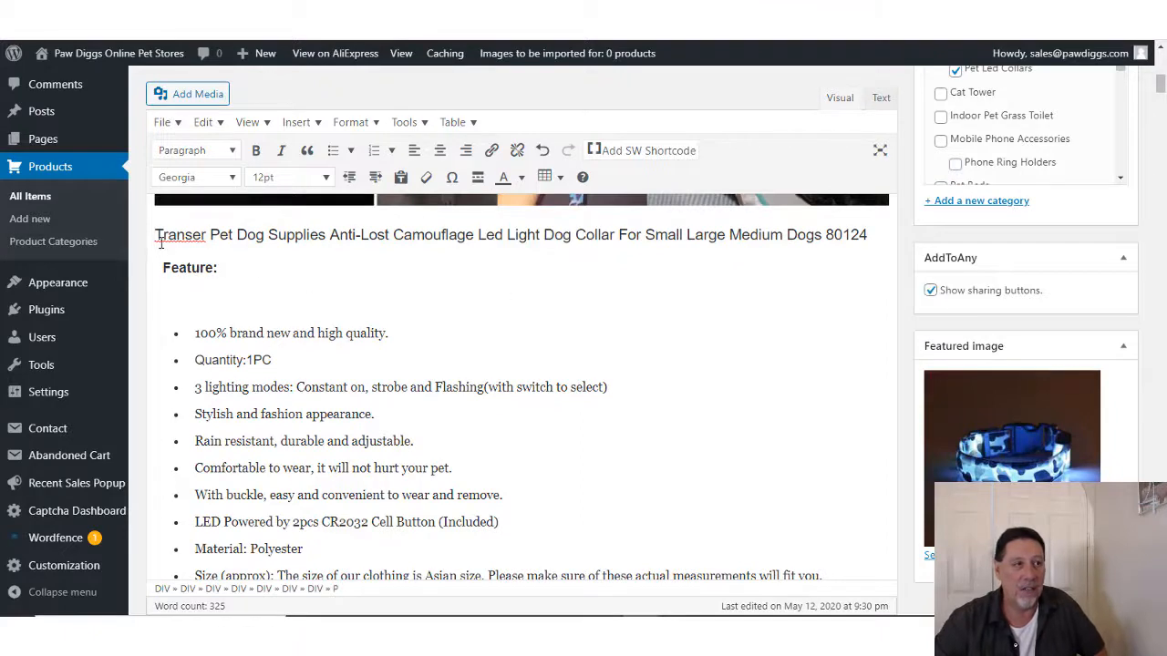
Step: Delete the supplier brand word "Transer" and its trailing space from the heading line above the feature list
{"action": "left_click_drag", "start_coordinate": [155, 234], "coordinate": [208, 234]}
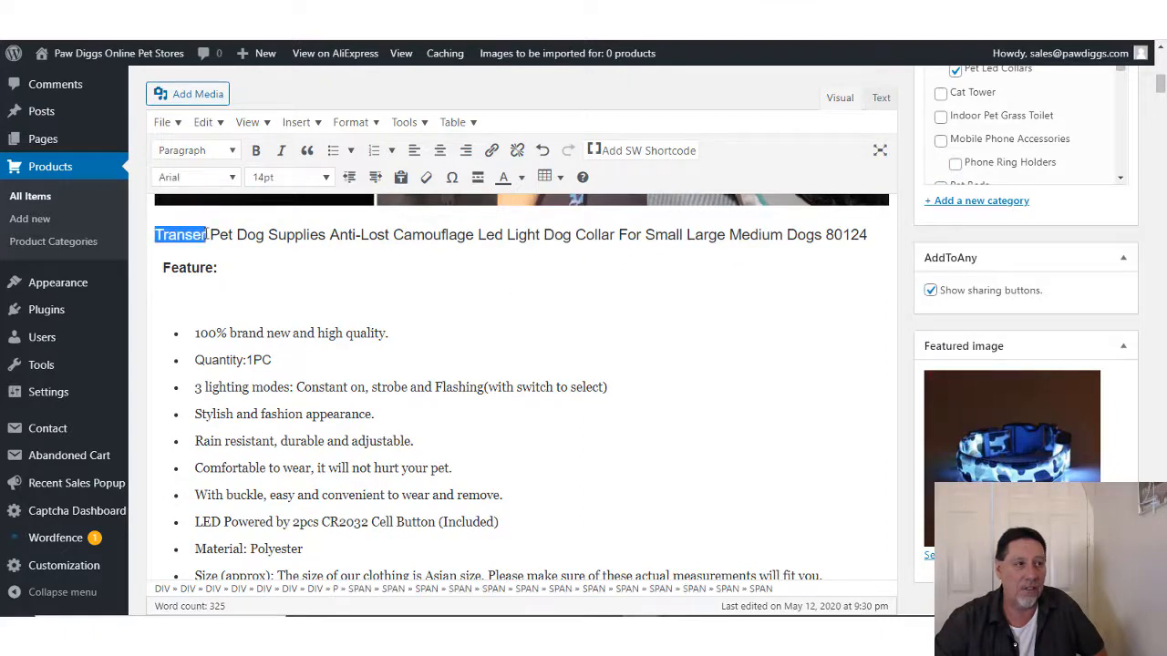
{"action": "key", "text": "Delete"}
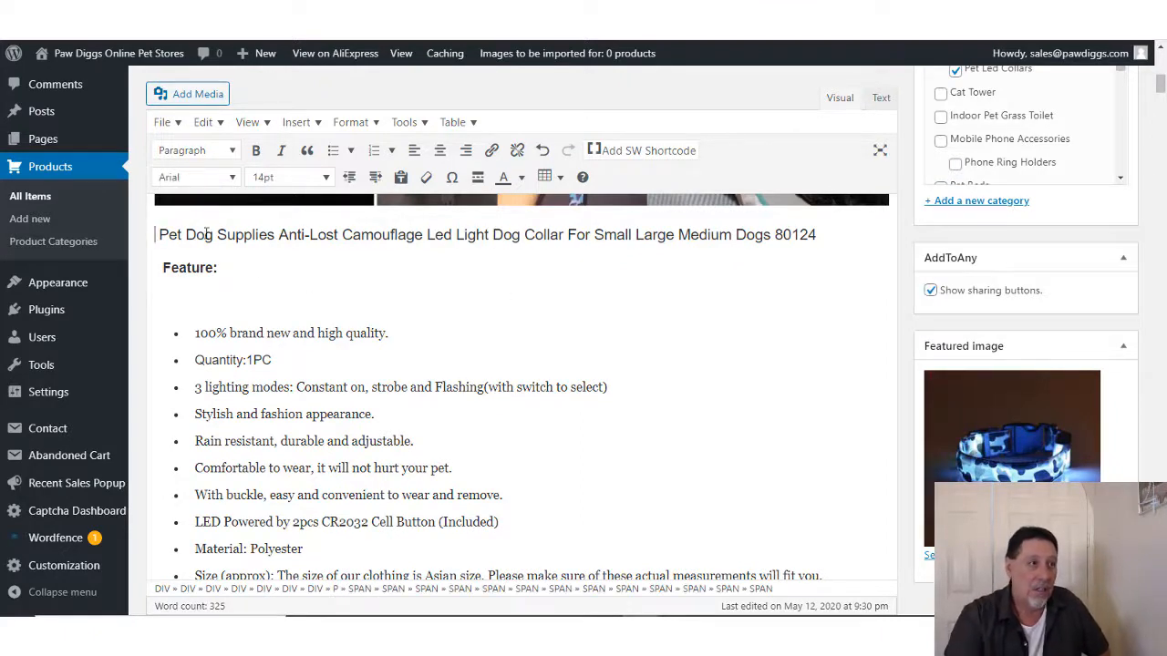
{"action": "key", "text": "Delete"}
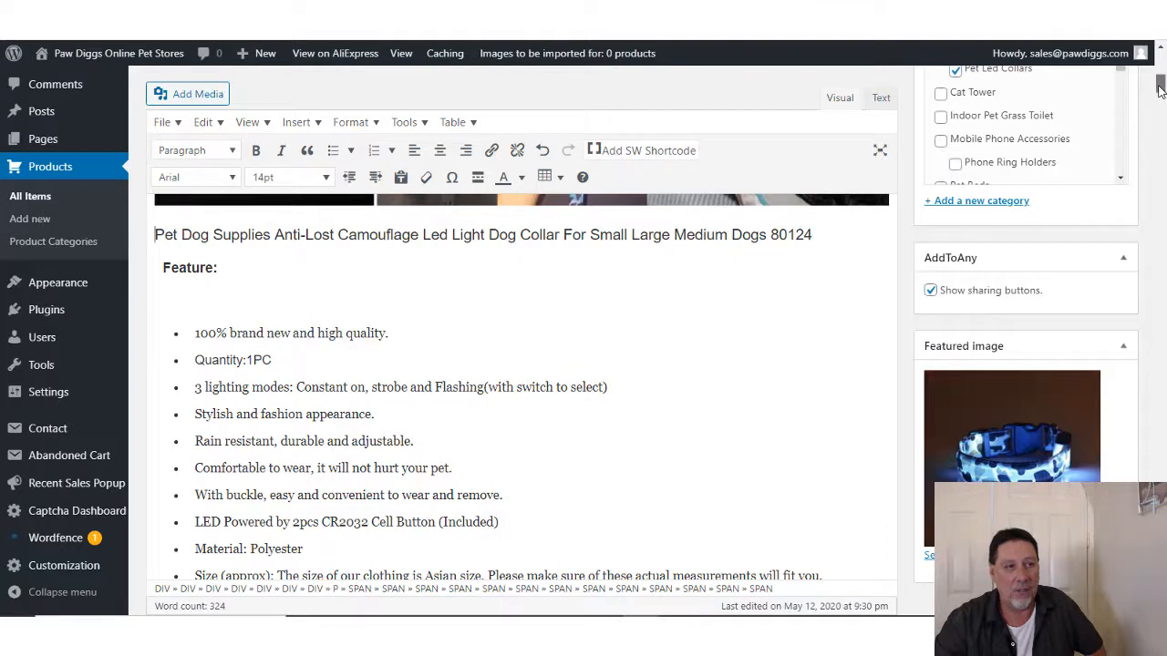
Step: Remove the Transer "Item Show" banner image above the dog photo collage in the product description
{"action": "scroll", "coordinate": [1156, 91], "scroll_direction": "down", "scroll_amount": 2}
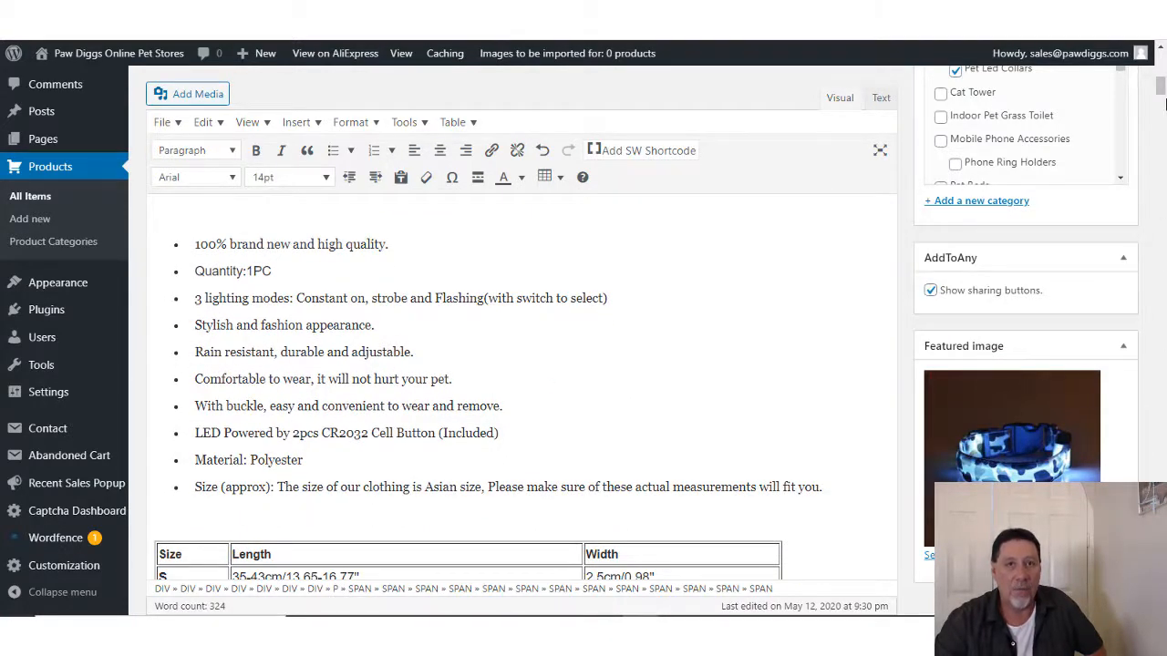
{"action": "scroll", "coordinate": [1163, 102], "scroll_direction": "down", "scroll_amount": 3}
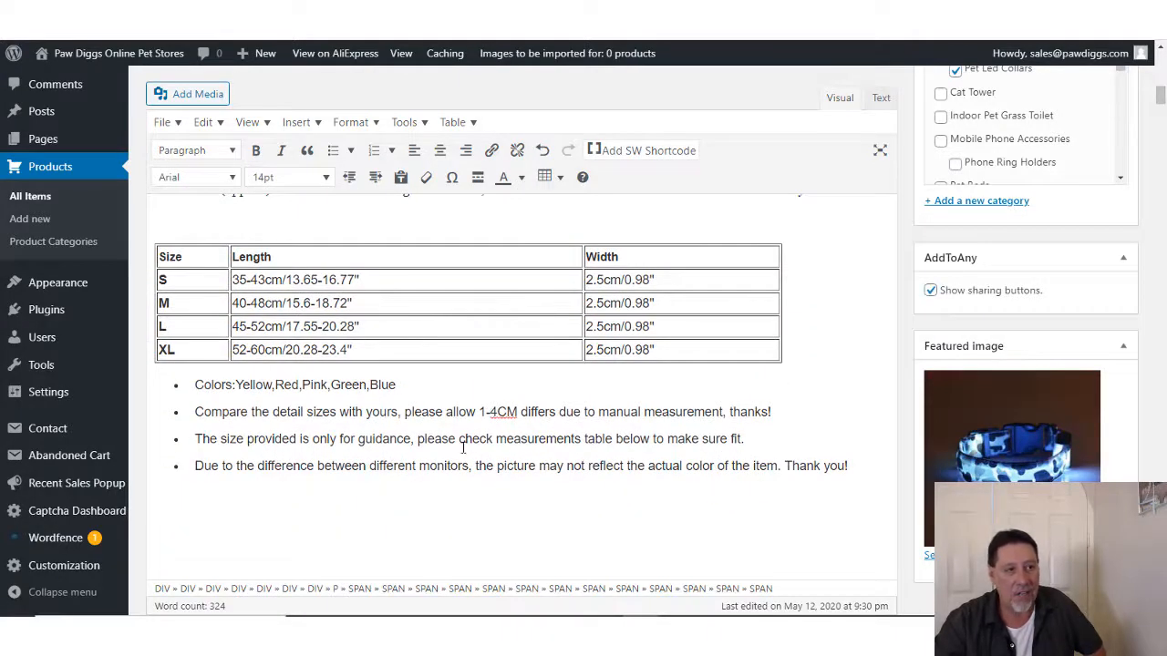
{"action": "scroll", "coordinate": [1161, 105], "scroll_direction": "down", "scroll_amount": 2}
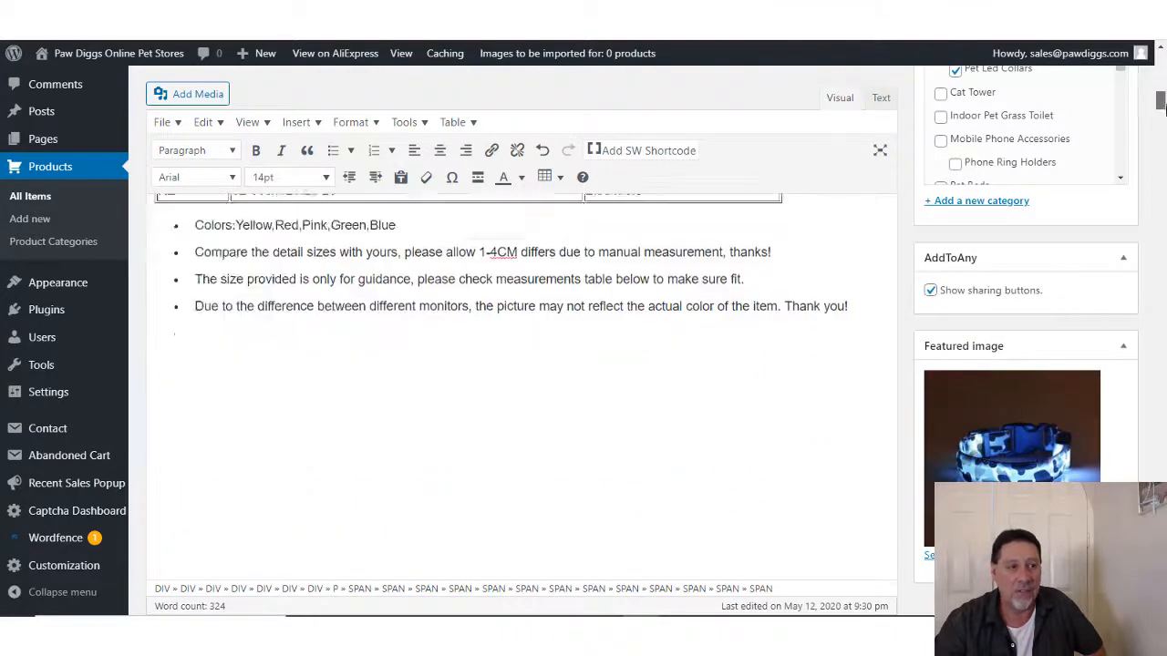
{"action": "scroll", "coordinate": [1160, 105], "scroll_direction": "down", "scroll_amount": 5}
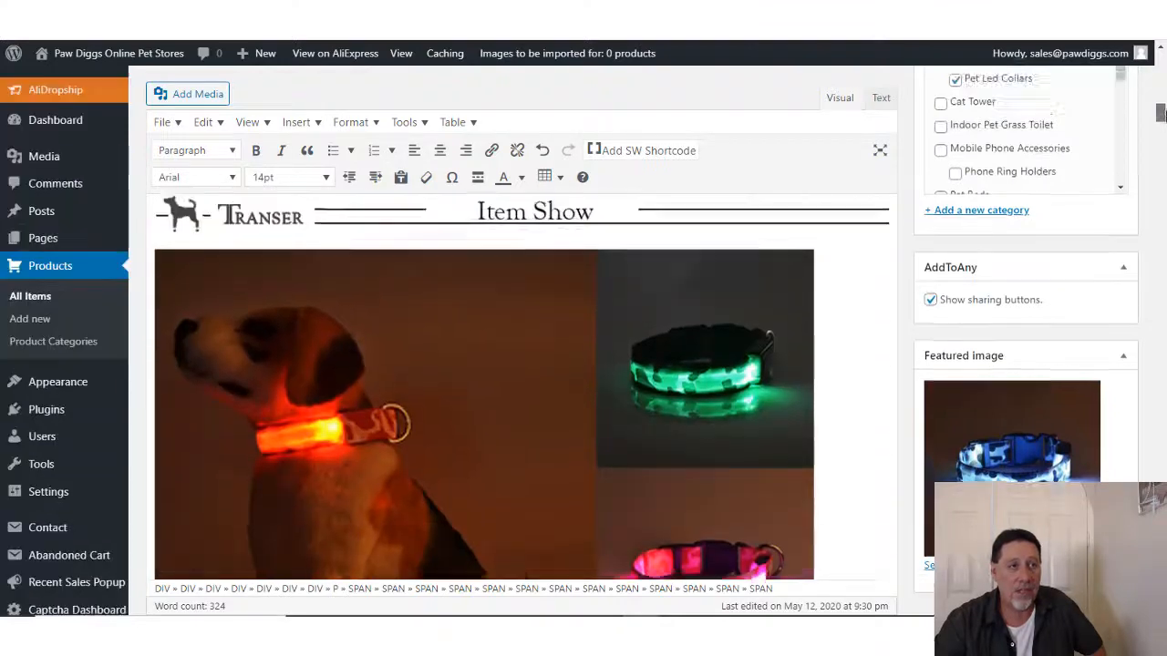
{"action": "scroll", "coordinate": [1161, 110], "scroll_direction": "up", "scroll_amount": 1}
{"action": "left_click", "coordinate": [620, 331]}
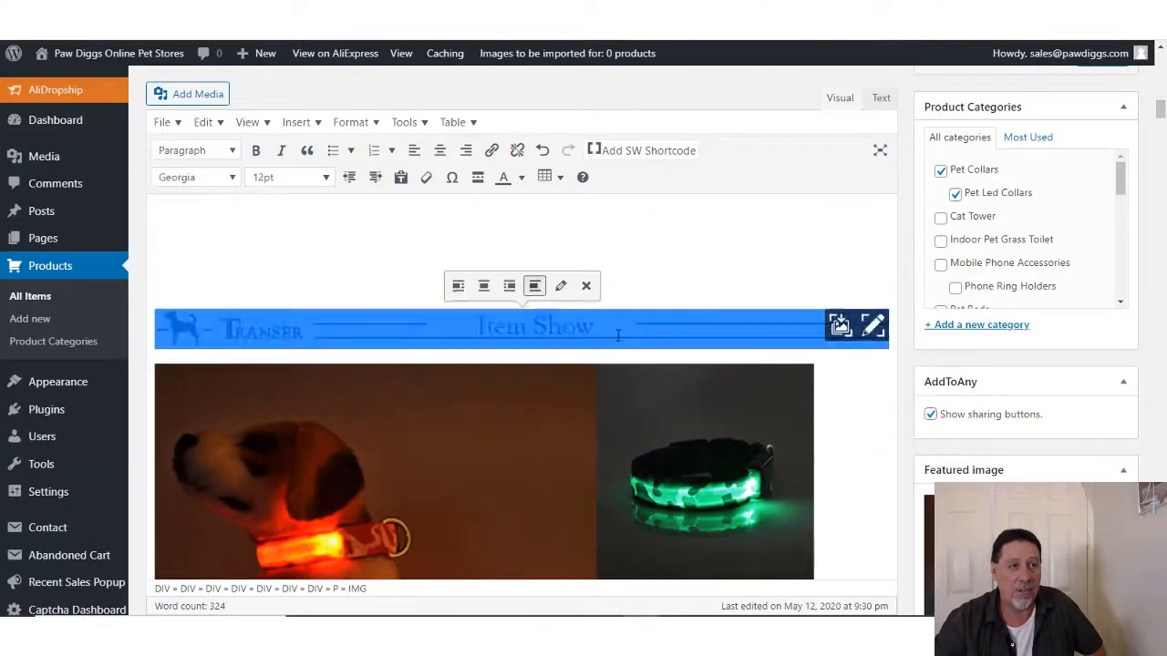
{"action": "left_click", "coordinate": [586, 286]}
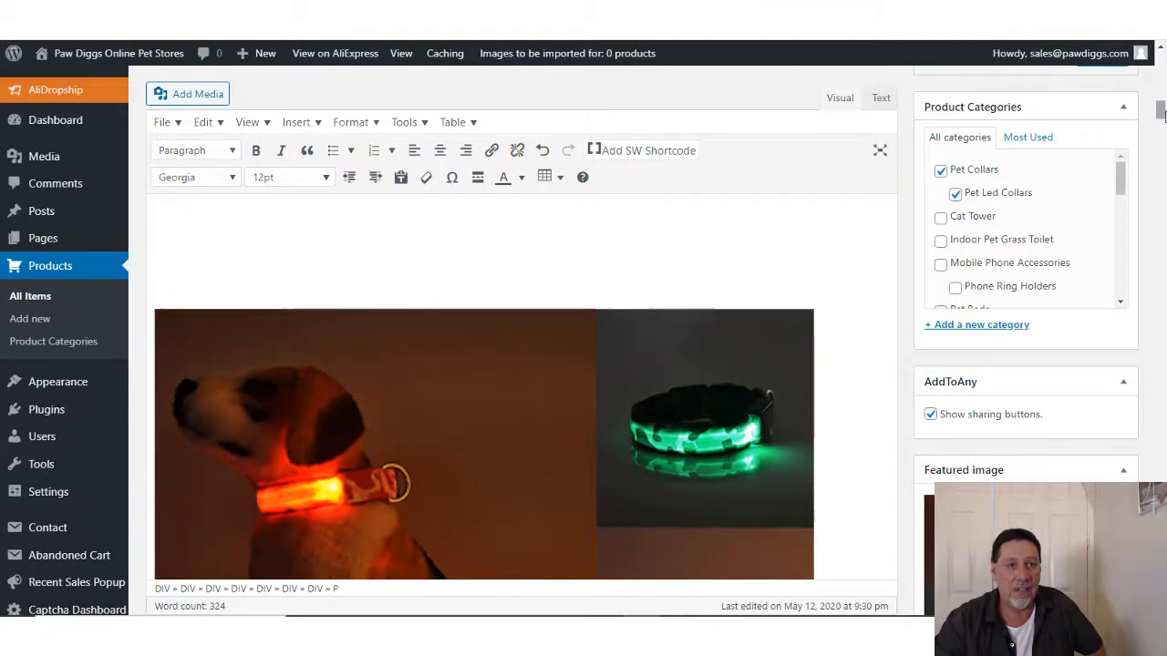
Step: Whitelist the /wp-admin/admin-ajax.php background request blocked by the Wordfence firewall
{"action": "left_click_drag", "start_coordinate": [1162, 114], "coordinate": [1164, 560]}
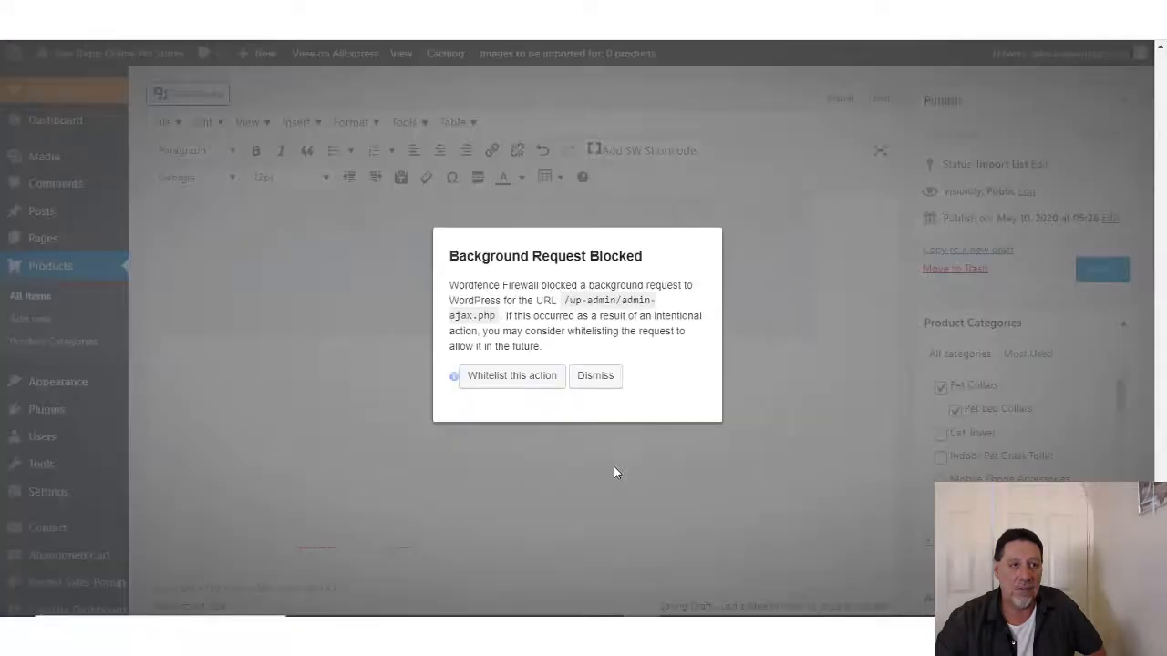
{"action": "left_click", "coordinate": [604, 378]}
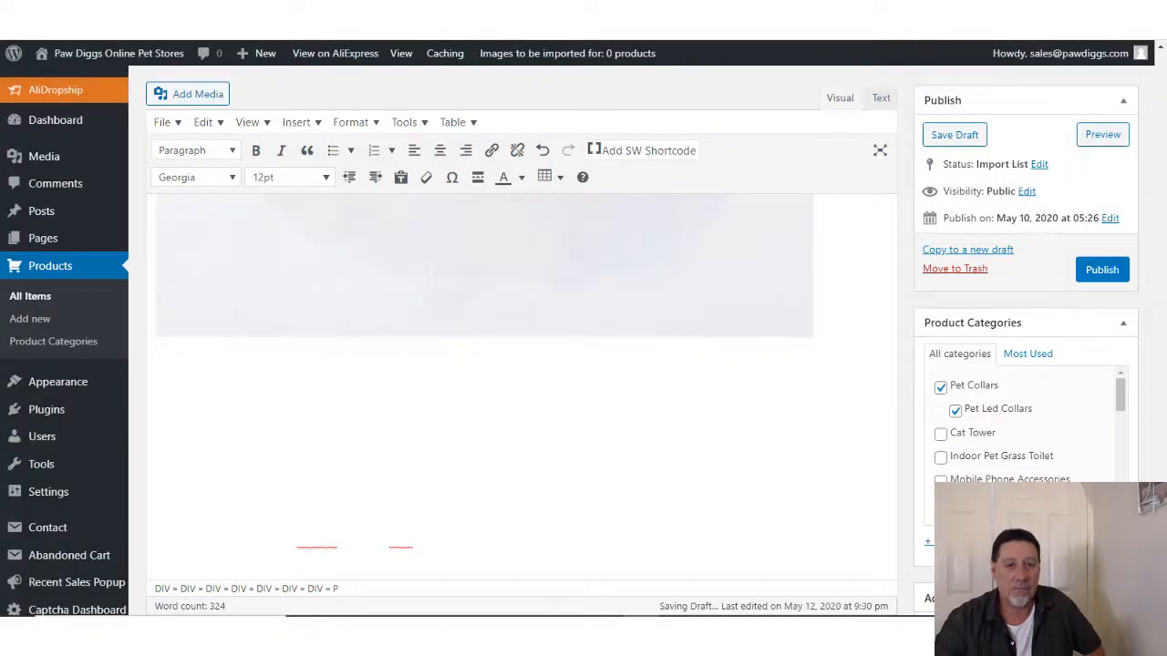
{"action": "scroll", "coordinate": [520, 365], "scroll_direction": "down", "scroll_amount": 5}
{"action": "scroll", "coordinate": [520, 365], "scroll_direction": "up", "scroll_amount": 5}
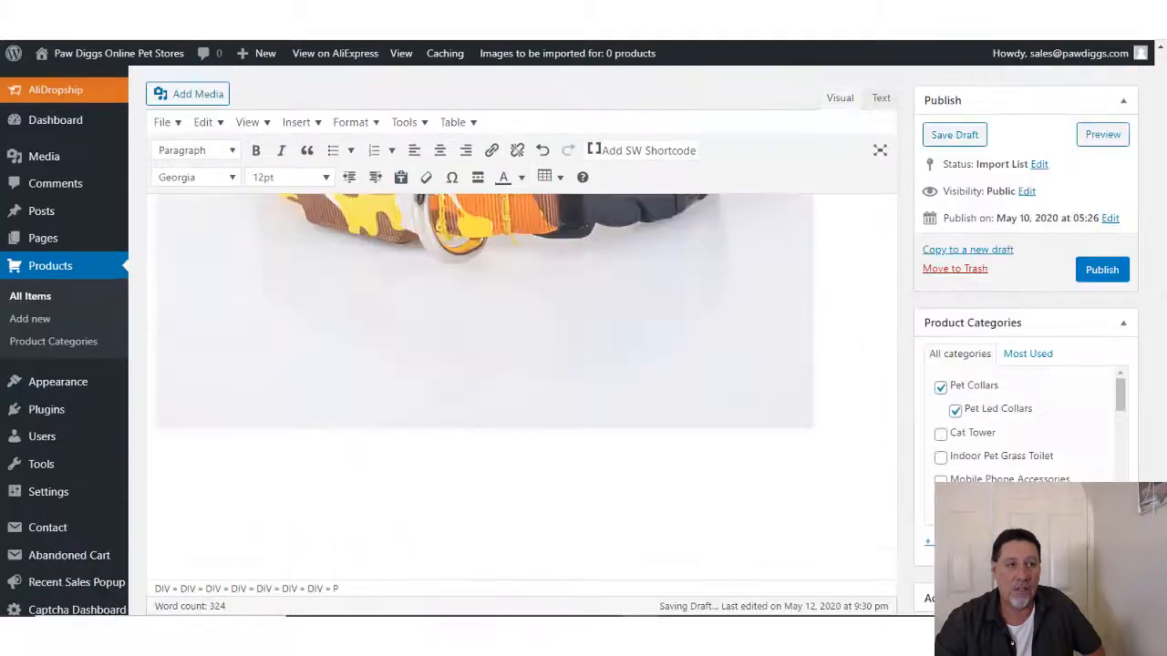
{"action": "left_click_drag", "start_coordinate": [1161, 497], "coordinate": [1162, 60]}
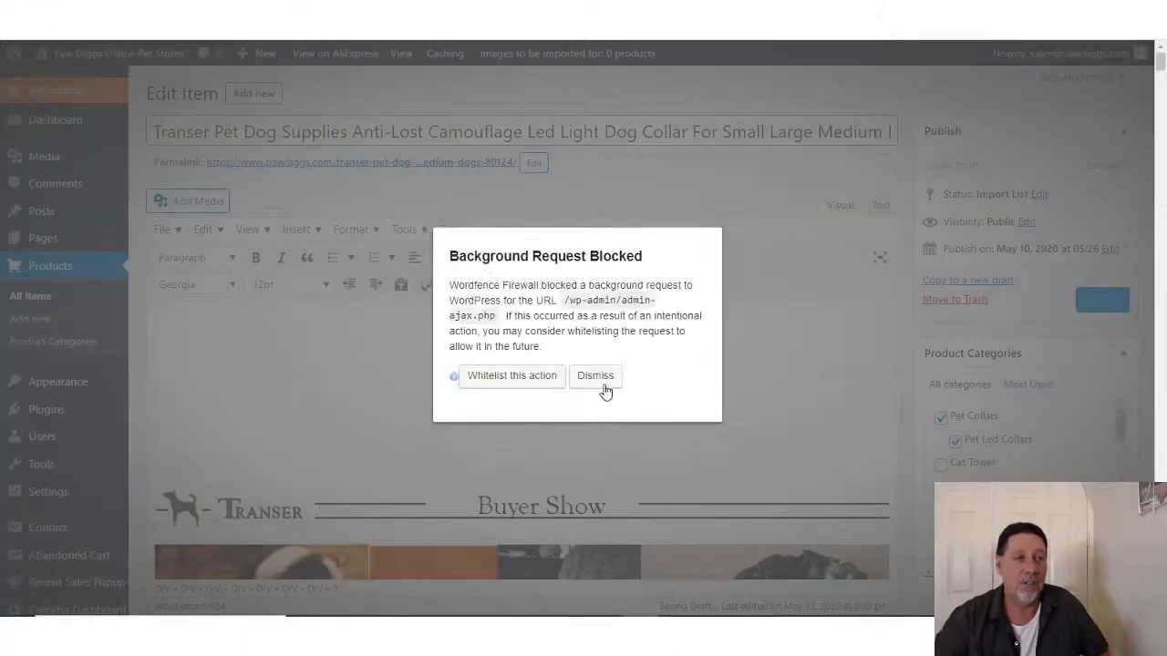
{"action": "left_click", "coordinate": [517, 383]}
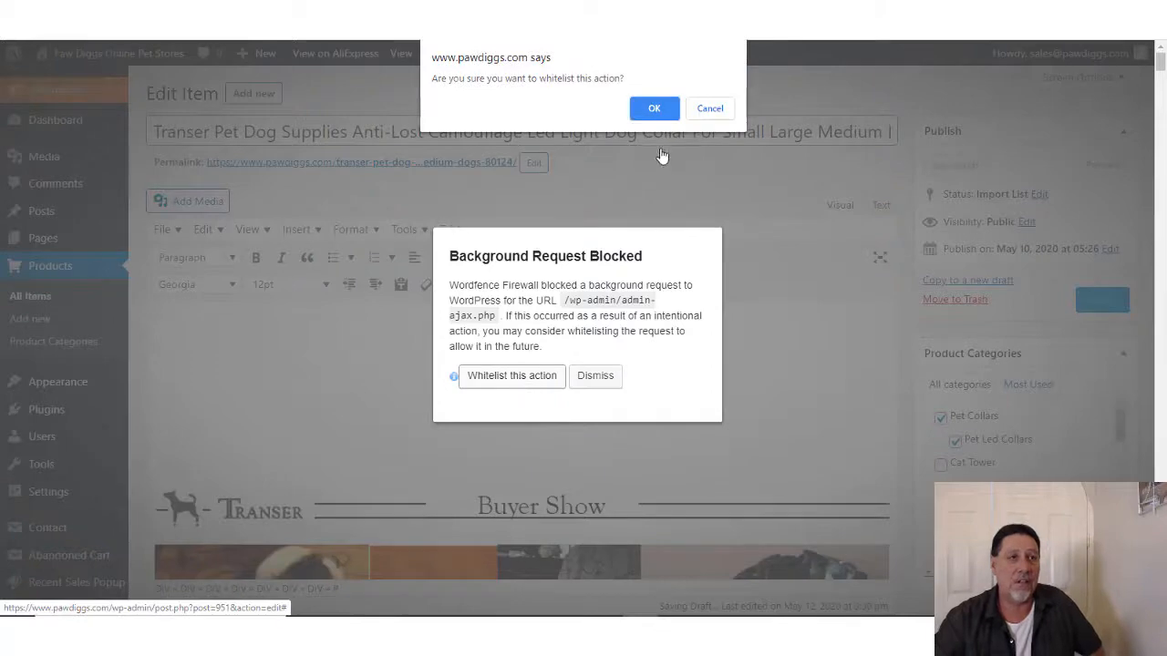
{"action": "left_click", "coordinate": [654, 108]}
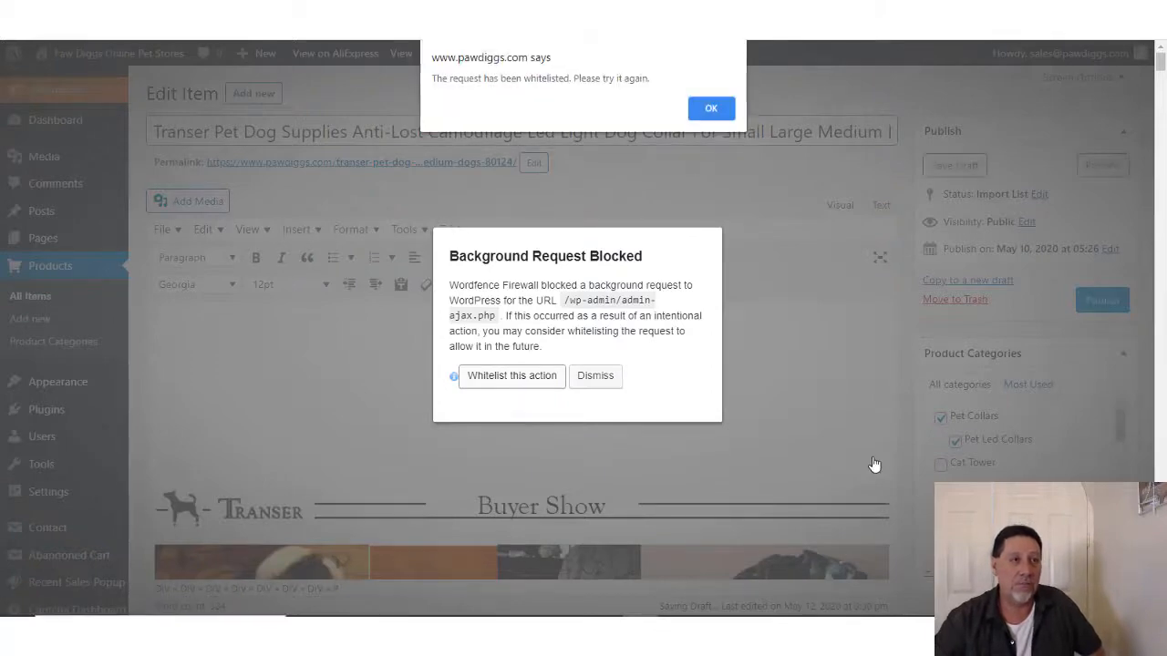
{"action": "left_click", "coordinate": [717, 108]}
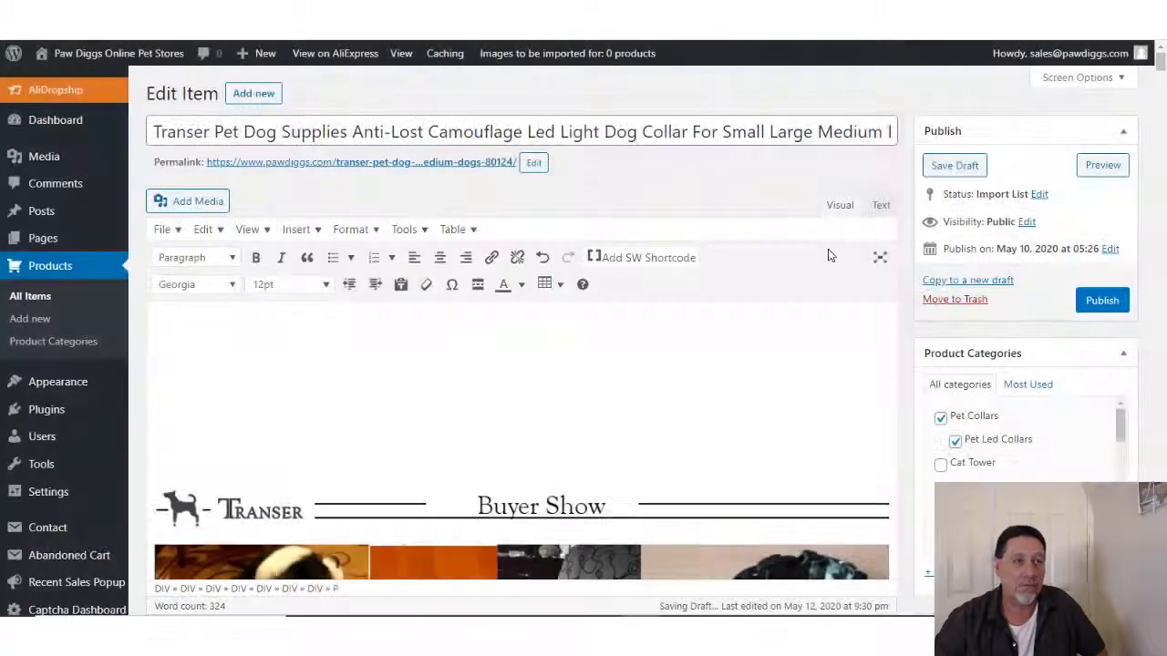
Step: Remove the Transer "Buyer Show" banner and the buyer photo collage beneath it from the description
{"action": "left_click", "coordinate": [544, 507]}
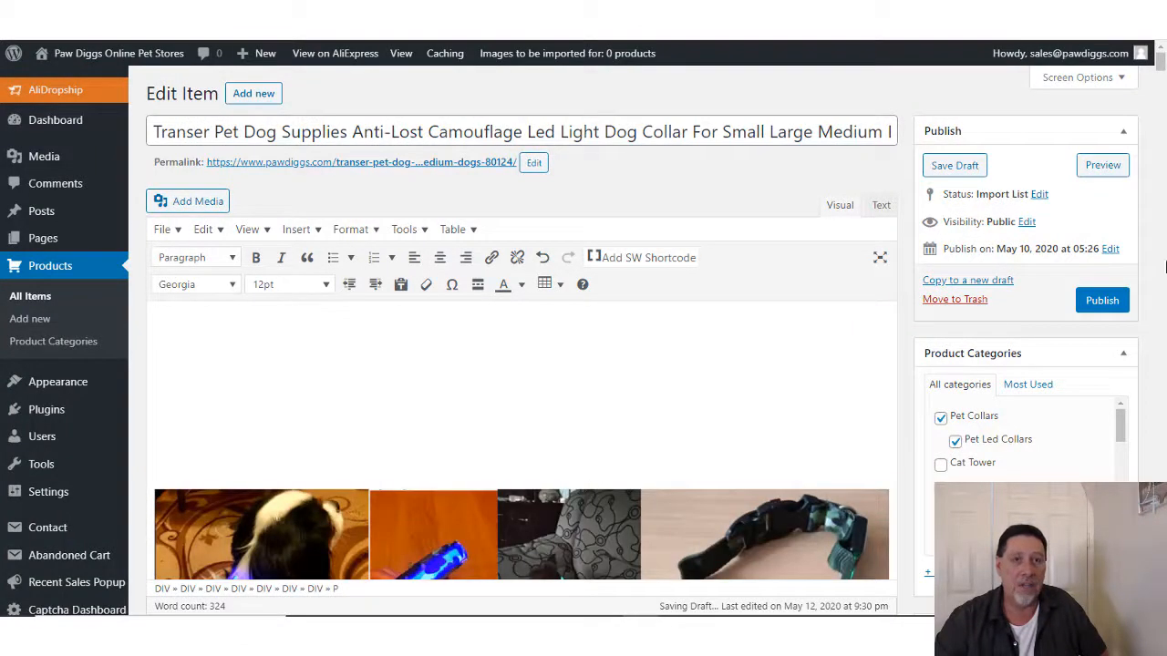
{"action": "mouse_move", "coordinate": [1161, 61]}
{"action": "left_mouse_down"}
{"action": "mouse_move", "coordinate": [1160, 106]}
{"action": "mouse_move", "coordinate": [1161, 79]}
{"action": "left_mouse_up"}
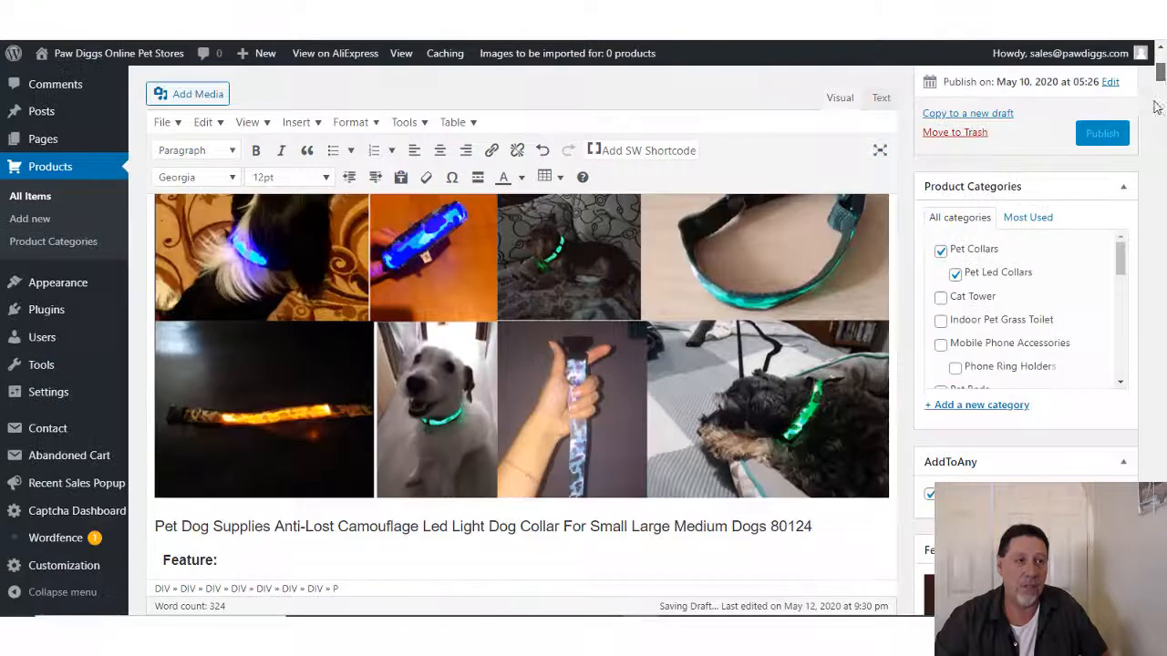
{"action": "left_click", "coordinate": [601, 346]}
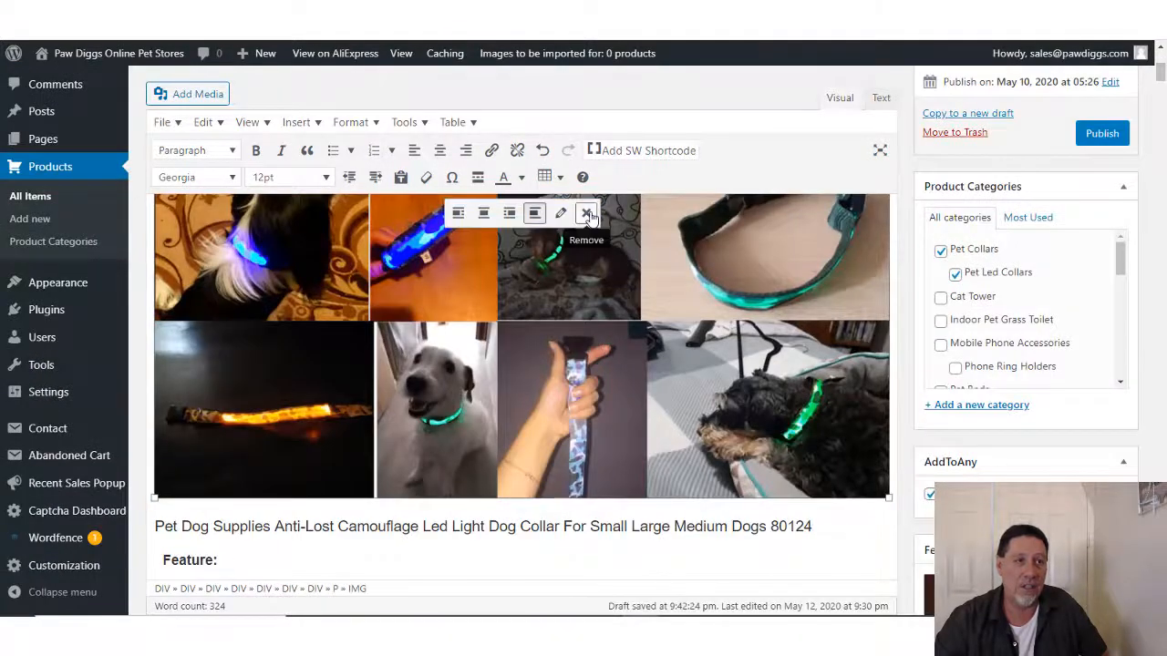
{"action": "left_click", "coordinate": [586, 213]}
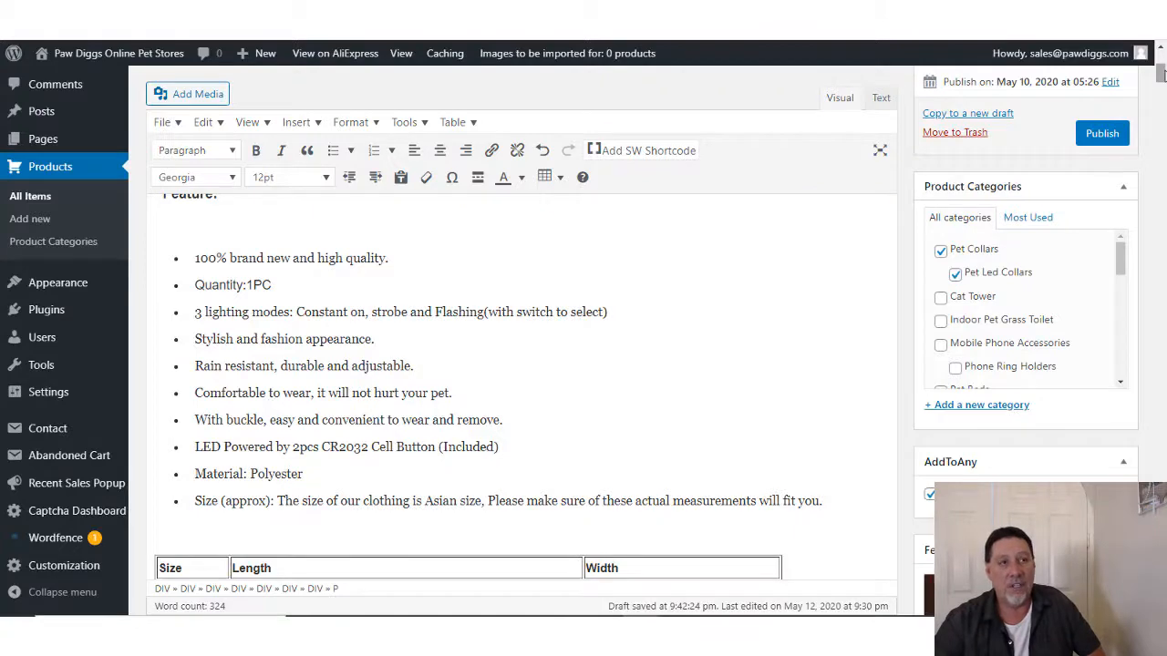
Step: Delete surplus blank lines at the start of the description, above the "Pet Dog Supplies" line
{"action": "left_click_drag", "start_coordinate": [1162, 78], "coordinate": [1160, 68]}
{"action": "left_click", "coordinate": [315, 214]}
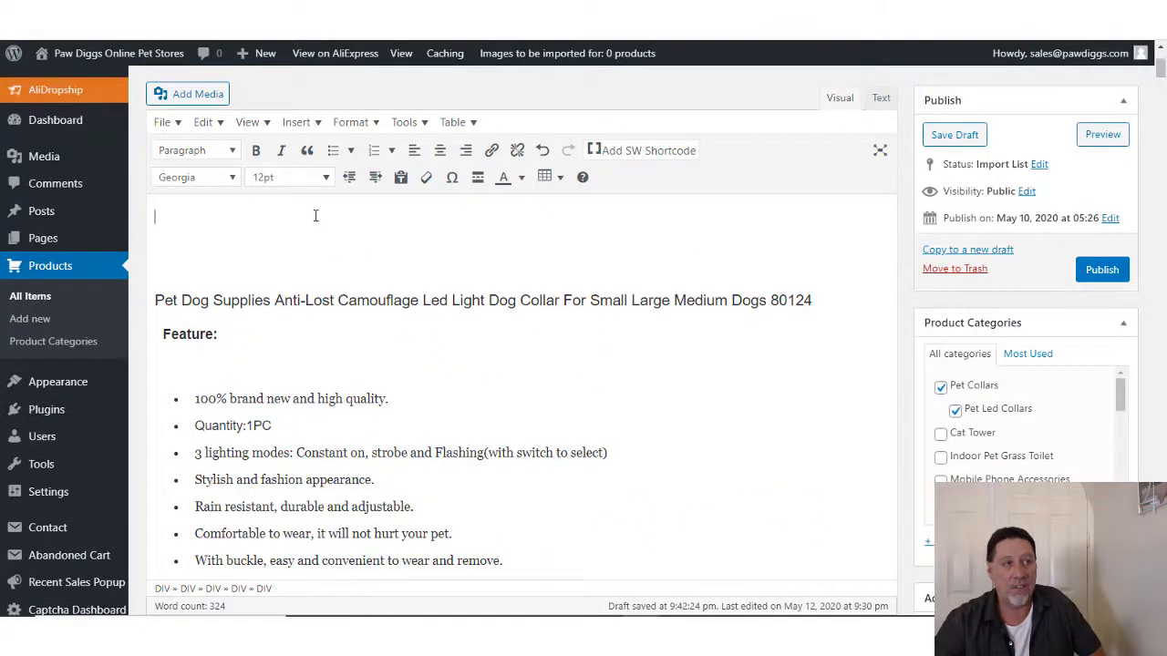
{"action": "key", "text": "Delete"}
{"action": "key", "text": "Delete"}
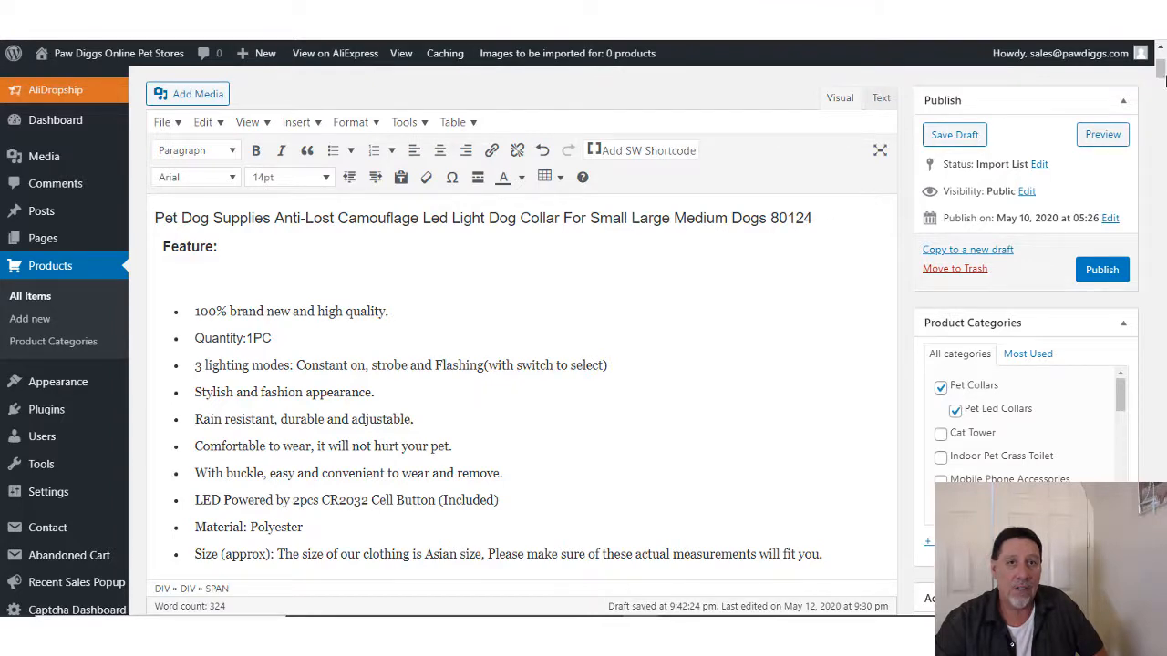
Step: Replace the product title with just its "Camouflage Led Light Dog Collar" portion
{"action": "left_click_drag", "start_coordinate": [1163, 80], "coordinate": [1160, 56]}
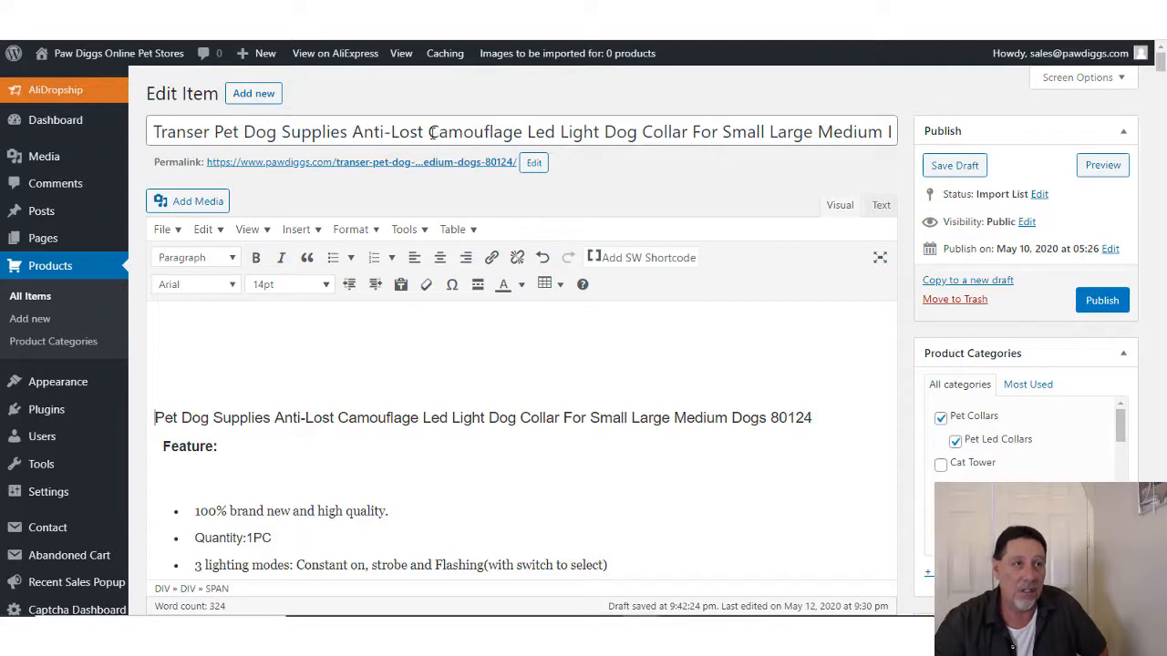
{"action": "left_click_drag", "start_coordinate": [429, 132], "coordinate": [737, 139]}
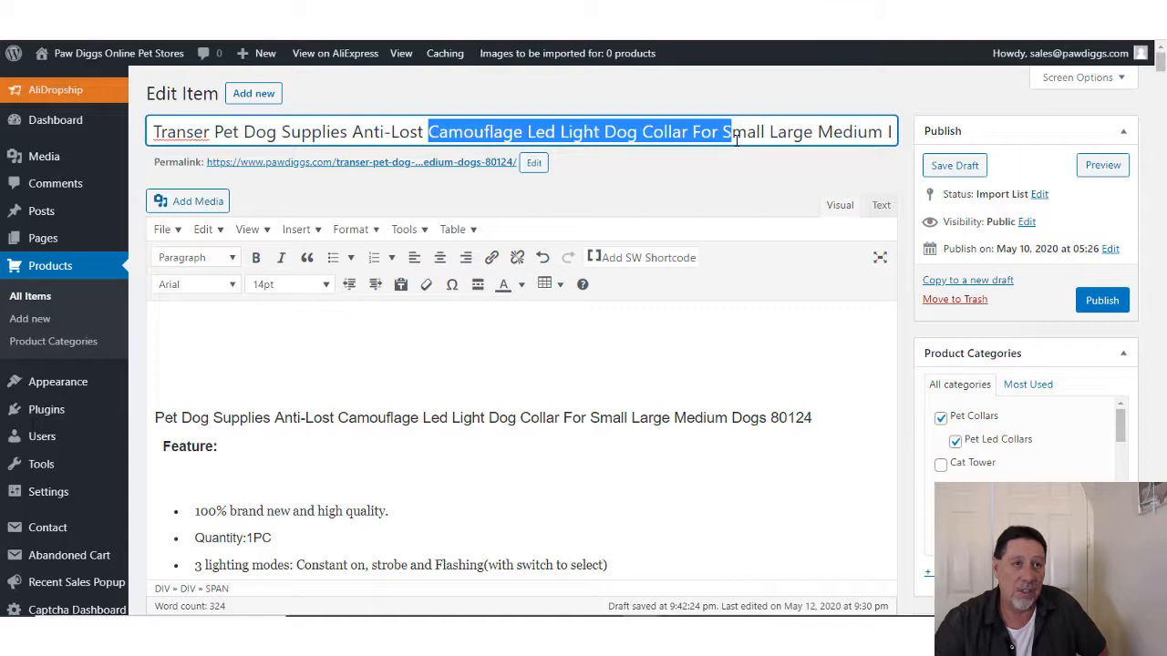
{"action": "left_click_drag", "start_coordinate": [735, 138], "coordinate": [688, 146]}
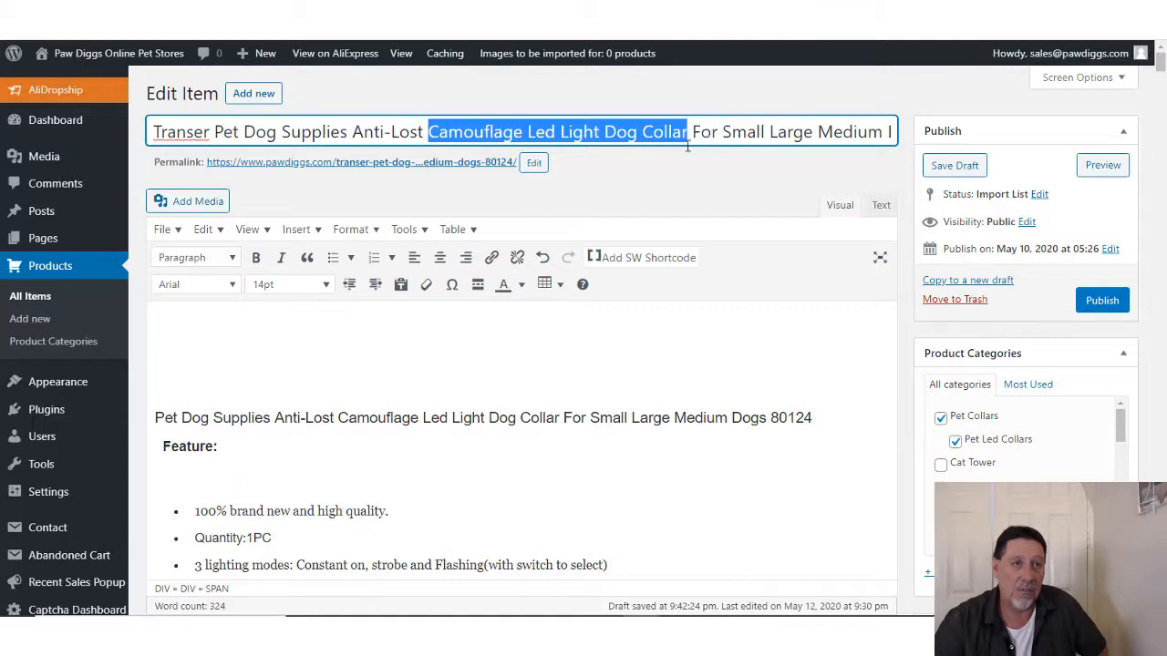
{"action": "right_click", "coordinate": [640, 133]}
{"action": "left_click", "coordinate": [675, 187]}
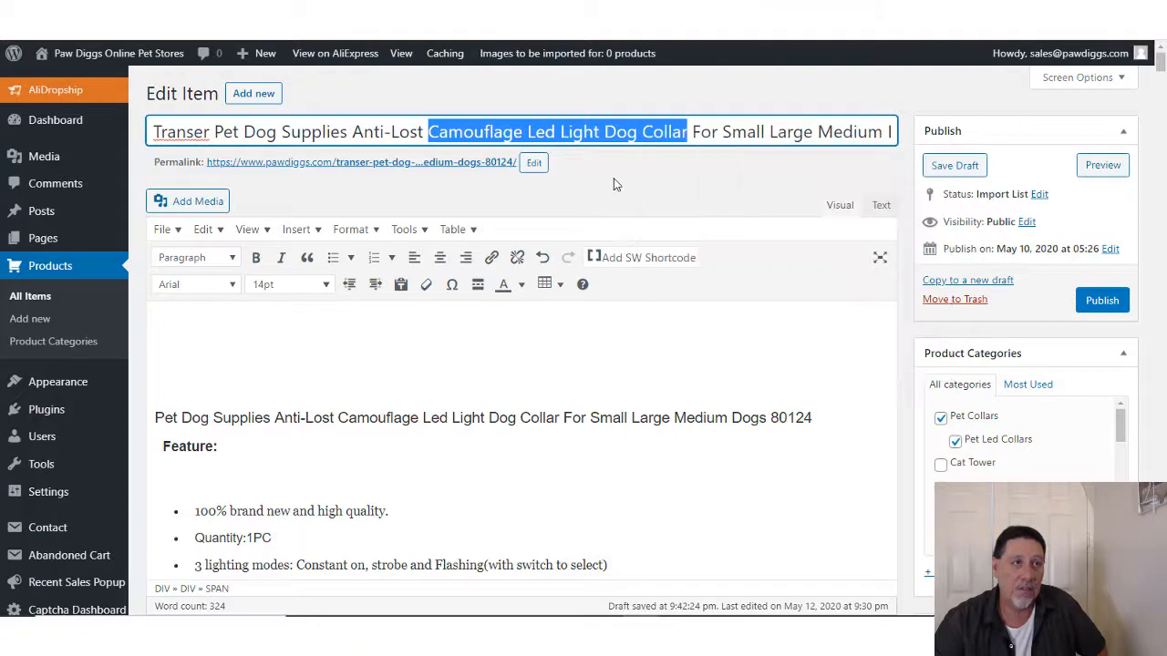
{"action": "left_click", "coordinate": [636, 173]}
{"action": "left_click_drag", "start_coordinate": [156, 133], "coordinate": [914, 153]}
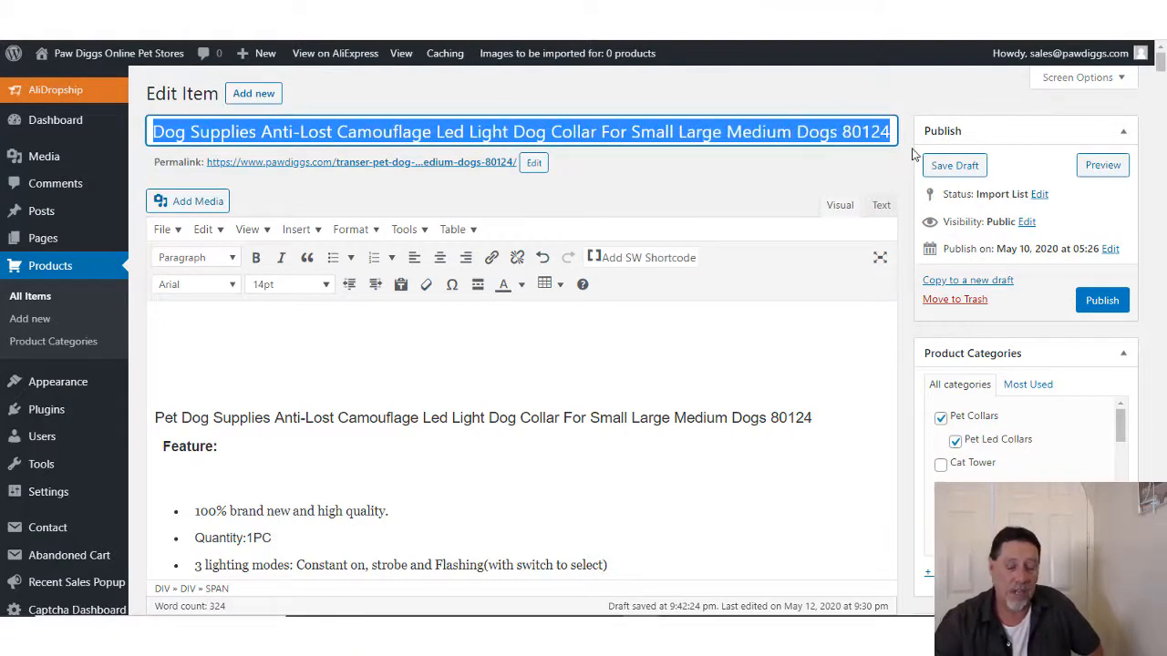
{"action": "key", "text": "BackSpace"}
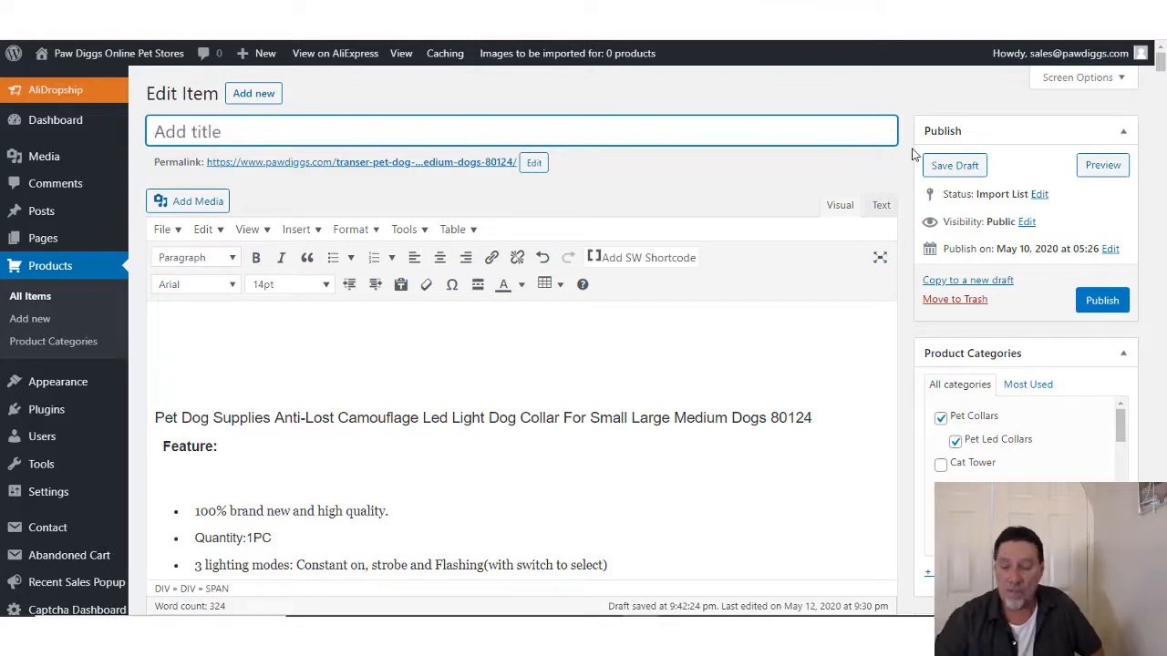
{"action": "right_click", "coordinate": [443, 123]}
{"action": "left_click", "coordinate": [482, 239]}
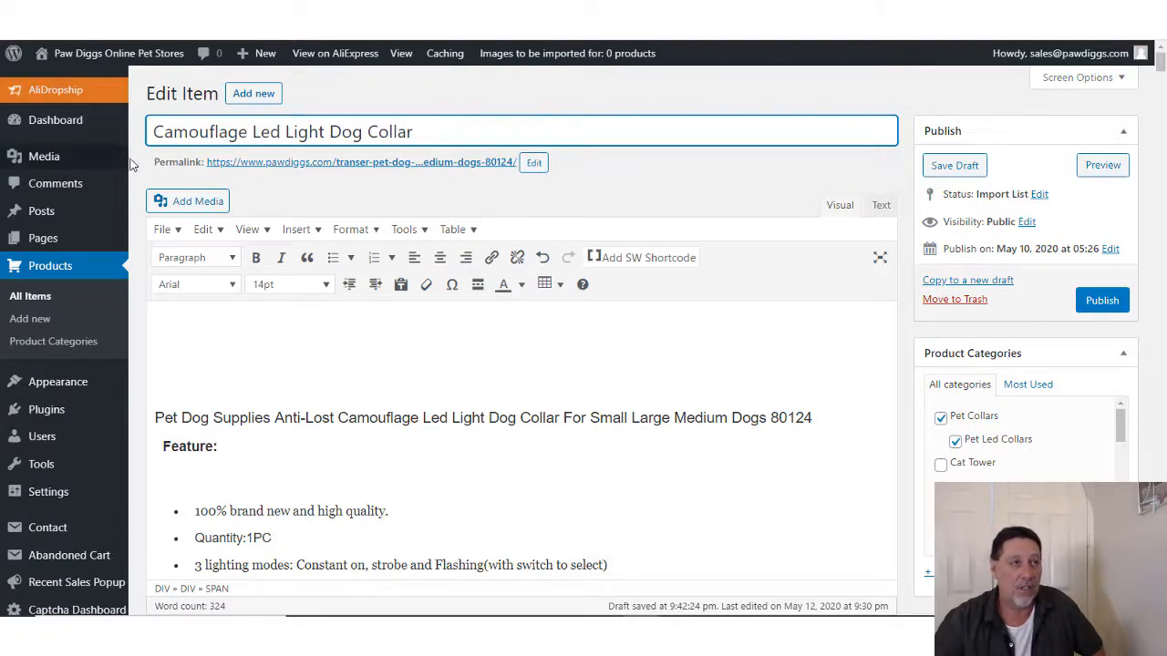
Step: Change the product's permalink slug to camouflage-led-light-dog-collar
{"action": "left_click", "coordinate": [449, 191]}
{"action": "left_click", "coordinate": [356, 164]}
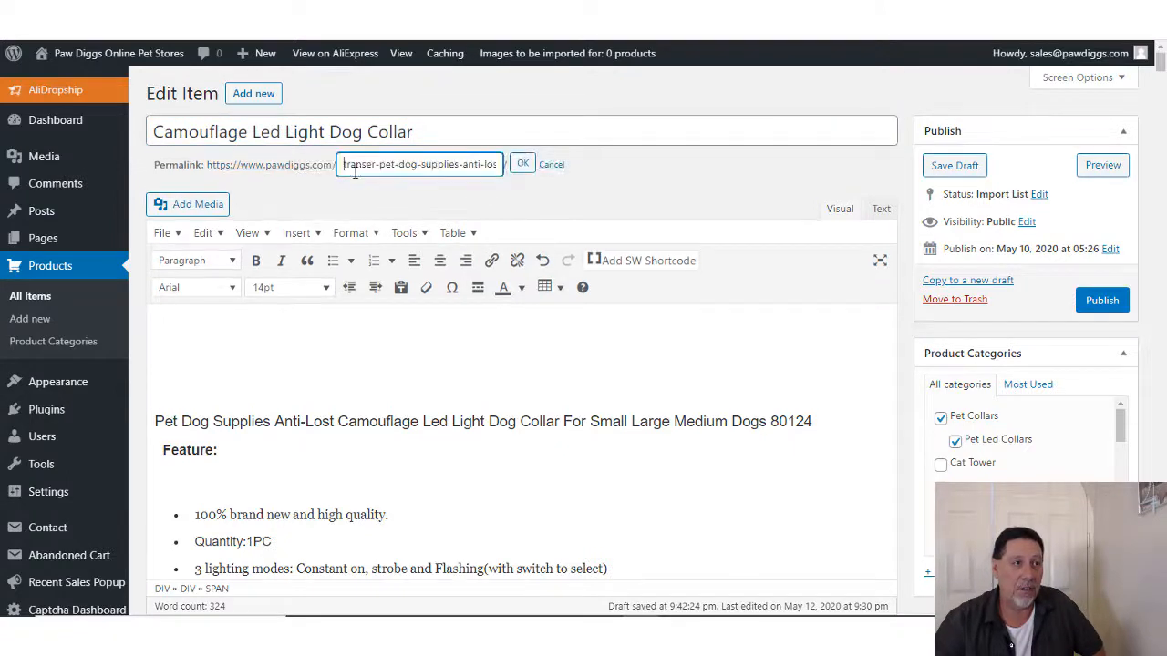
{"action": "left_click_drag", "start_coordinate": [343, 164], "coordinate": [521, 170]}
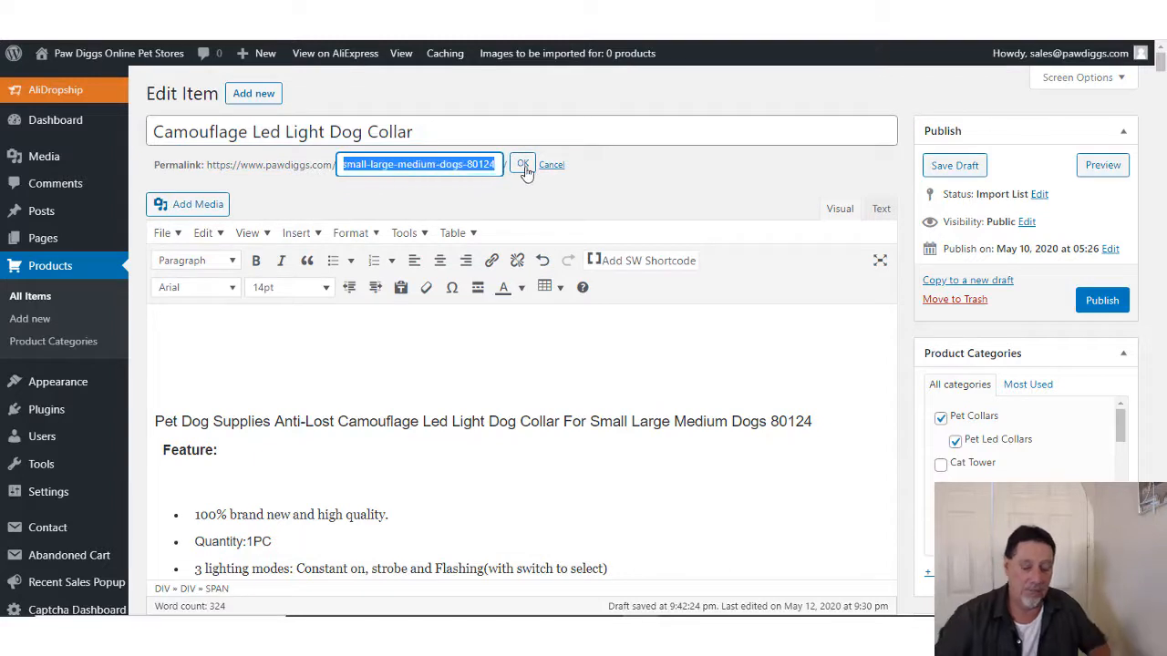
{"action": "key", "text": "BackSpace"}
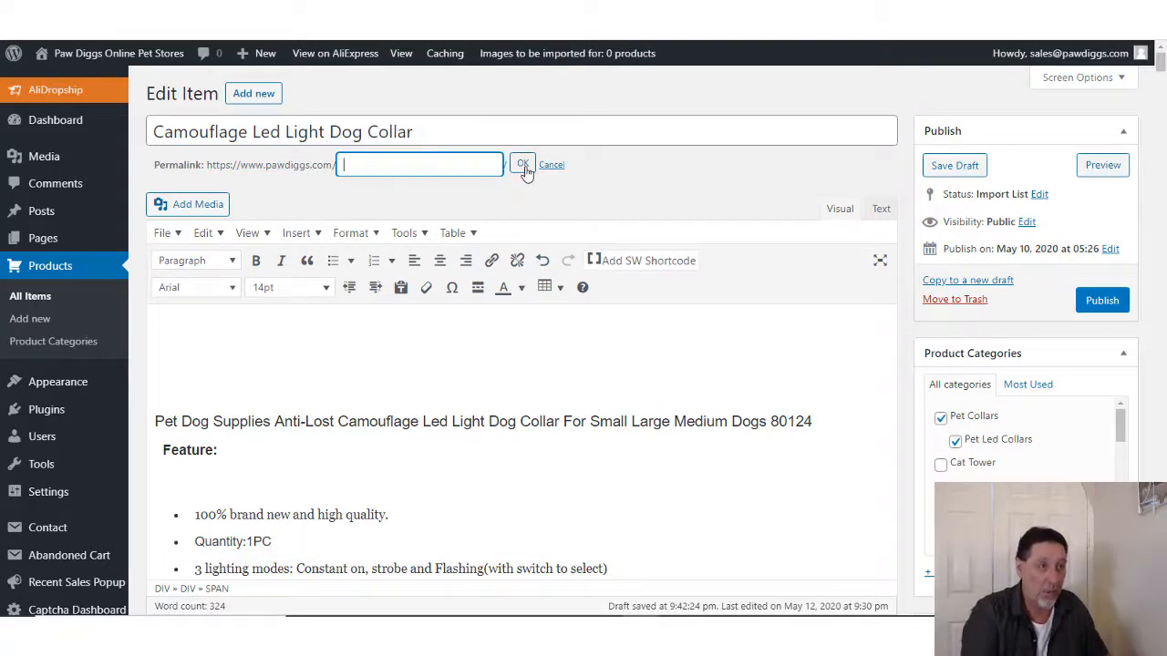
{"action": "key", "text": "ctrl+v"}
{"action": "left_click", "coordinate": [524, 167]}
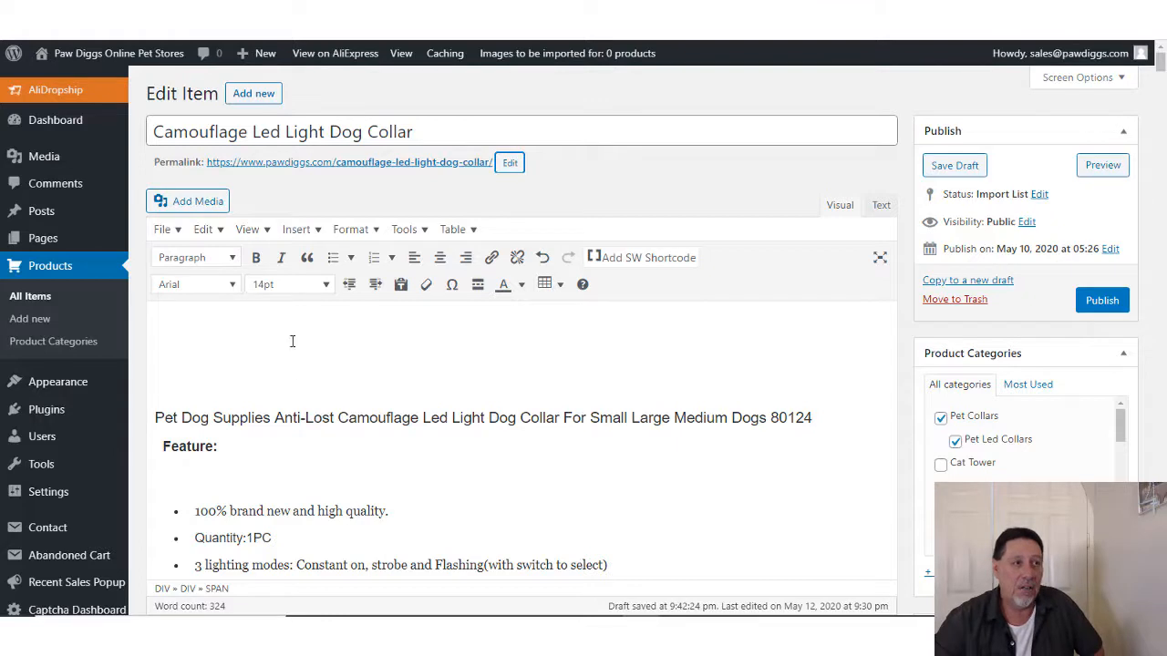
Step: Copy the product title "Camouflage Led Light Dog Collar" into the empty first line of the description
{"action": "left_click_drag", "start_coordinate": [156, 131], "coordinate": [414, 133]}
{"action": "right_click", "coordinate": [392, 137]}
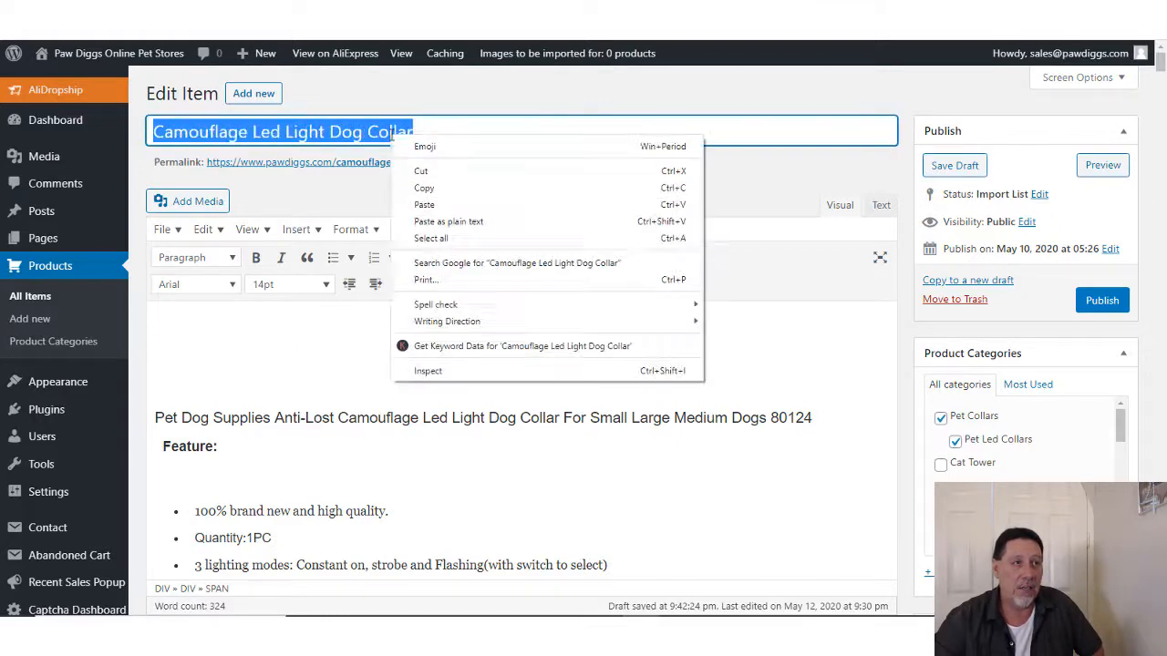
{"action": "left_click", "coordinate": [410, 189]}
{"action": "left_click", "coordinate": [479, 107]}
{"action": "left_click", "coordinate": [289, 320]}
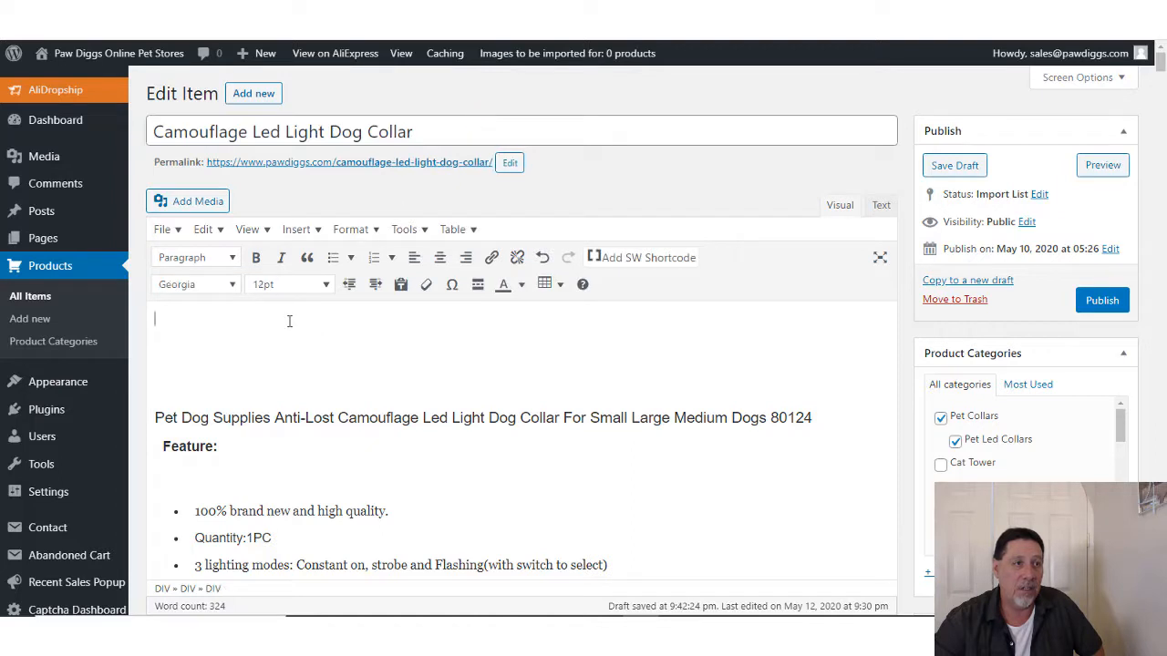
{"action": "right_click", "coordinate": [288, 321]}
{"action": "left_click", "coordinate": [322, 434]}
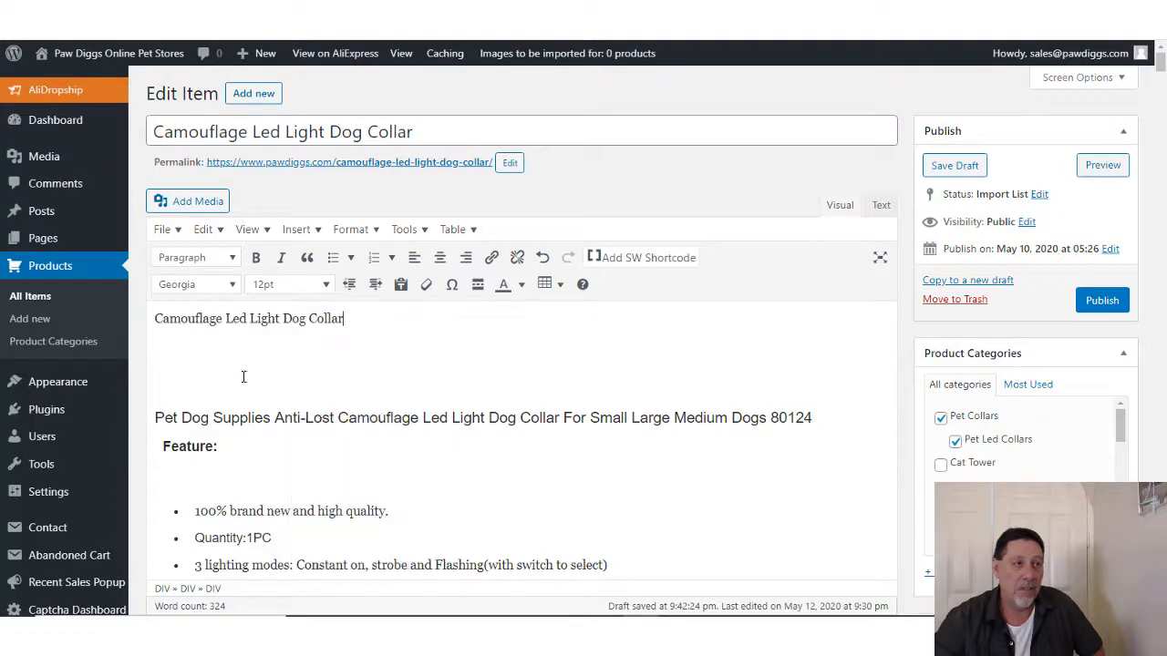
Step: Format the "Camouflage Led Light Dog Collar" line at the start of the description as Heading 1 at 14pt
{"action": "left_click_drag", "start_coordinate": [156, 319], "coordinate": [362, 320]}
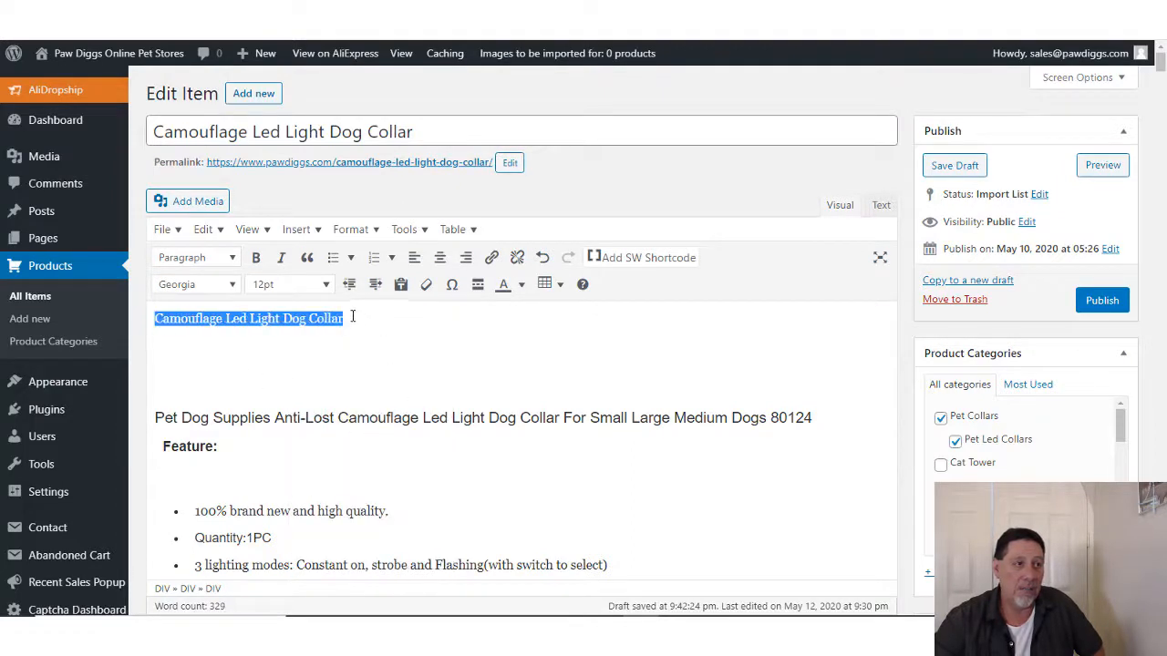
{"action": "left_click", "coordinate": [230, 259]}
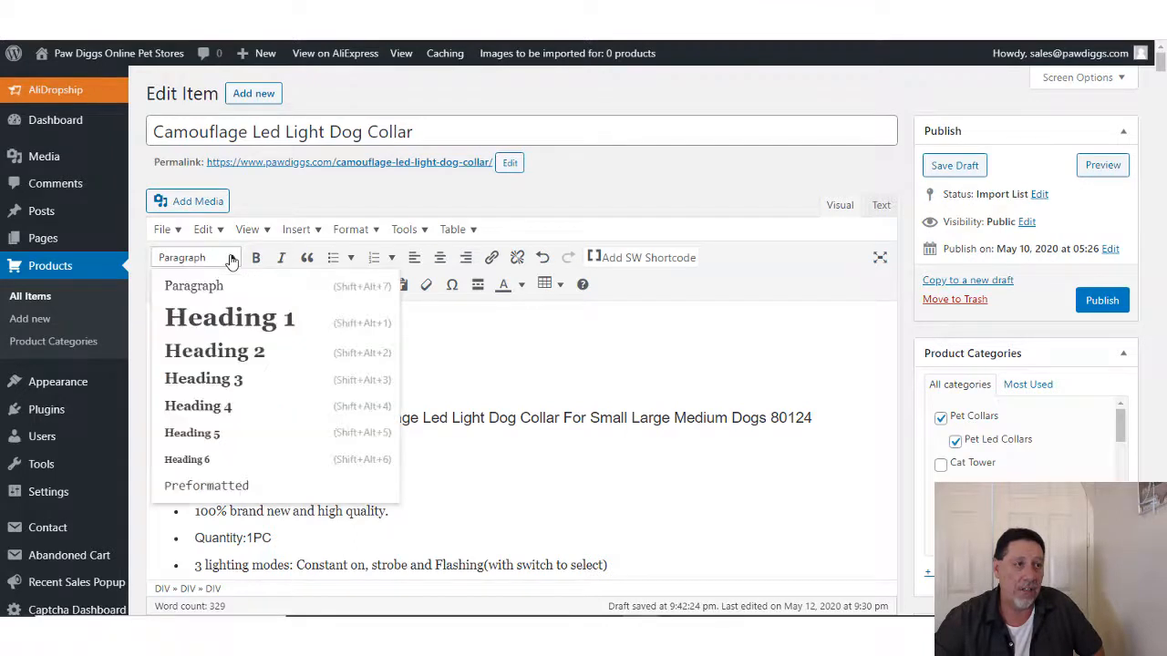
{"action": "left_click", "coordinate": [315, 322]}
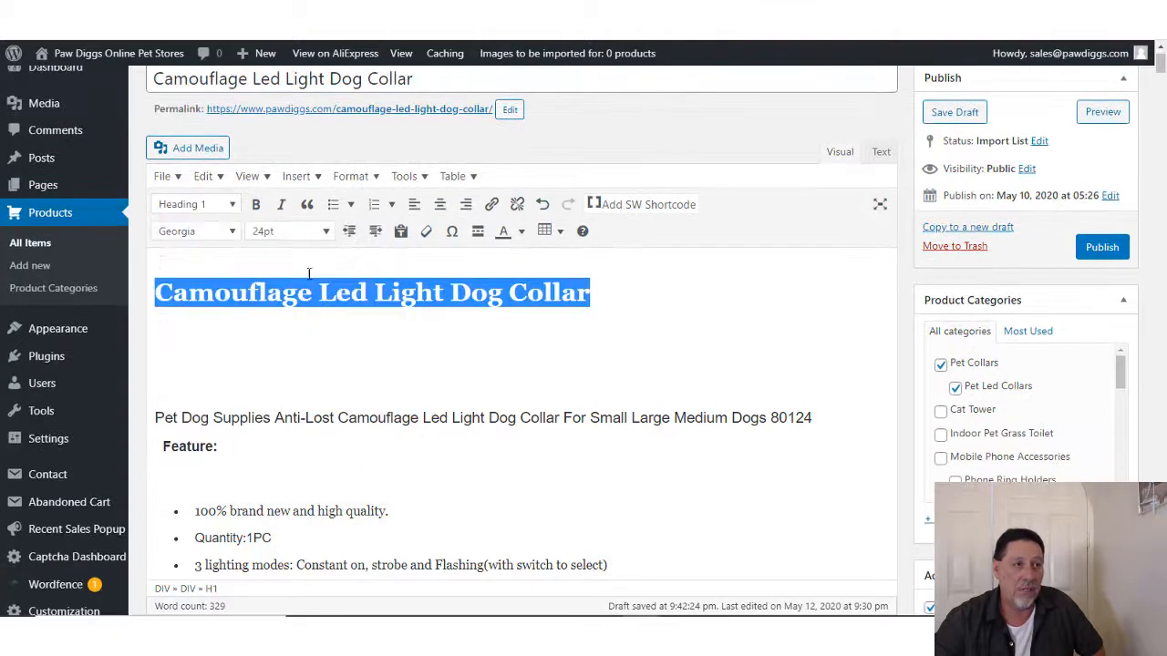
{"action": "left_click", "coordinate": [314, 231]}
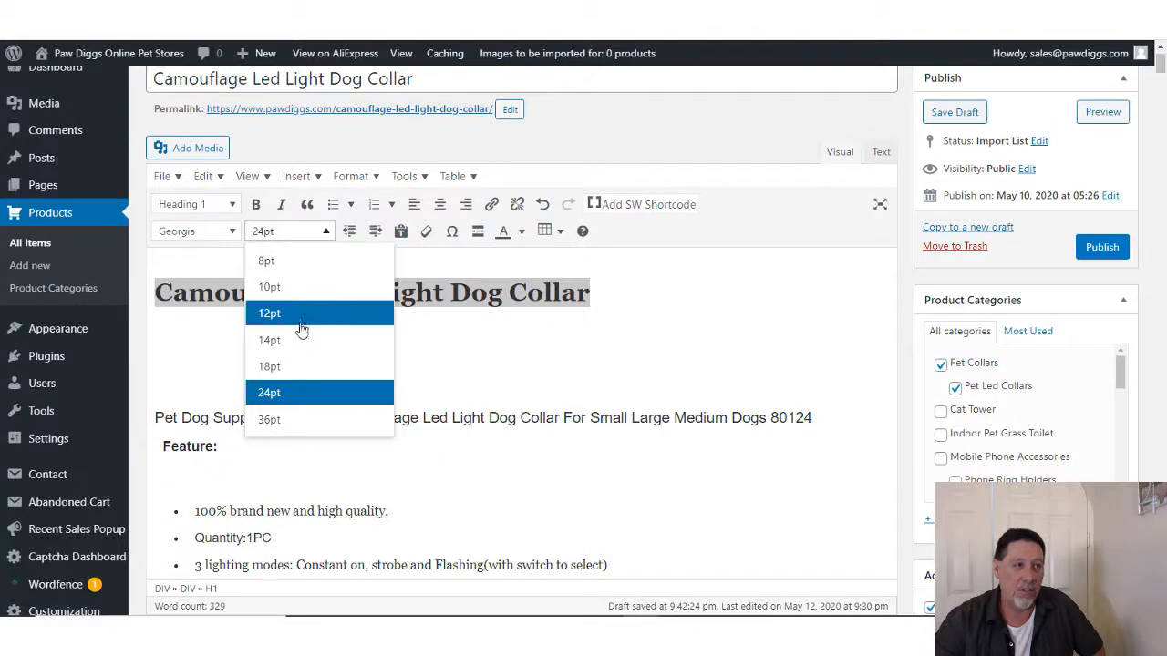
{"action": "left_click", "coordinate": [300, 339]}
Step: Remove the blank lines between the description's heading and the "Pet Dog Supplies" line
{"action": "left_click", "coordinate": [293, 333]}
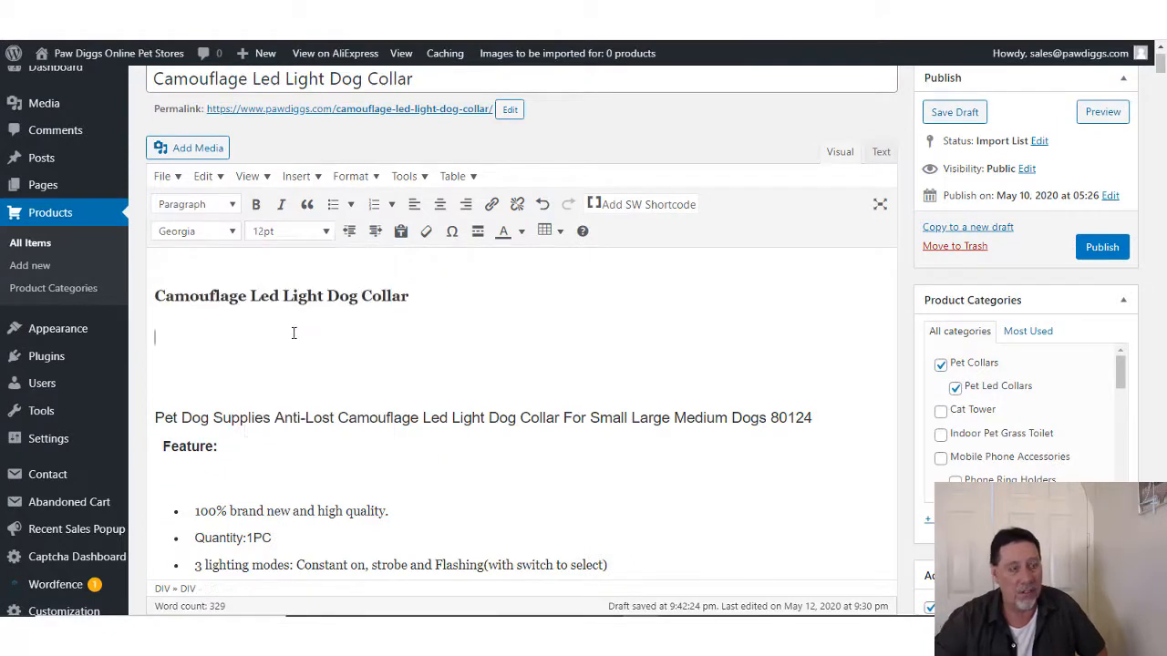
{"action": "key", "text": "Delete"}
{"action": "key", "text": "Delete"}
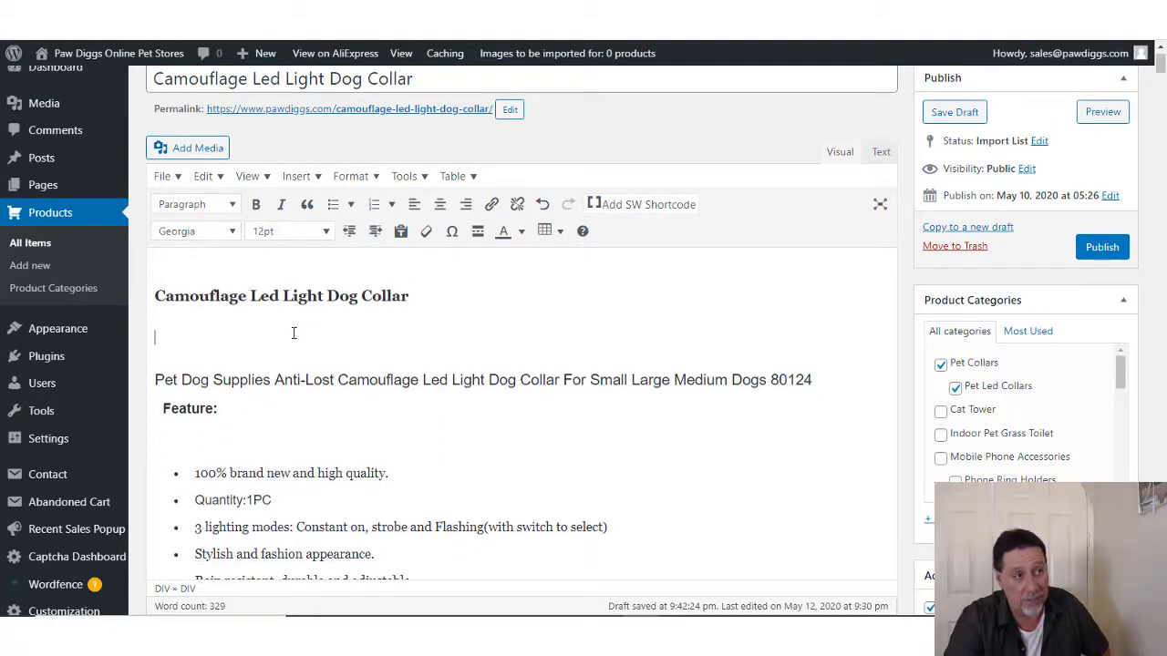
{"action": "key", "text": "Delete"}
{"action": "key", "text": "Delete"}
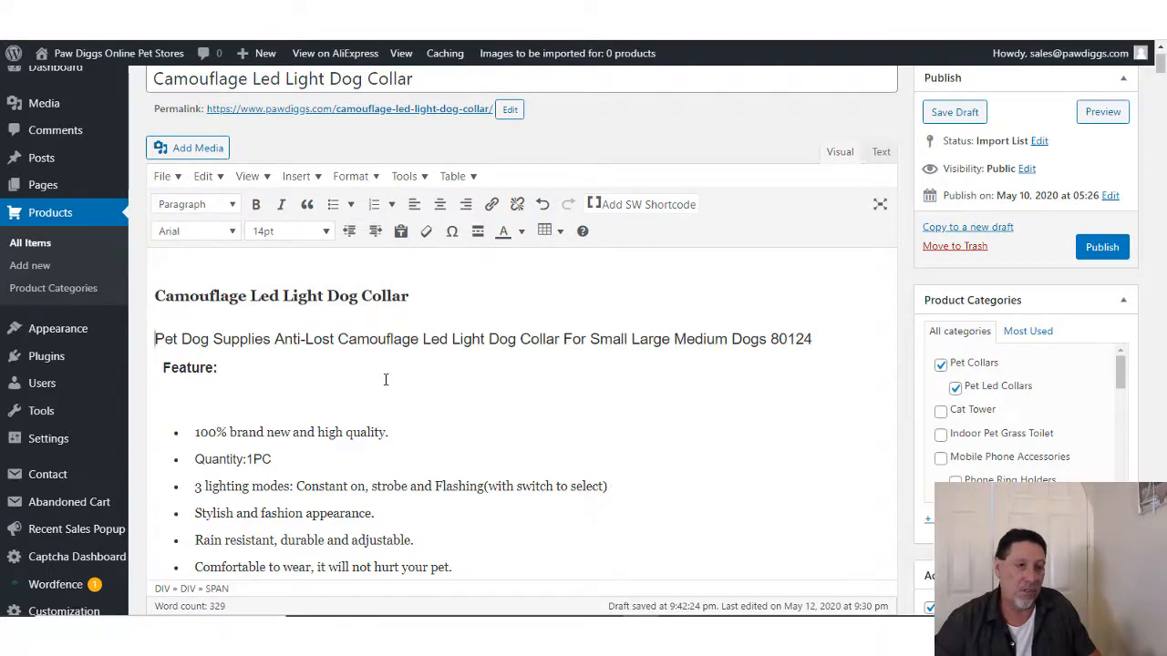
Step: Publish the Camouflage Led Light Dog Collar product
{"action": "mouse_move", "coordinate": [1162, 73]}
{"action": "left_mouse_down"}
{"action": "mouse_move", "coordinate": [1159, 538]}
{"action": "mouse_move", "coordinate": [1161, 62]}
{"action": "left_mouse_up"}
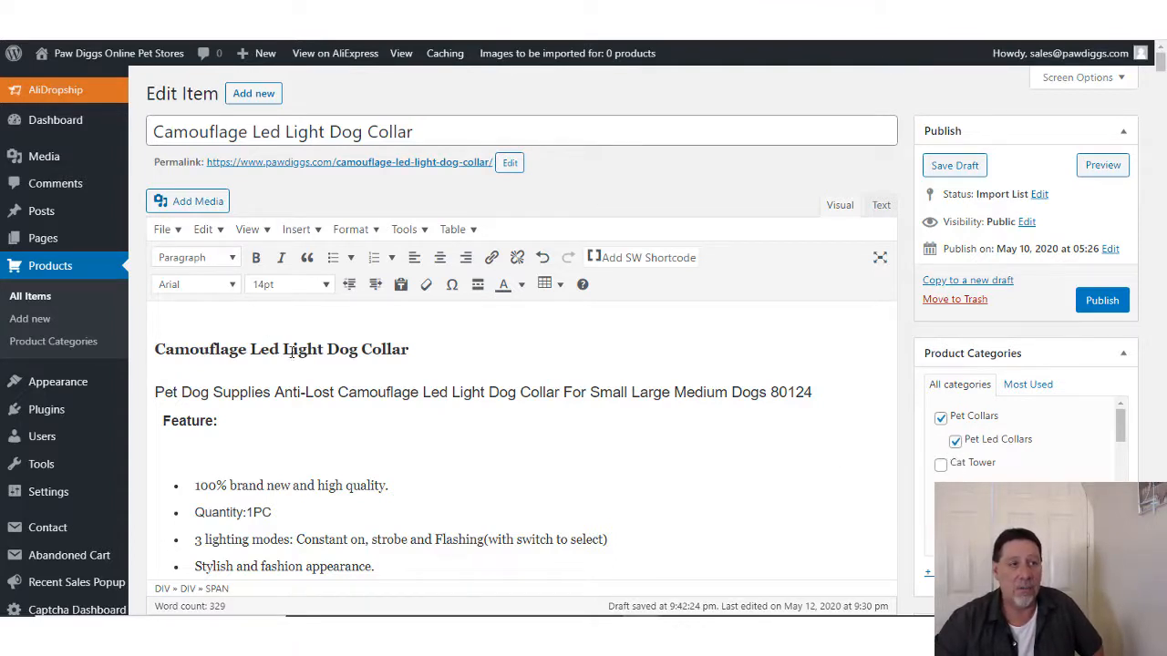
{"action": "left_click", "coordinate": [242, 315]}
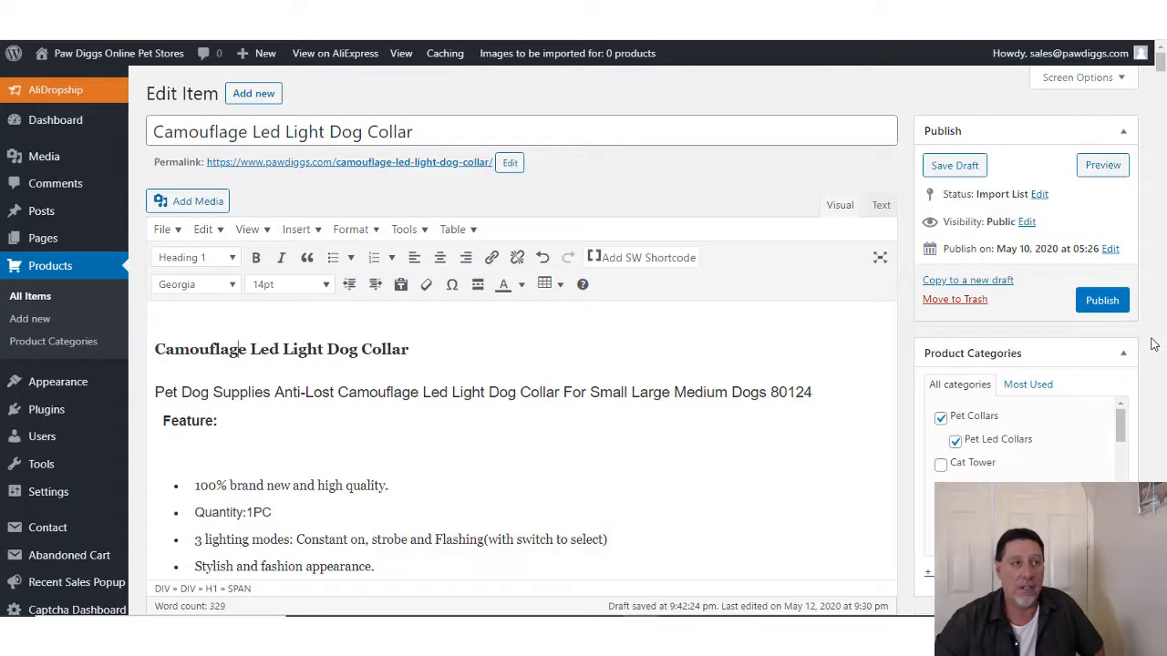
{"action": "left_click", "coordinate": [1102, 302]}
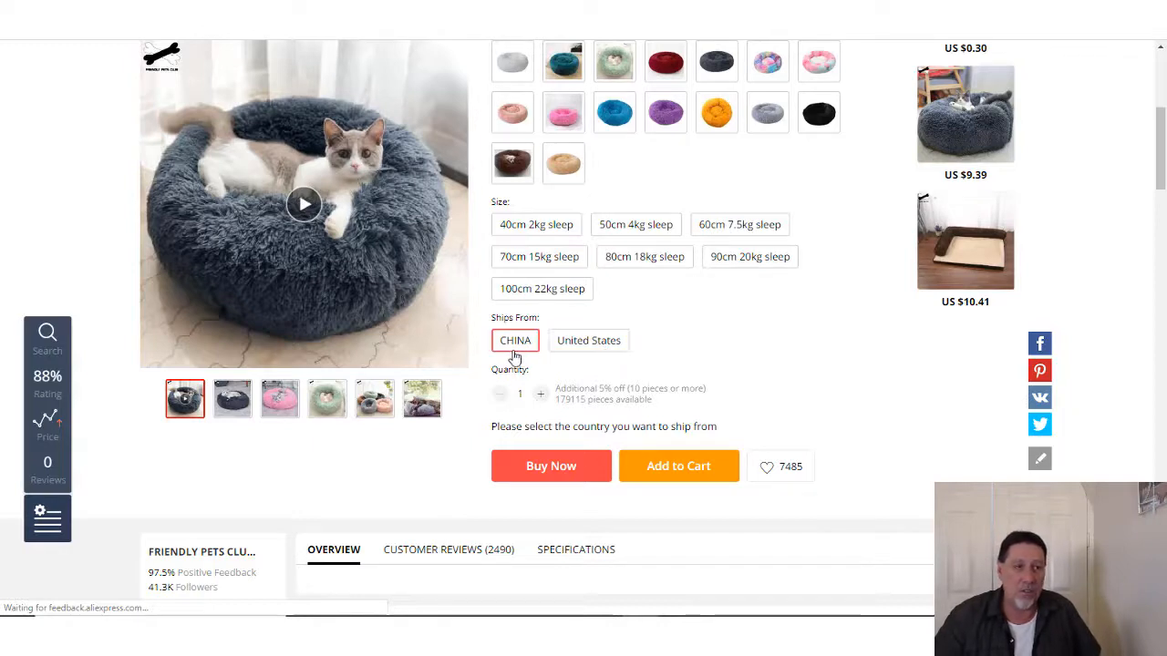
Step: Check the shipping methods for the plush pet bed in purple, size 80cm 18kg sleep, shipped from the United States
{"action": "left_click", "coordinate": [644, 264]}
{"action": "left_click", "coordinate": [654, 123]}
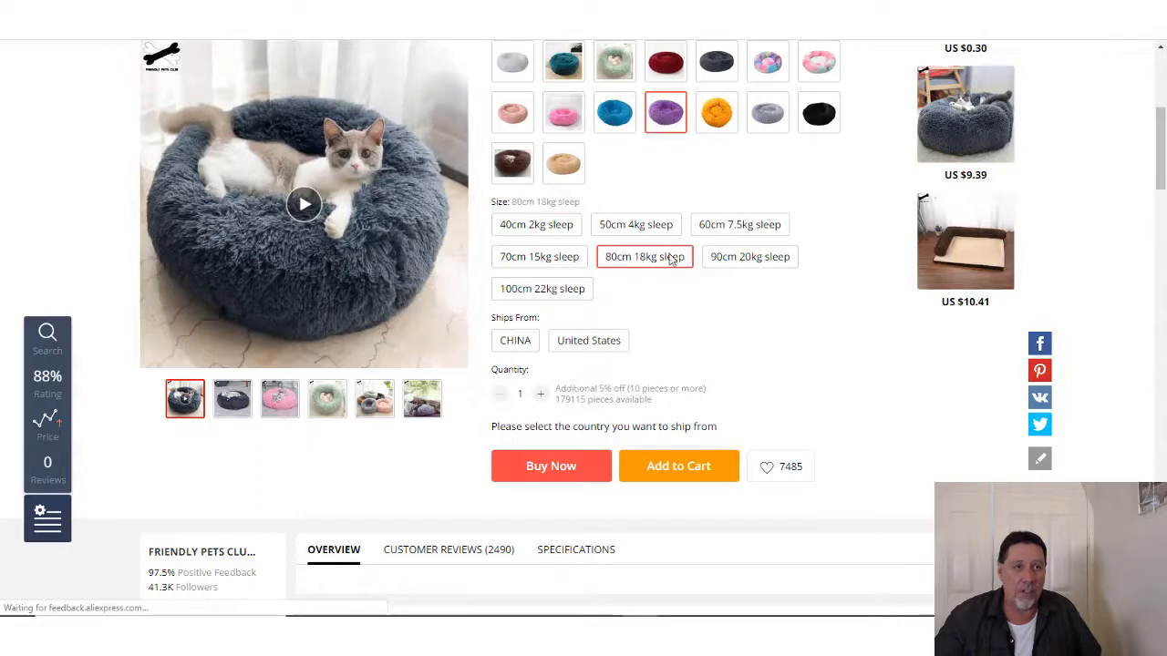
{"action": "left_click", "coordinate": [604, 352]}
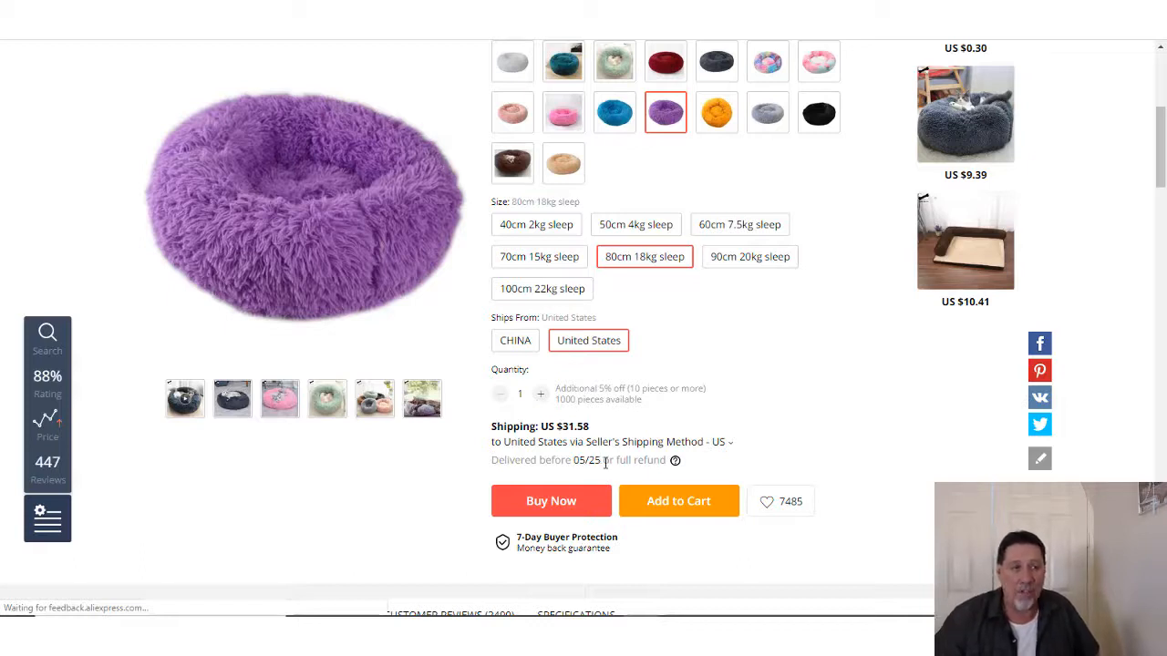
{"action": "left_click", "coordinate": [730, 446]}
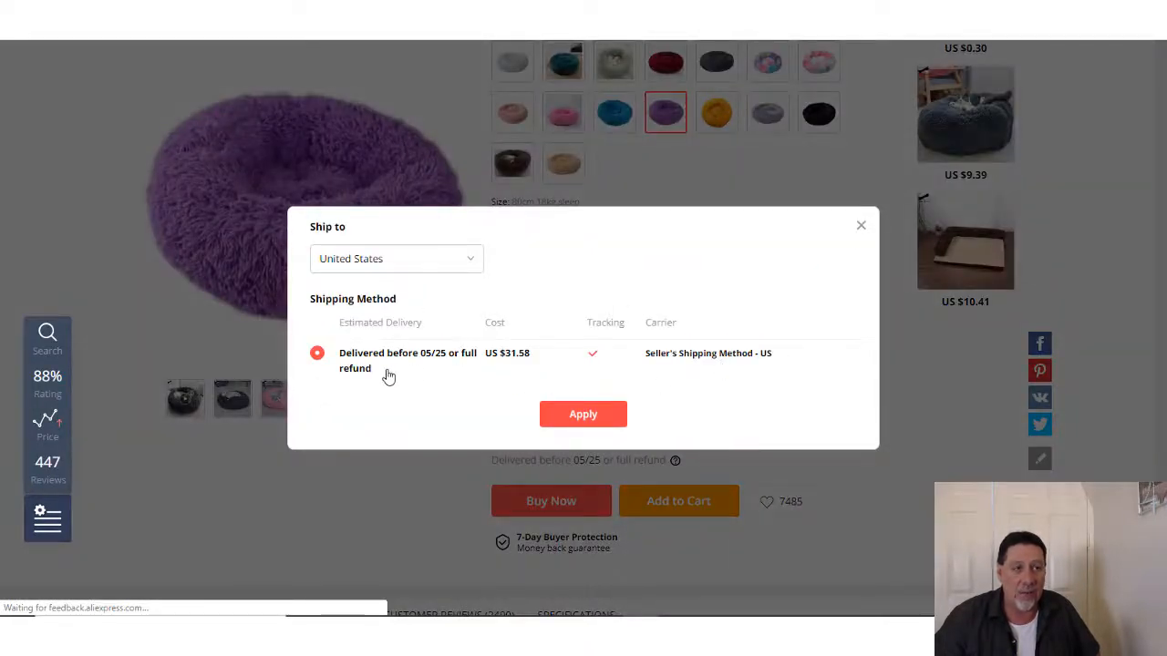
{"action": "left_click", "coordinate": [860, 226]}
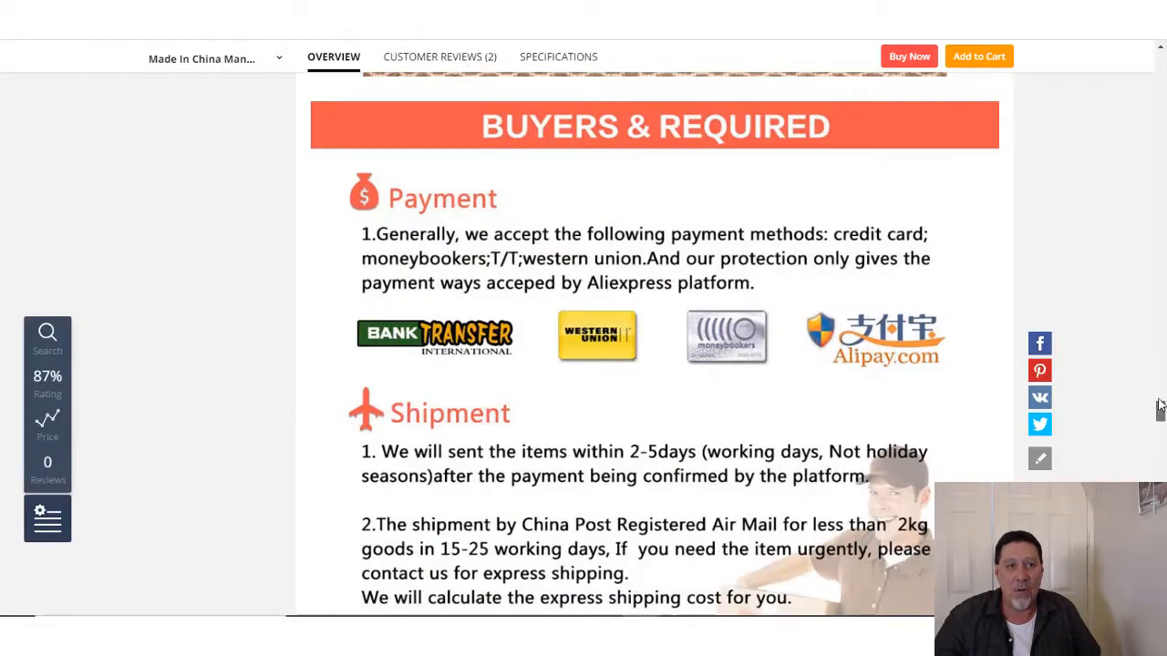
Step: Examine the dog house listing's overview, including the supplier's payment, shipment and feedback notices and the size notes
{"action": "mouse_move", "coordinate": [1160, 412]}
{"action": "left_mouse_down"}
{"action": "mouse_move", "coordinate": [1159, 365]}
{"action": "mouse_move", "coordinate": [1159, 416]}
{"action": "left_mouse_up"}
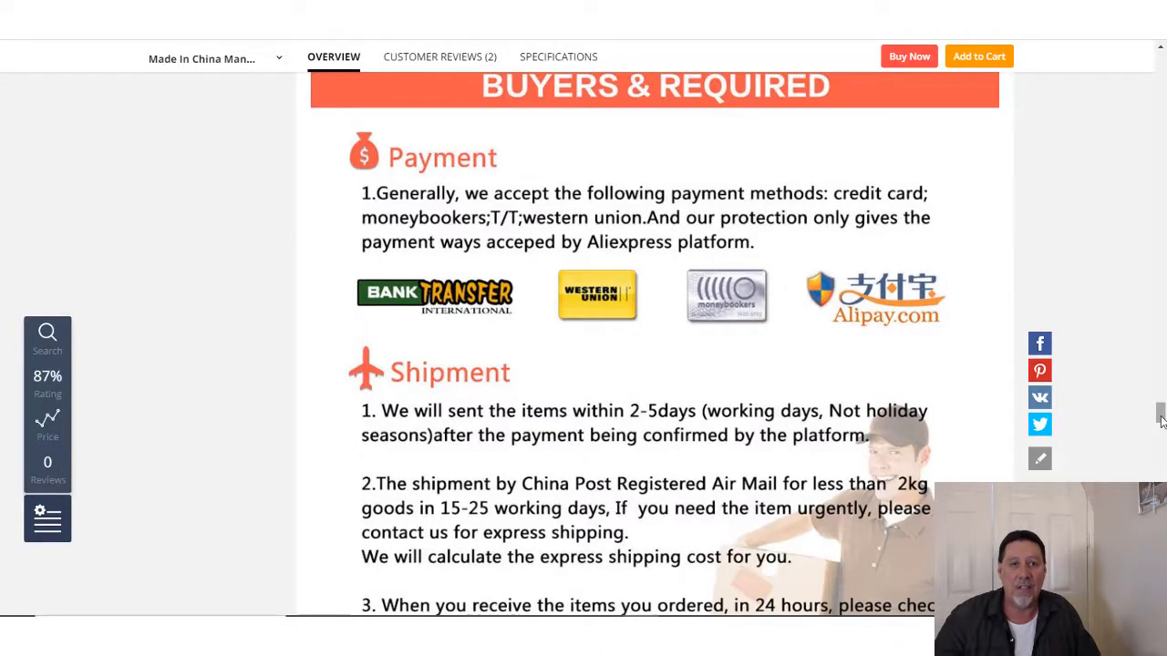
{"action": "left_click_drag", "start_coordinate": [1160, 420], "coordinate": [1156, 467]}
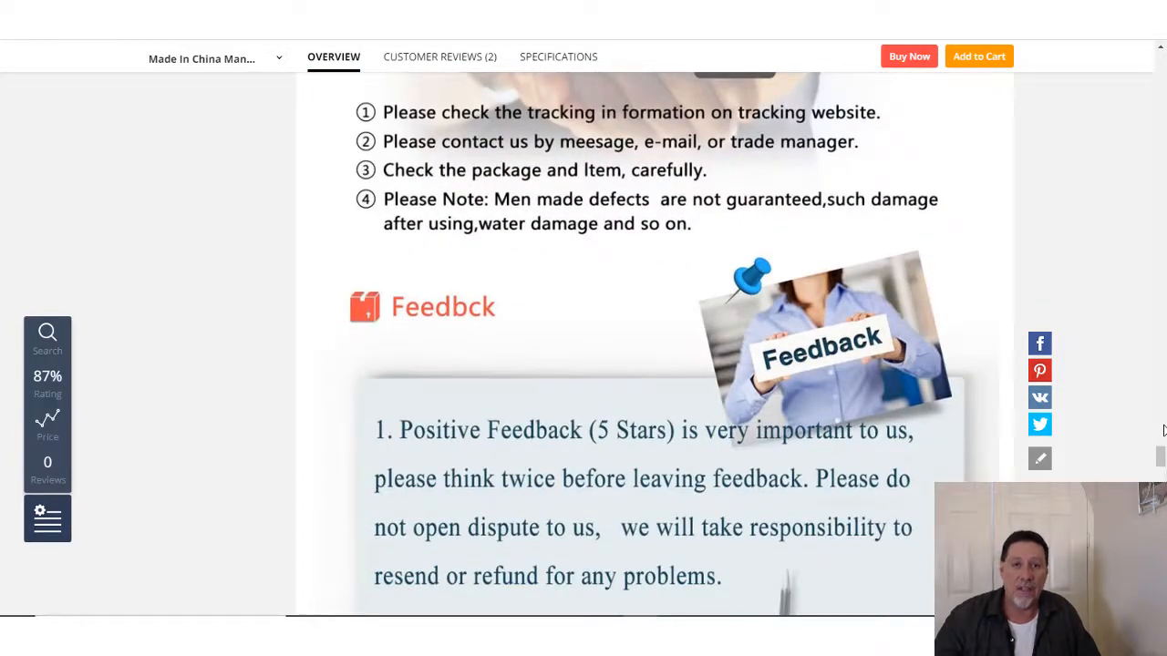
{"action": "mouse_move", "coordinate": [1161, 455]}
{"action": "left_mouse_down"}
{"action": "mouse_move", "coordinate": [1159, 482]}
{"action": "mouse_move", "coordinate": [1161, 458]}
{"action": "left_mouse_up"}
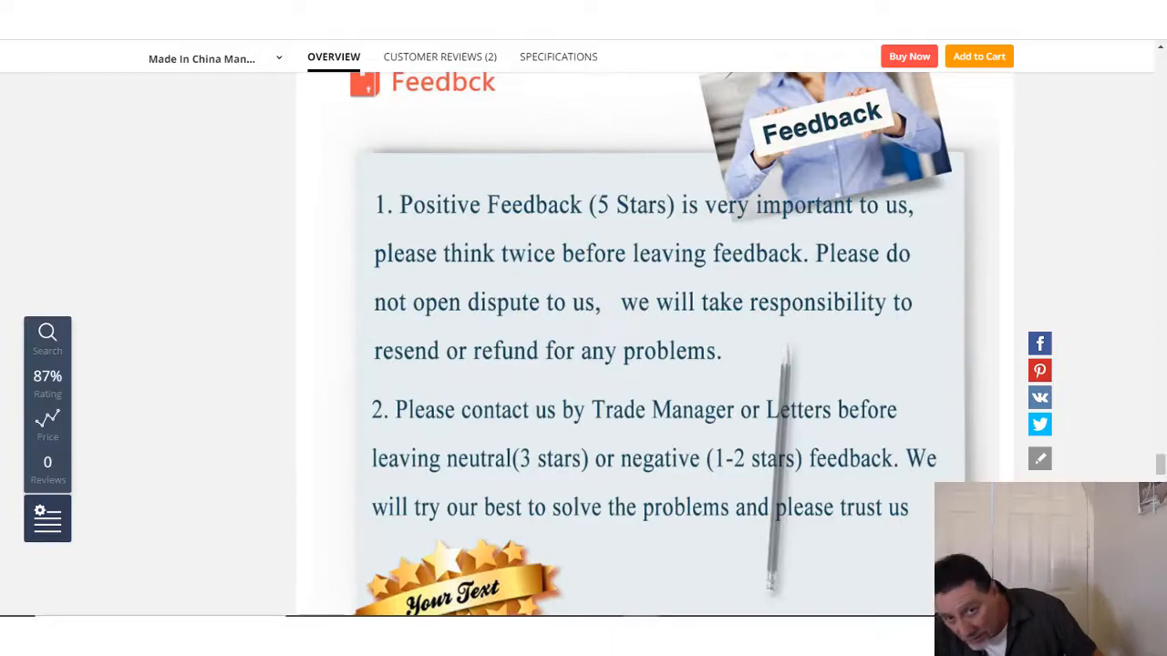
{"action": "left_click_drag", "start_coordinate": [1161, 466], "coordinate": [1155, 100]}
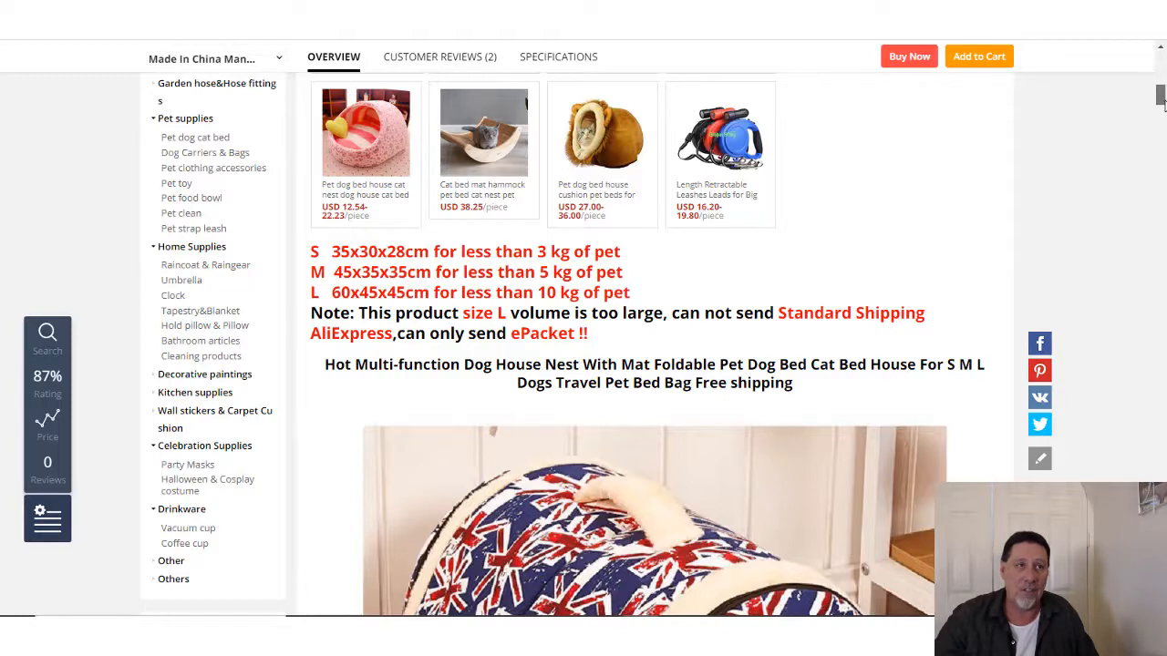
{"action": "scroll", "coordinate": [399, 255], "scroll_direction": "up", "scroll_amount": 1}
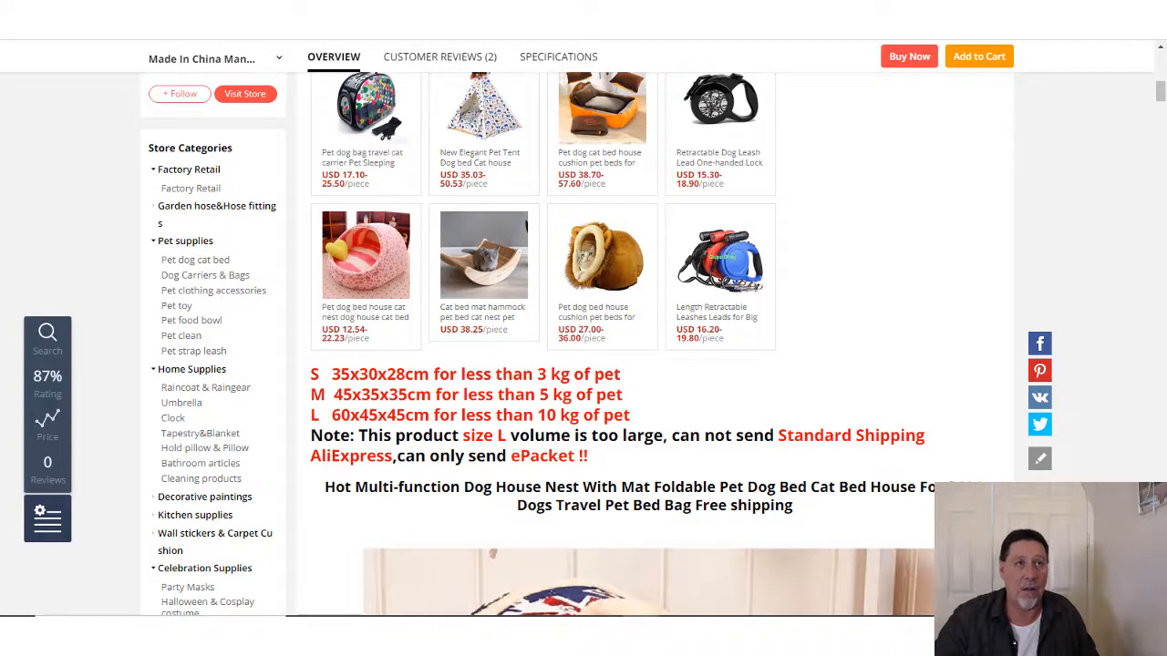
Step: Switch to the pet store's WordPress admin and open the AliDropship orders list
{"action": "left_click", "coordinate": [584, 11]}
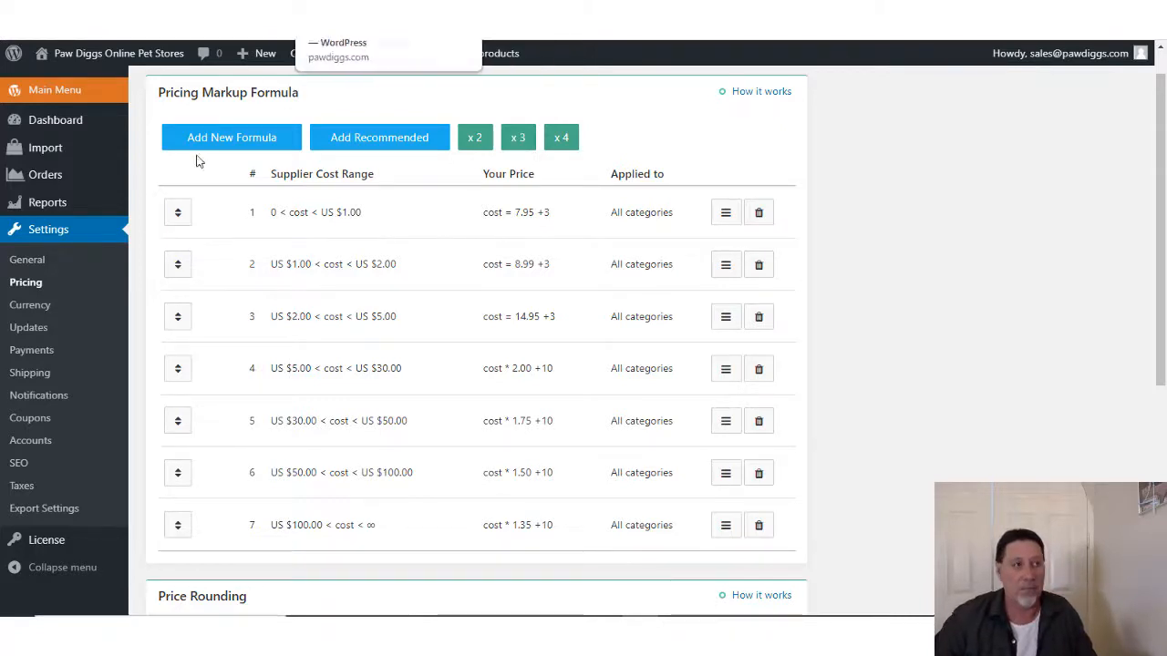
{"action": "mouse_move", "coordinate": [62, 179]}
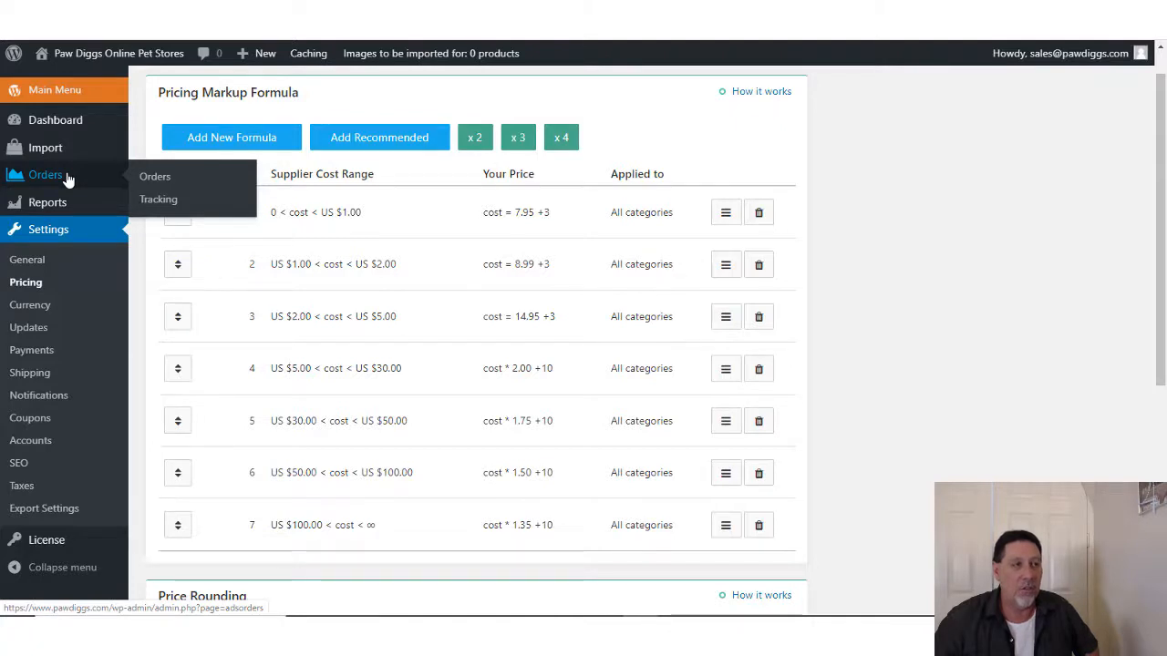
{"action": "left_click", "coordinate": [166, 180]}
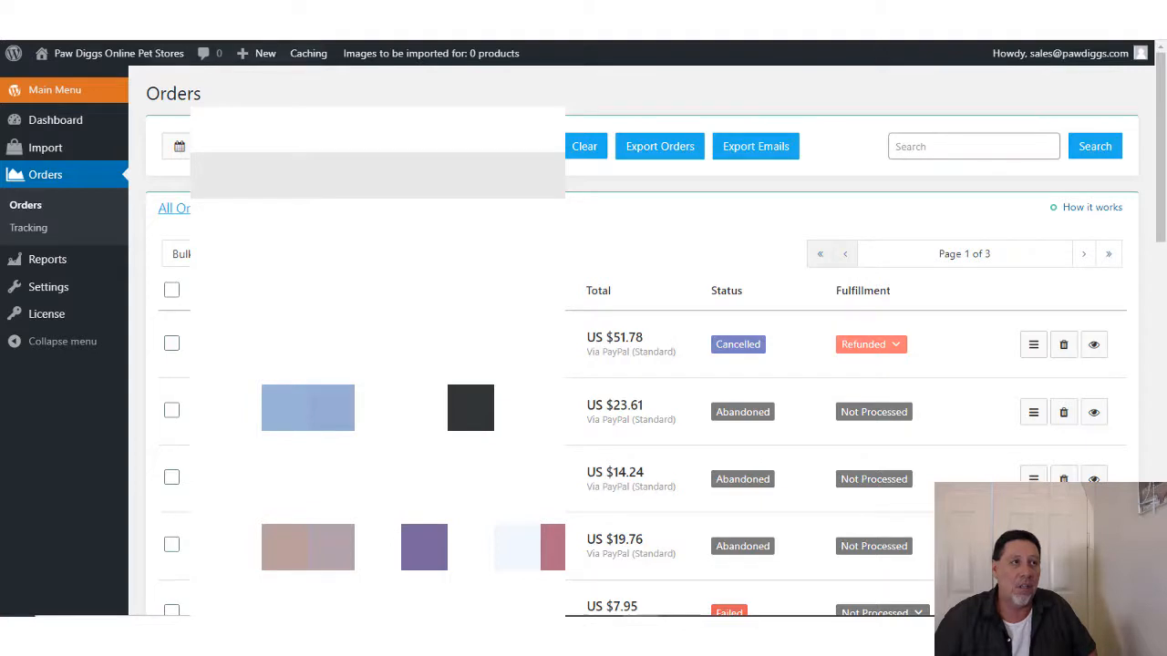
Step: Go to the AliDropship dashboard and open the detailed Visitors report in a new tab
{"action": "left_click", "coordinate": [219, 20]}
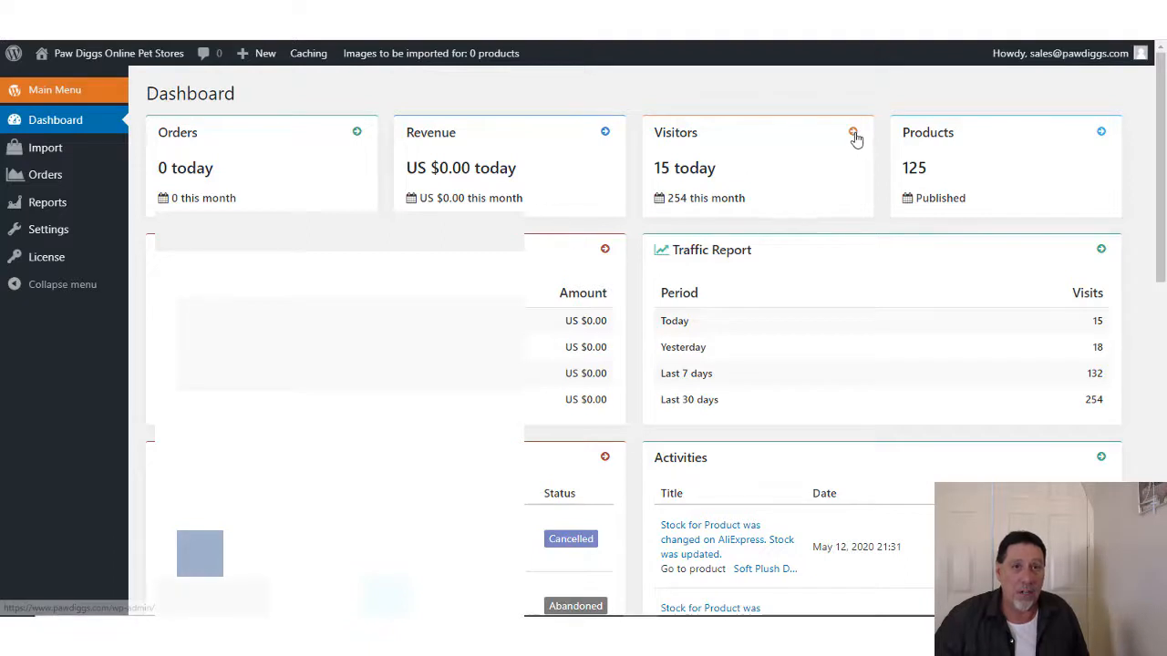
{"action": "mouse_move", "coordinate": [1163, 167]}
{"action": "left_mouse_down"}
{"action": "mouse_move", "coordinate": [1165, 226]}
{"action": "mouse_move", "coordinate": [1164, 146]}
{"action": "left_mouse_up"}
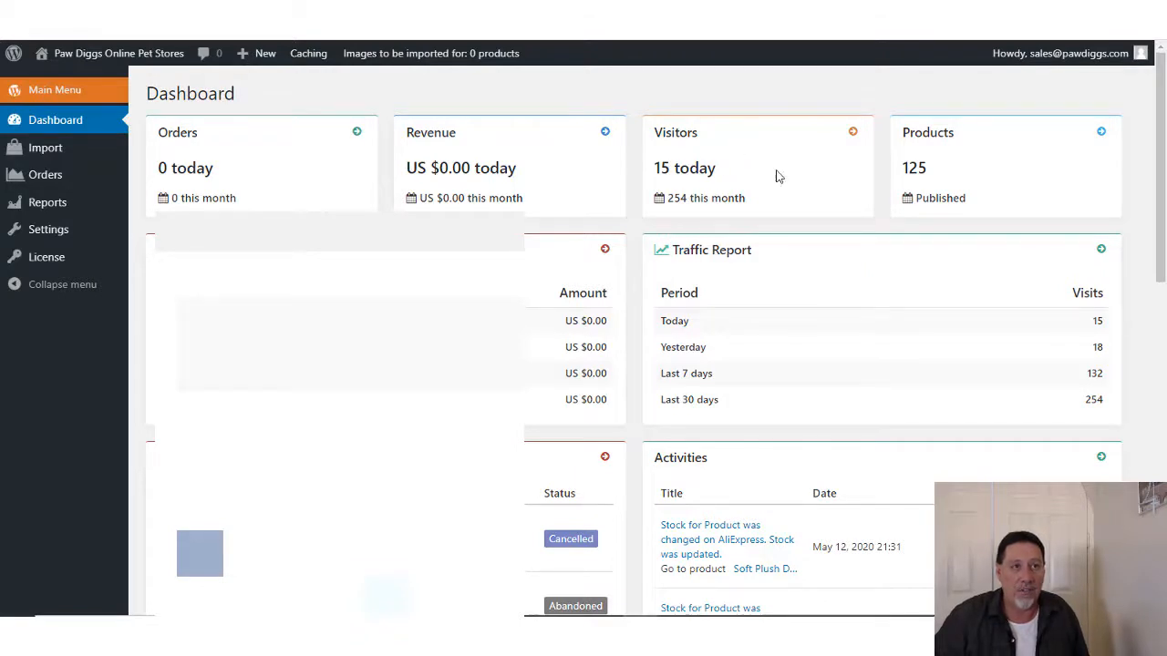
{"action": "right_click", "coordinate": [854, 135]}
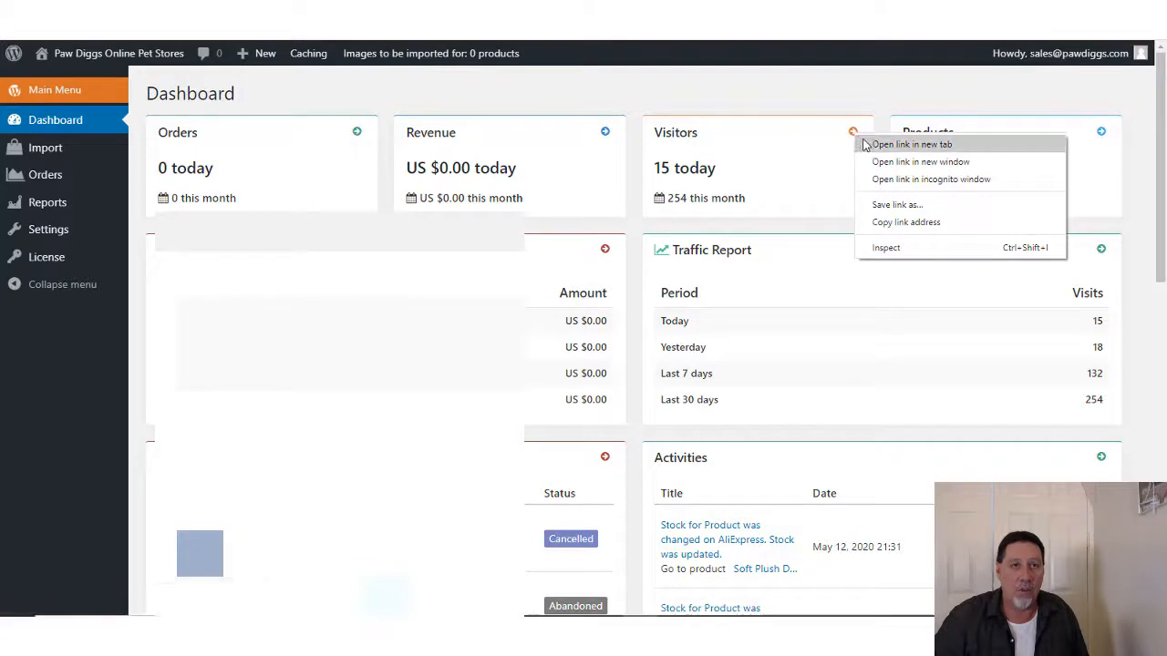
{"action": "left_click", "coordinate": [861, 146]}
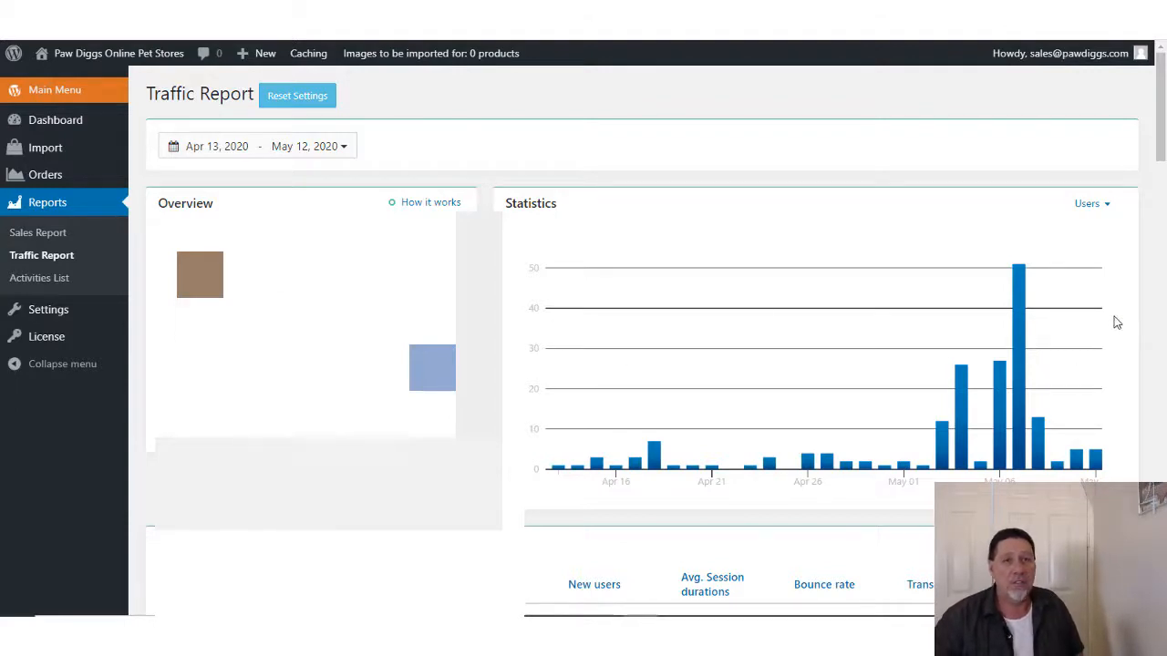
Step: Review the traffic report's traffic sources and page views tables, returning to the overview
{"action": "left_click_drag", "start_coordinate": [1161, 150], "coordinate": [1162, 205]}
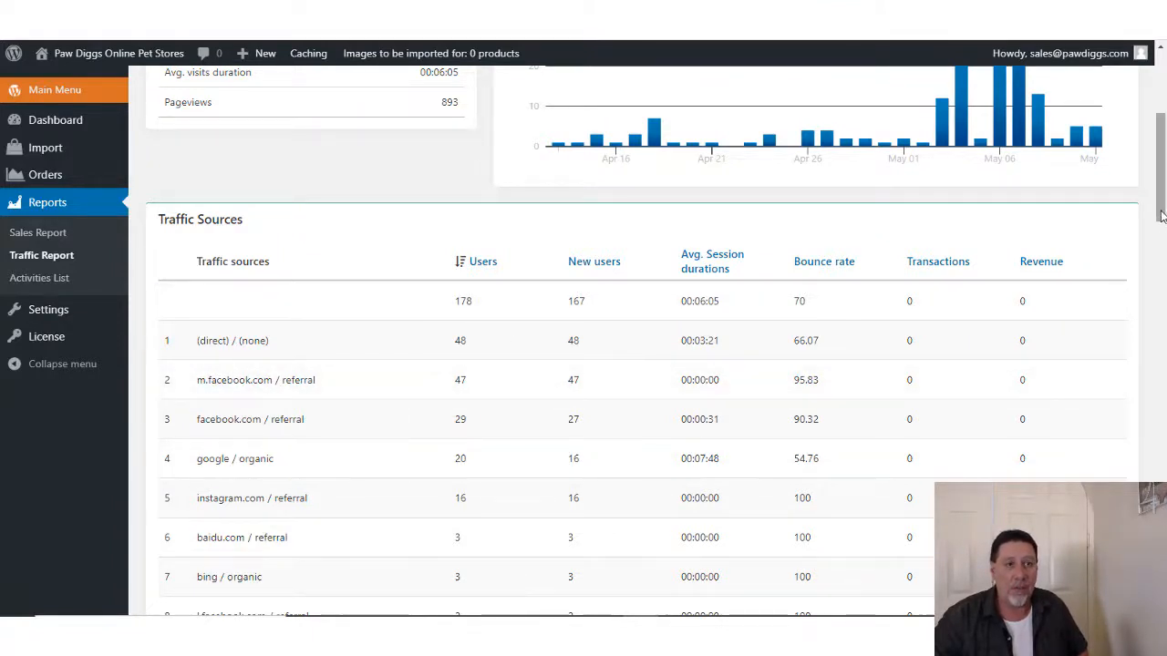
{"action": "left_click_drag", "start_coordinate": [1165, 244], "coordinate": [1163, 346]}
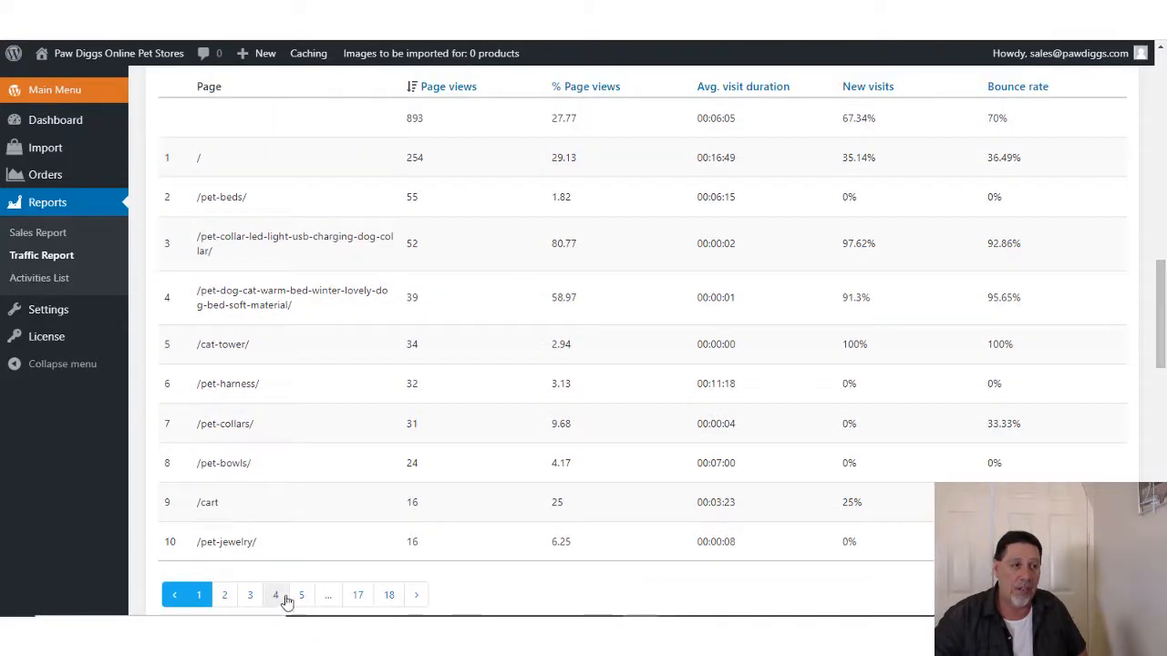
{"action": "left_click_drag", "start_coordinate": [1165, 365], "coordinate": [1165, 119]}
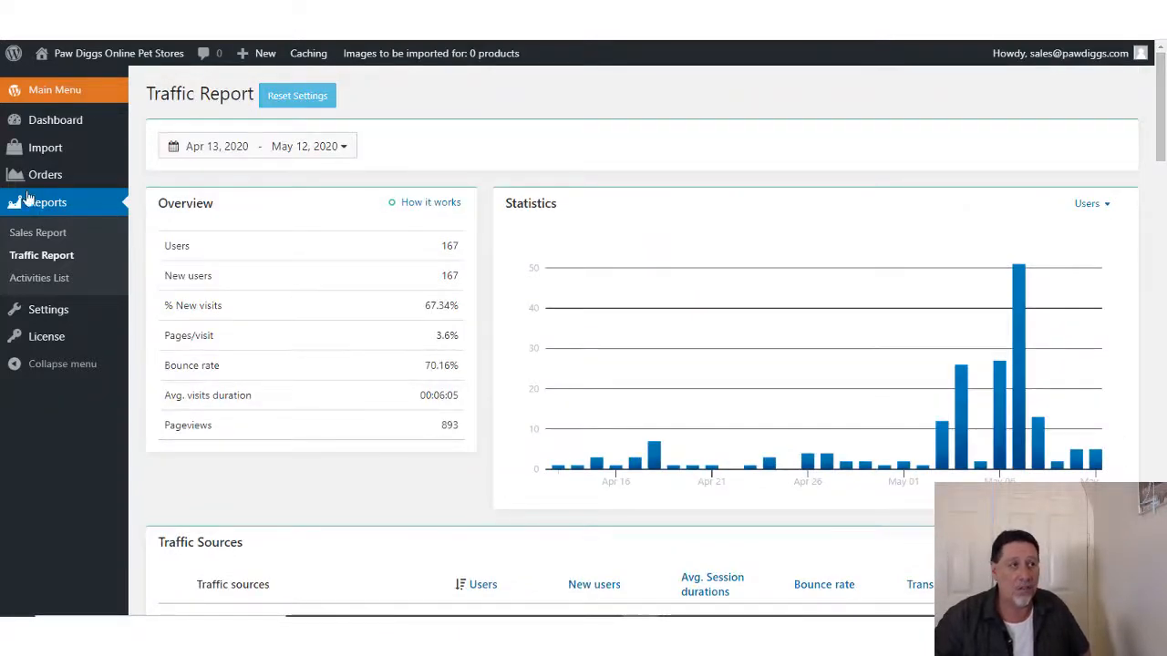
Step: Switch to the SmartProfitMoney website and show the options for its about, reviews and blog pages
{"action": "mouse_move", "coordinate": [41, 319]}
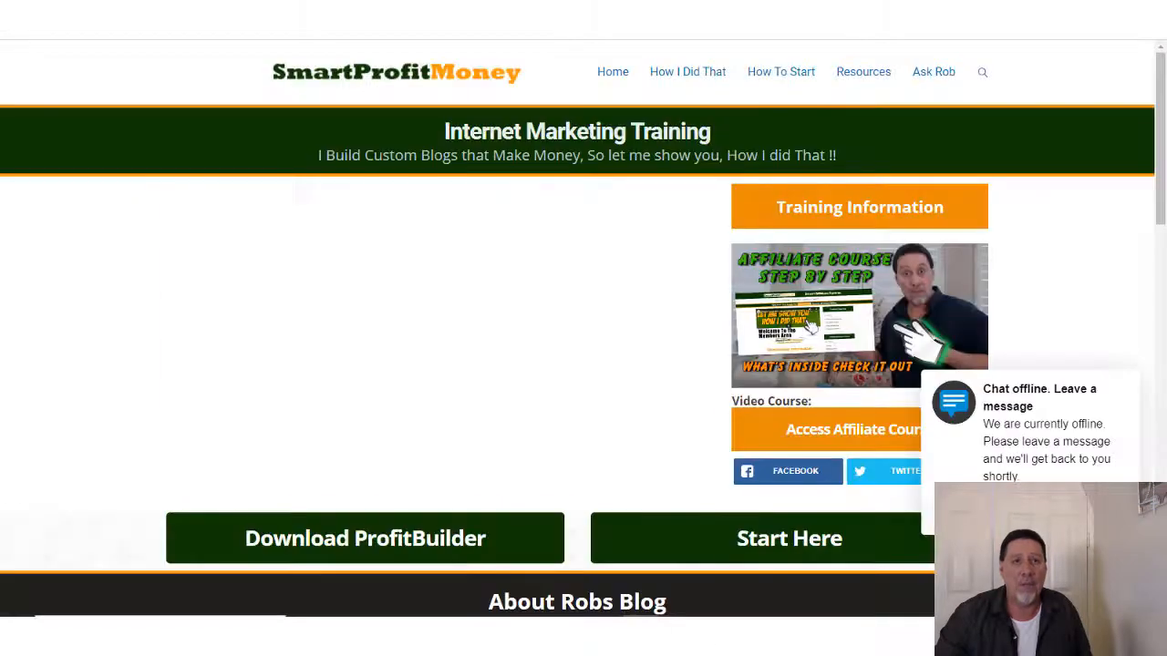
{"action": "mouse_move", "coordinate": [939, 77]}
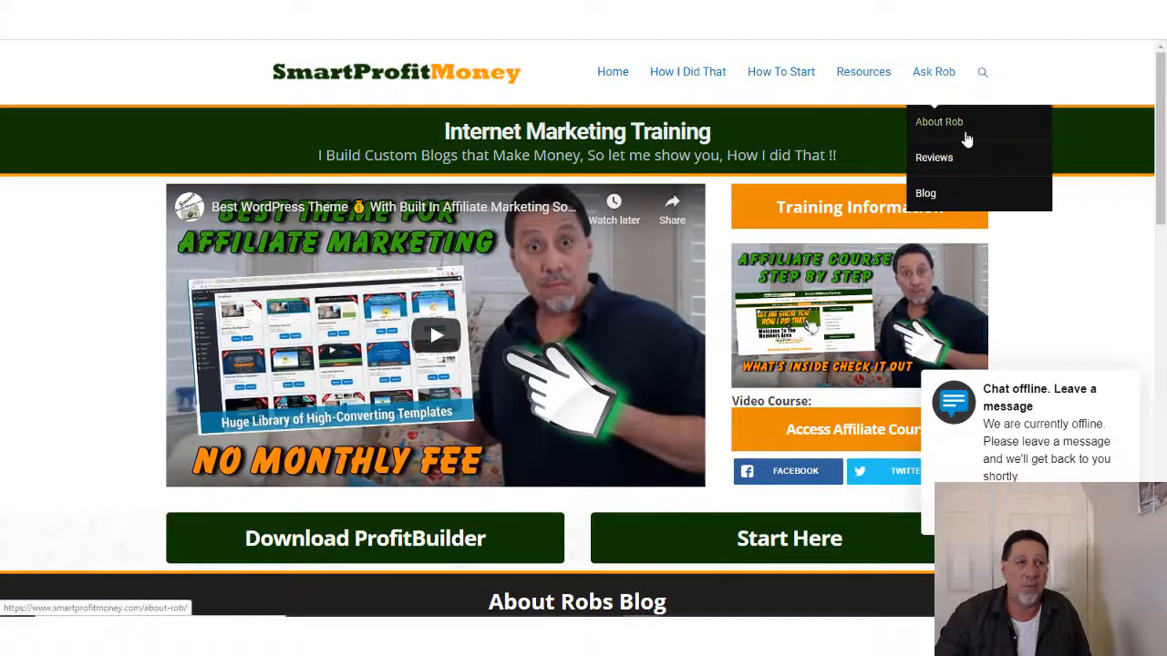